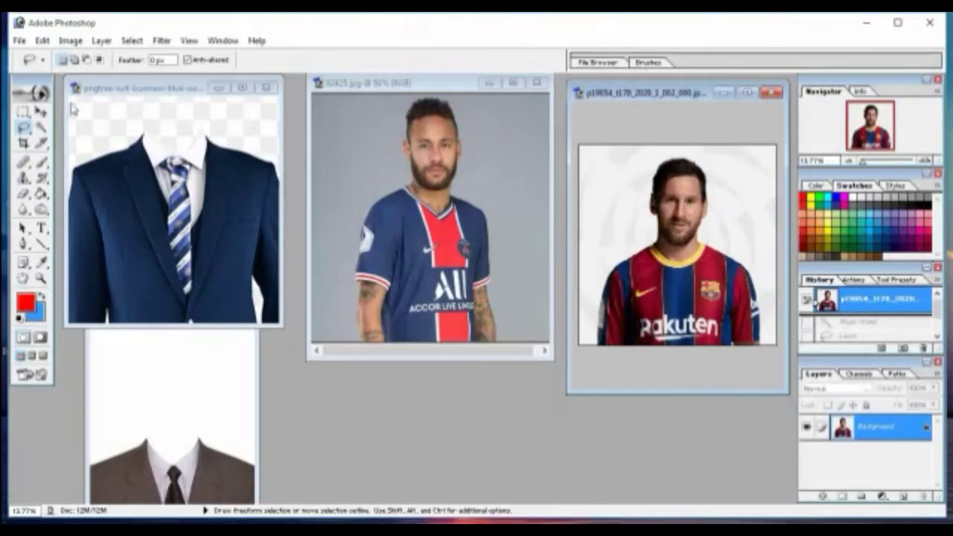
Select the Move tool and cycle through the suit and footballer documents.
{"action": "left_click", "coordinate": [42, 112]}
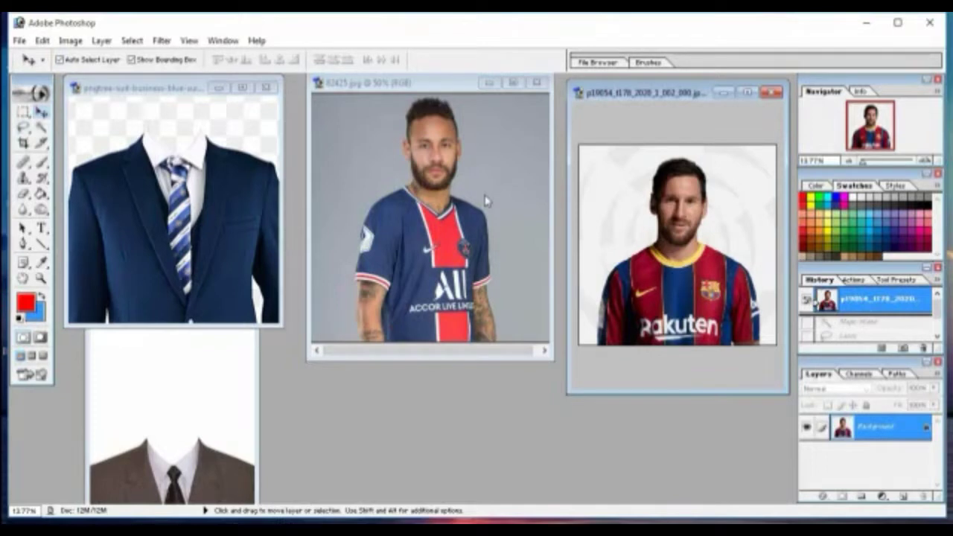
{"action": "left_click_drag", "start_coordinate": [440, 234], "coordinate": [176, 250]}
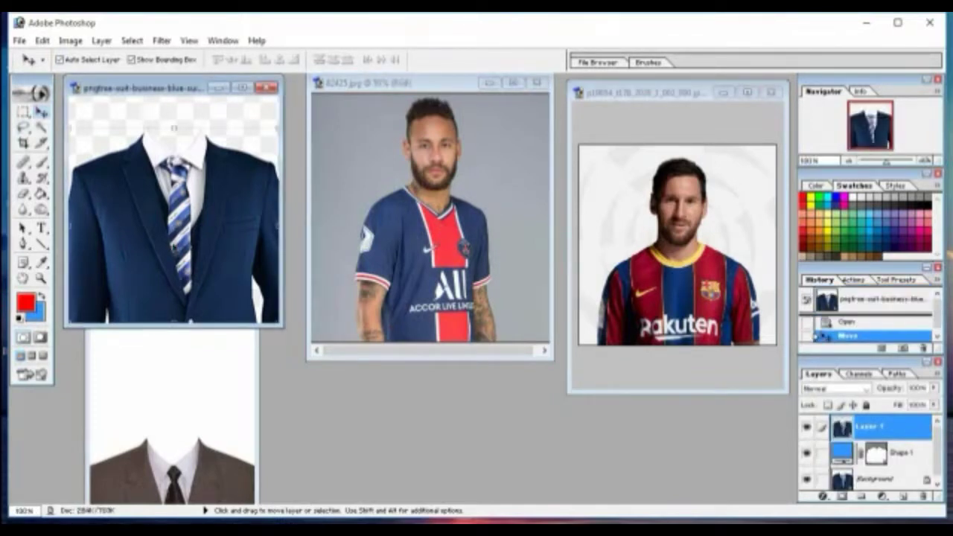
{"action": "left_click", "coordinate": [618, 273]}
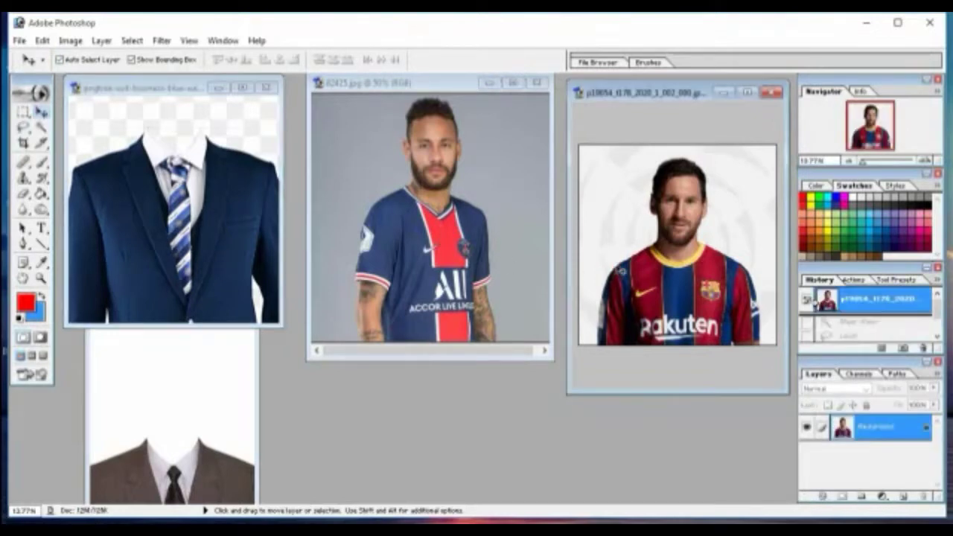
{"action": "left_click", "coordinate": [488, 254]}
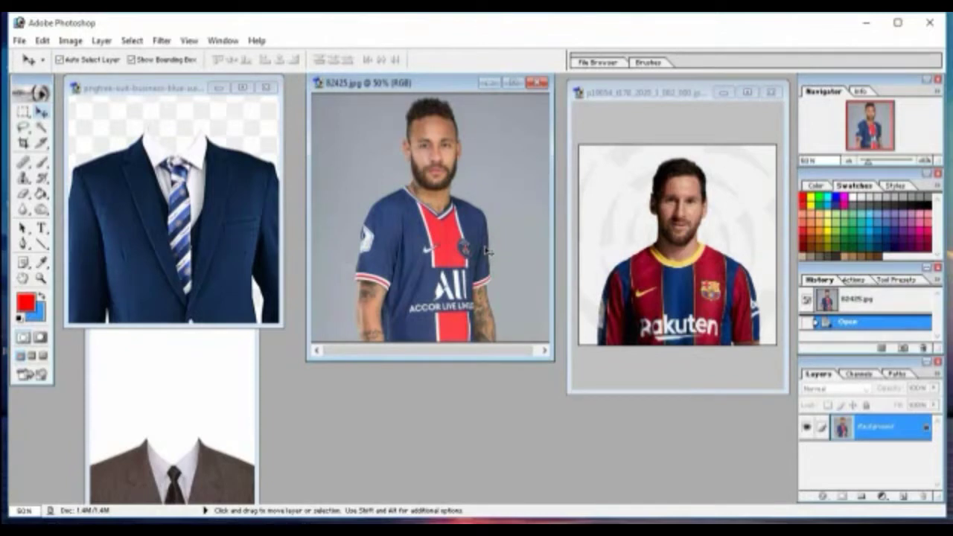
{"action": "left_click", "coordinate": [232, 223]}
{"action": "left_click", "coordinate": [445, 268]}
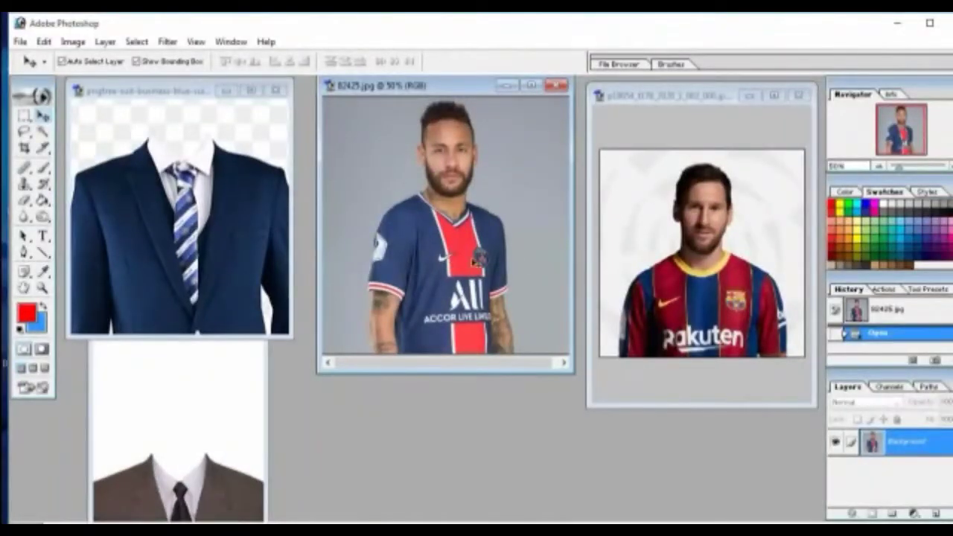
Bring the brown suit photo to the front and move its window up.
{"action": "left_click_drag", "start_coordinate": [626, 268], "coordinate": [501, 268]}
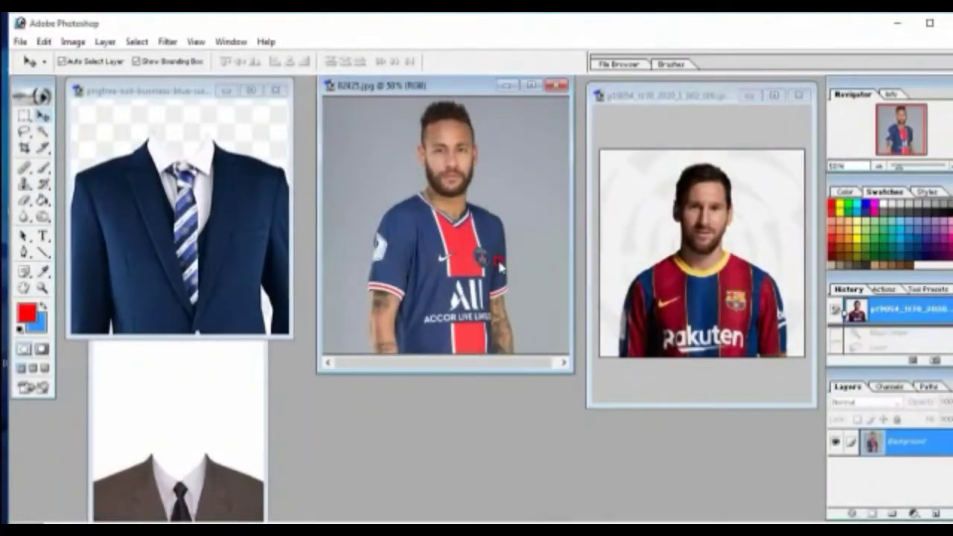
{"action": "left_click", "coordinate": [646, 269]}
{"action": "left_click", "coordinate": [246, 387]}
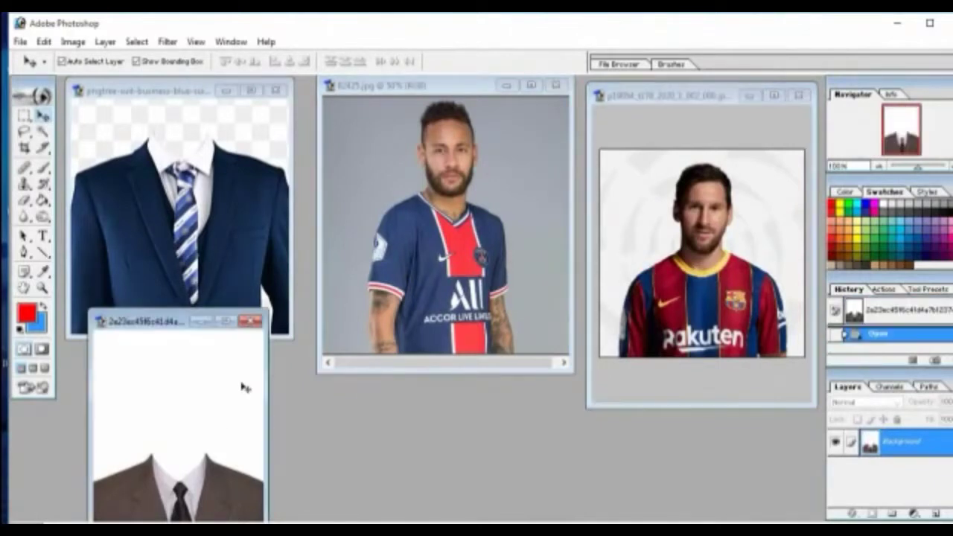
{"action": "left_click_drag", "start_coordinate": [246, 388], "coordinate": [228, 229]}
{"action": "left_click", "coordinate": [344, 252]}
{"action": "left_click", "coordinate": [231, 218]}
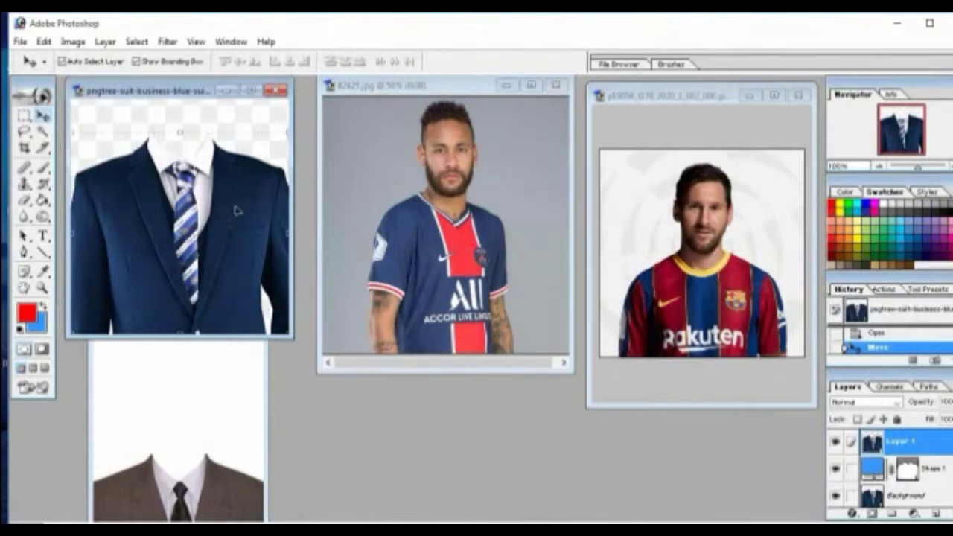
{"action": "left_click", "coordinate": [193, 486]}
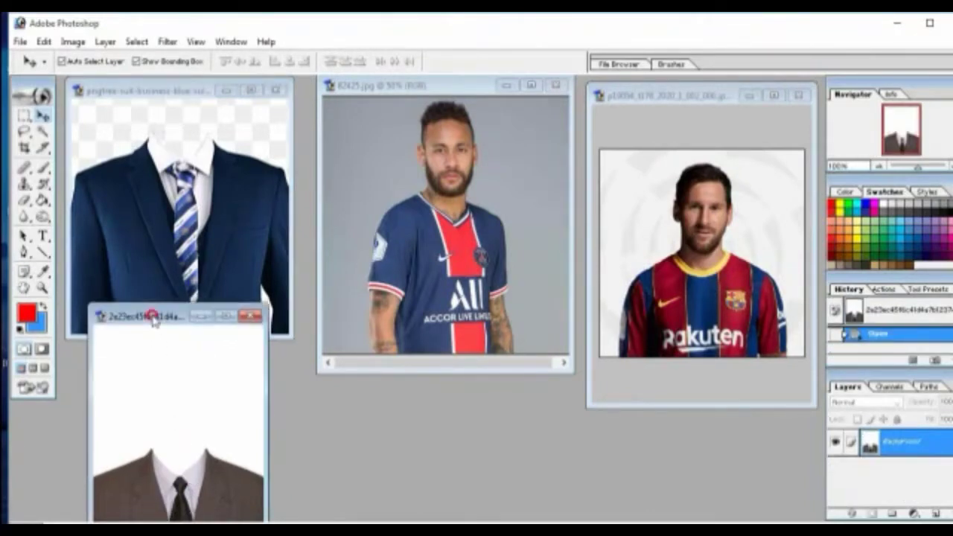
{"action": "mouse_move", "coordinate": [154, 322]}
{"action": "left_mouse_down"}
{"action": "mouse_move", "coordinate": [149, 273]}
{"action": "mouse_move", "coordinate": [141, 291]}
{"action": "left_mouse_up"}
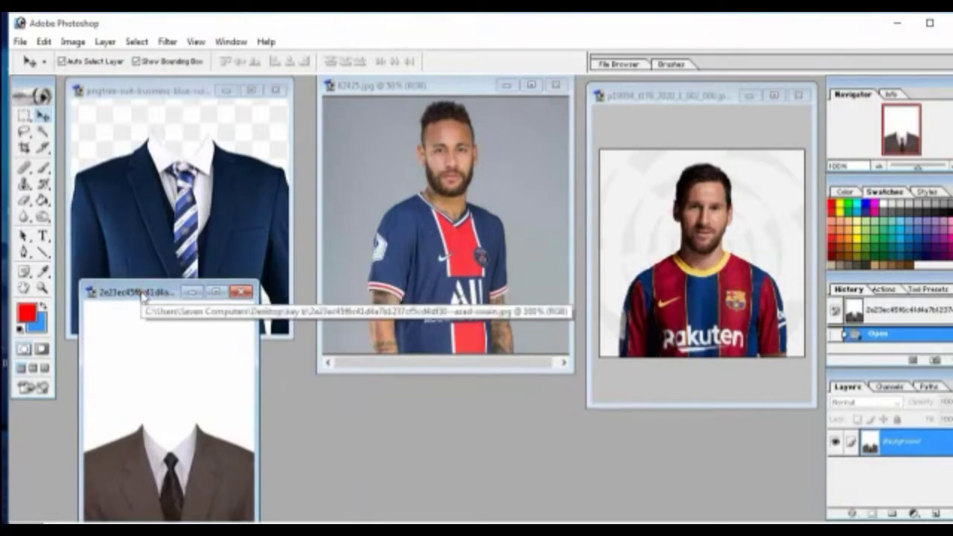
Activate the Neymar photo and enlarge its window so the image sits centred.
{"action": "left_click", "coordinate": [166, 230]}
{"action": "left_click", "coordinate": [461, 277]}
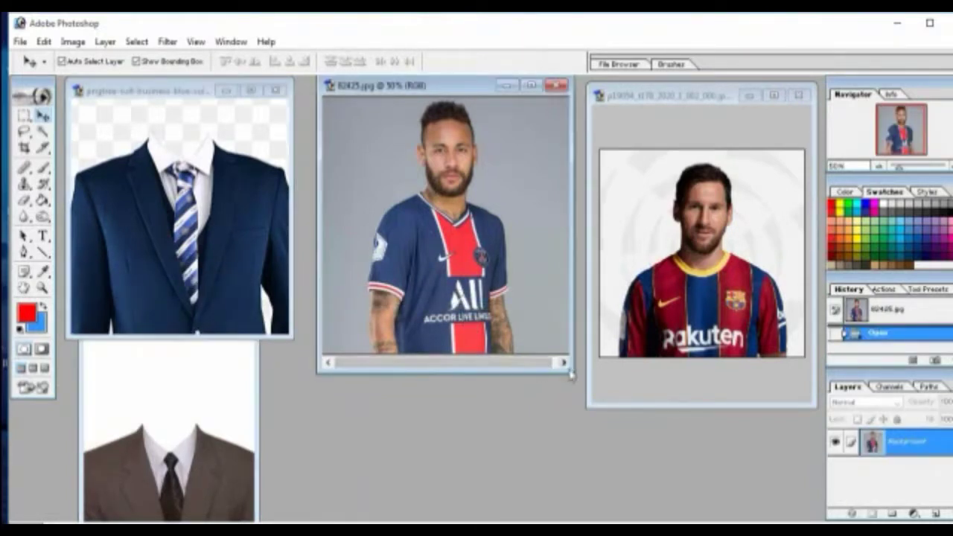
{"action": "left_click_drag", "start_coordinate": [570, 370], "coordinate": [665, 513]}
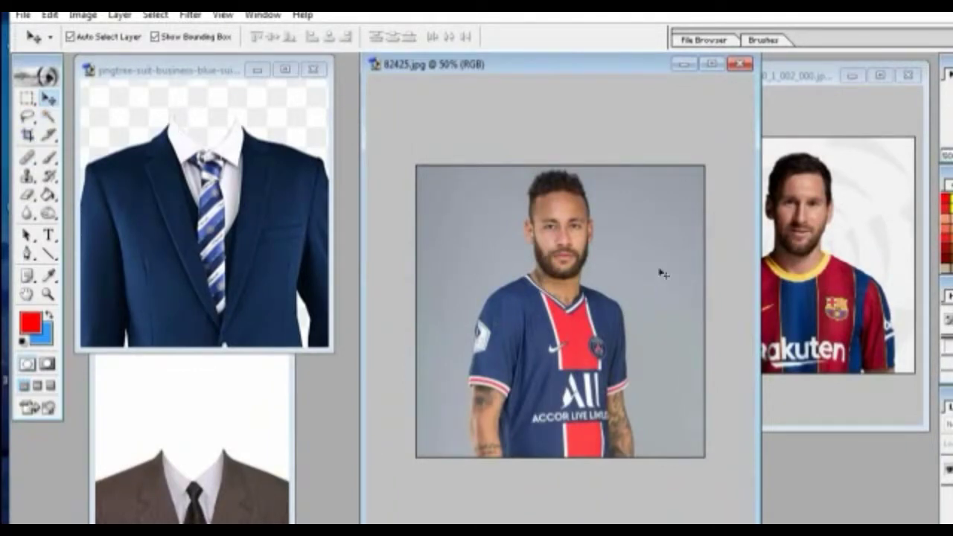
Magic Wand-select the grey backdrop around Neymar, fill it with blue, then deselect.
{"action": "left_click", "coordinate": [49, 118]}
{"action": "left_click", "coordinate": [463, 227]}
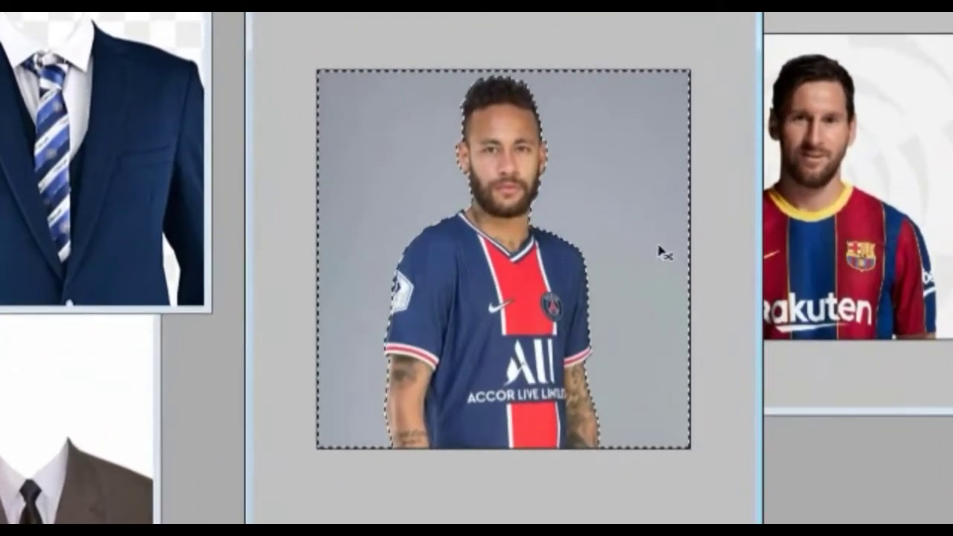
{"action": "key", "text": "alt+BackSpace"}
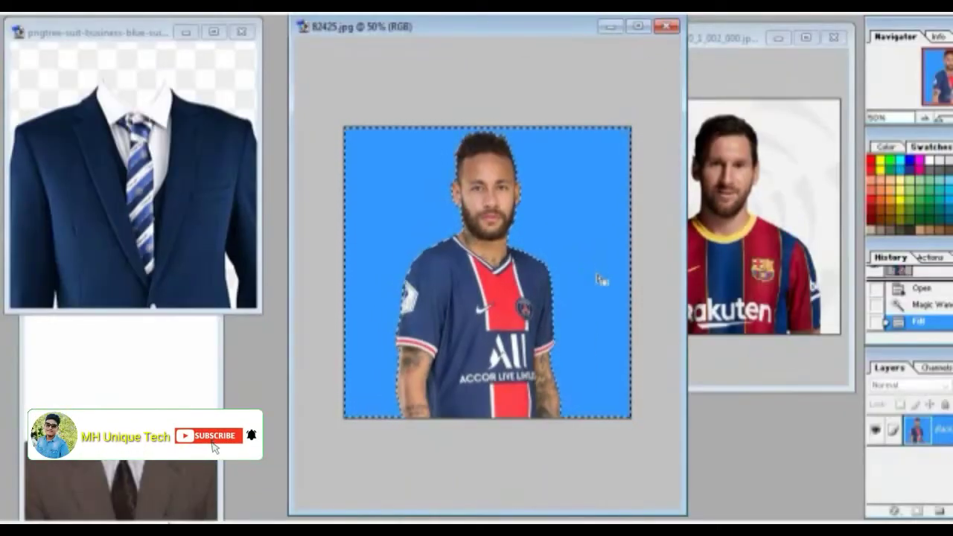
{"action": "key", "text": "ctrl+d"}
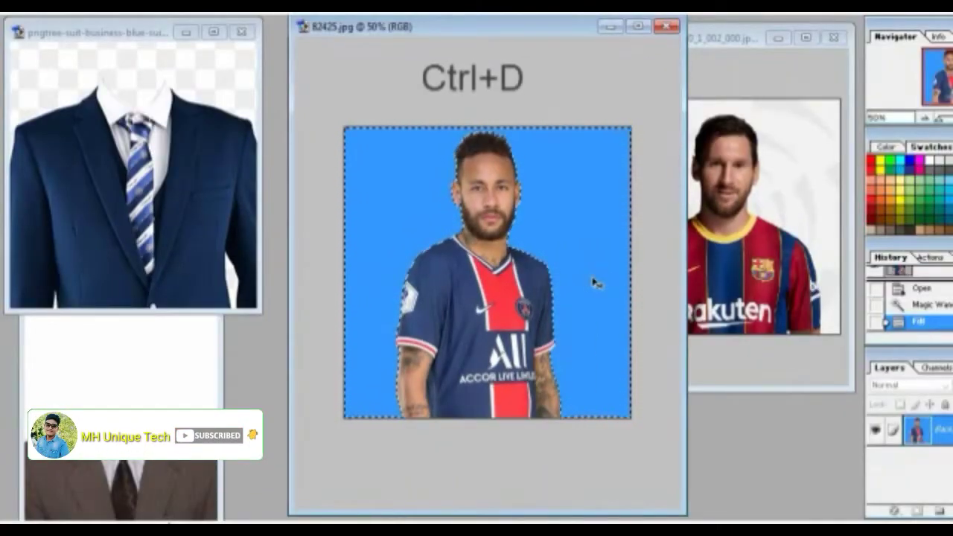
{"action": "key", "text": "ctrl+d"}
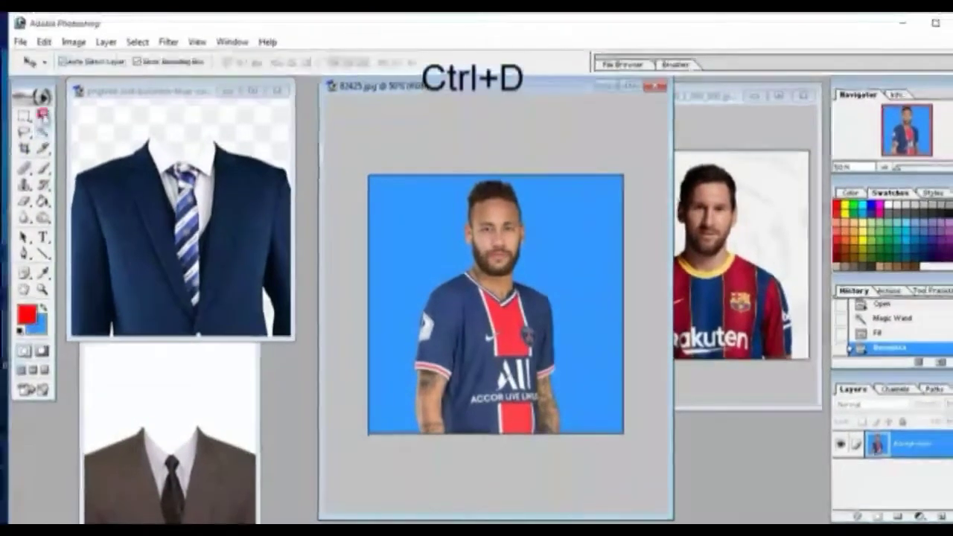
{"action": "left_click", "coordinate": [42, 116]}
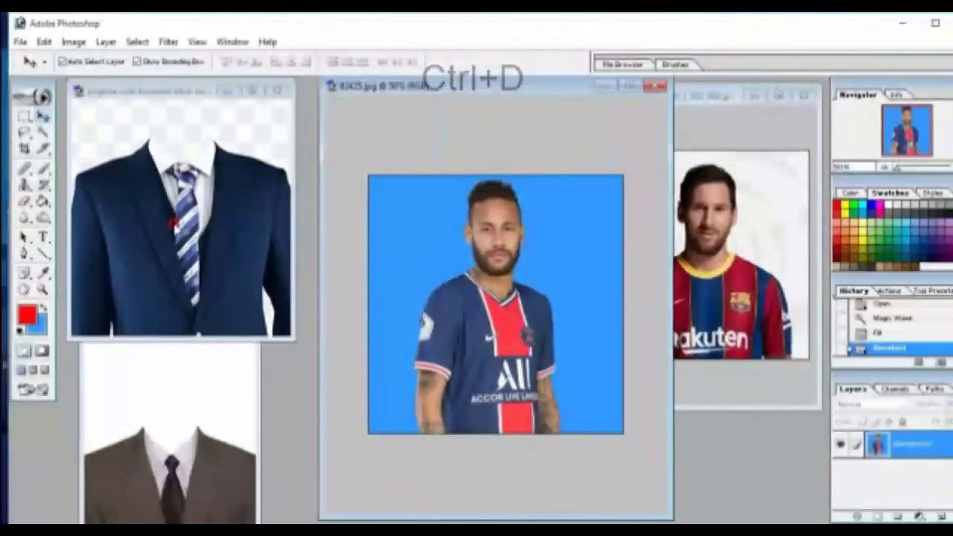
Drag the blue suit into 82425.jpg, set its collar under Neymar's neck, and begin widening it.
{"action": "left_click", "coordinate": [177, 227]}
{"action": "left_click_drag", "start_coordinate": [206, 243], "coordinate": [493, 347]}
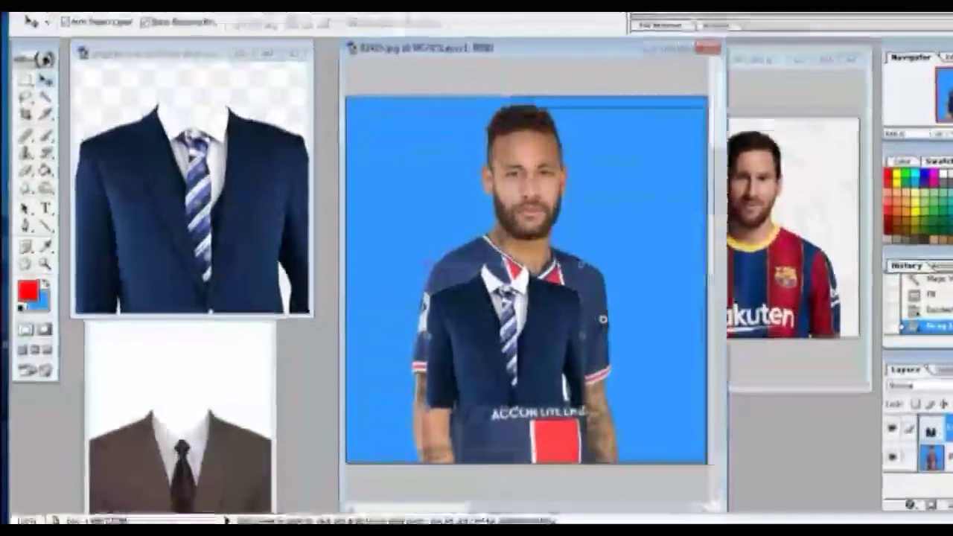
{"action": "left_click", "coordinate": [557, 344]}
{"action": "left_click_drag", "start_coordinate": [600, 323], "coordinate": [622, 321]}
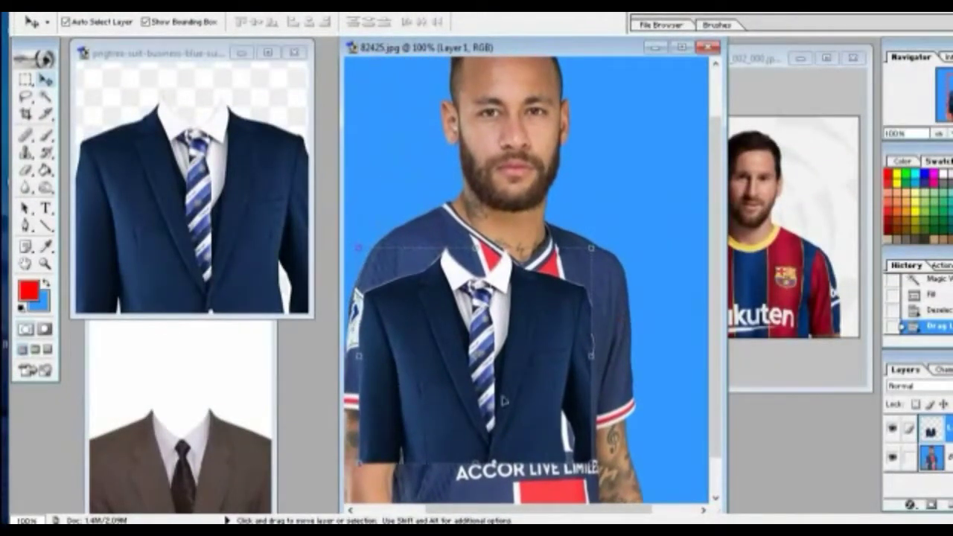
{"action": "left_click_drag", "start_coordinate": [503, 401], "coordinate": [513, 325]}
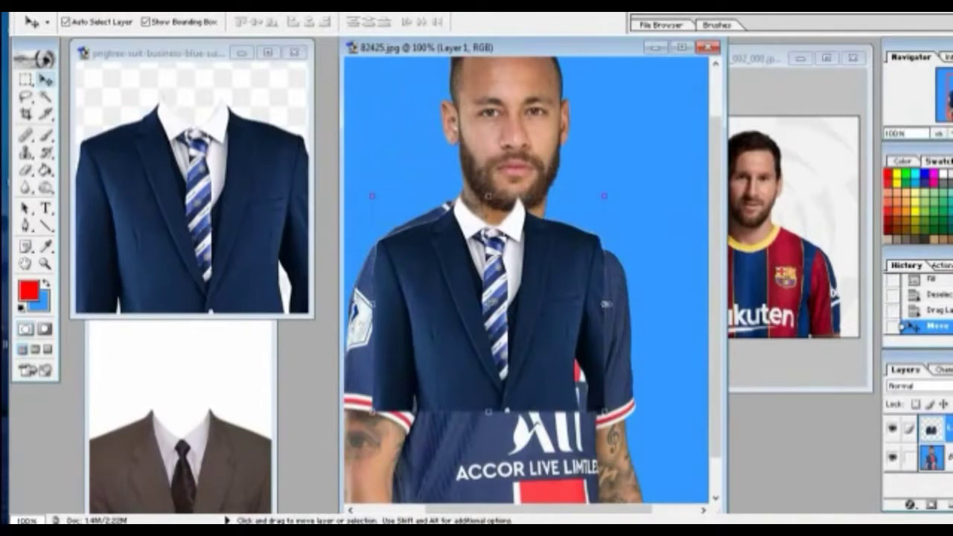
{"action": "left_click_drag", "start_coordinate": [604, 303], "coordinate": [663, 303]}
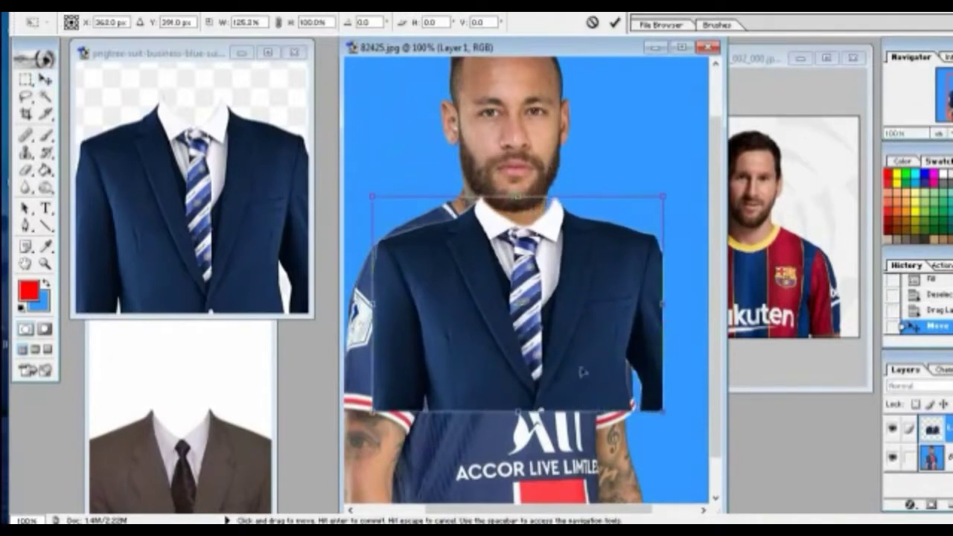
Stretch the suit taller and wider, nudge it into place, and apply the transform.
{"action": "left_click_drag", "start_coordinate": [542, 409], "coordinate": [541, 468]}
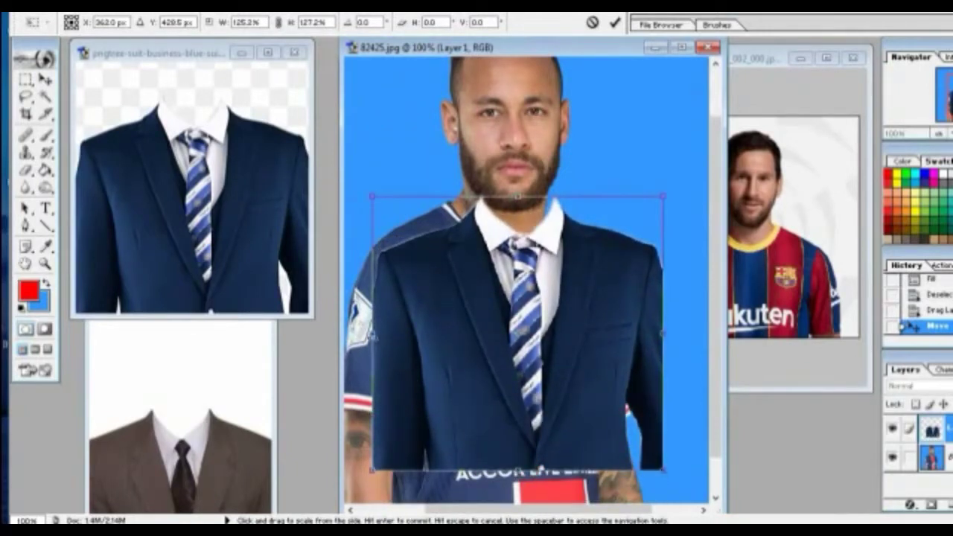
{"action": "left_click_drag", "start_coordinate": [371, 334], "coordinate": [346, 335]}
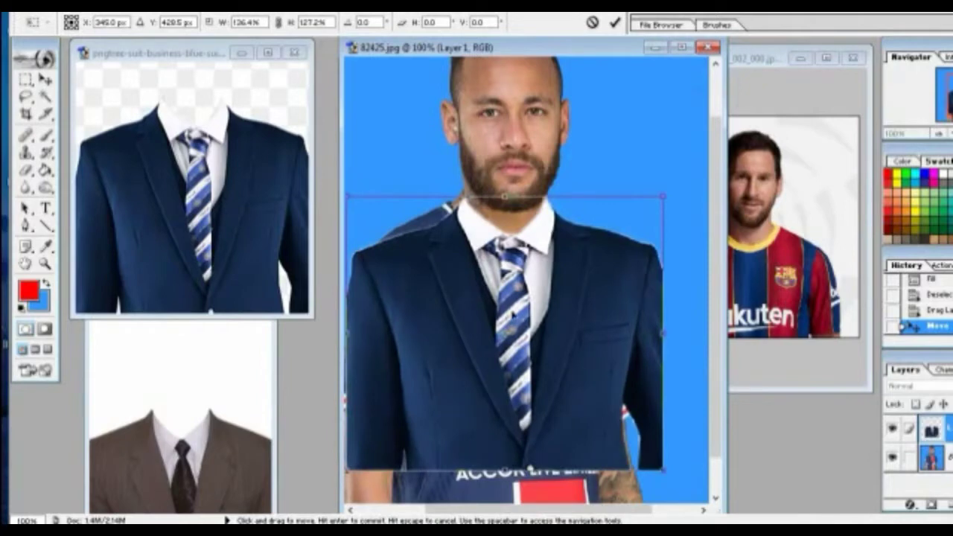
{"action": "left_click_drag", "start_coordinate": [513, 308], "coordinate": [509, 307]}
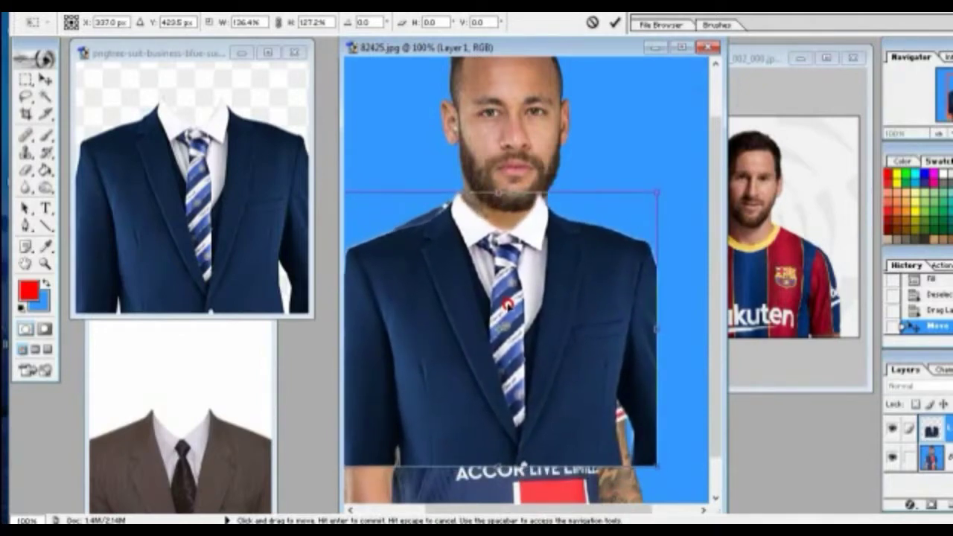
{"action": "left_click_drag", "start_coordinate": [656, 329], "coordinate": [673, 336]}
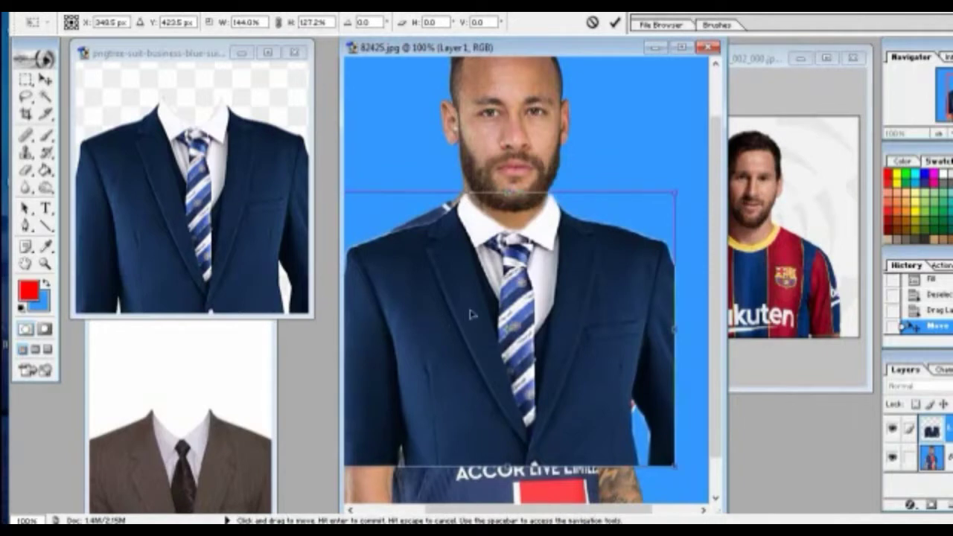
{"action": "key", "text": "Return"}
{"action": "left_click_drag", "start_coordinate": [535, 302], "coordinate": [533, 307]}
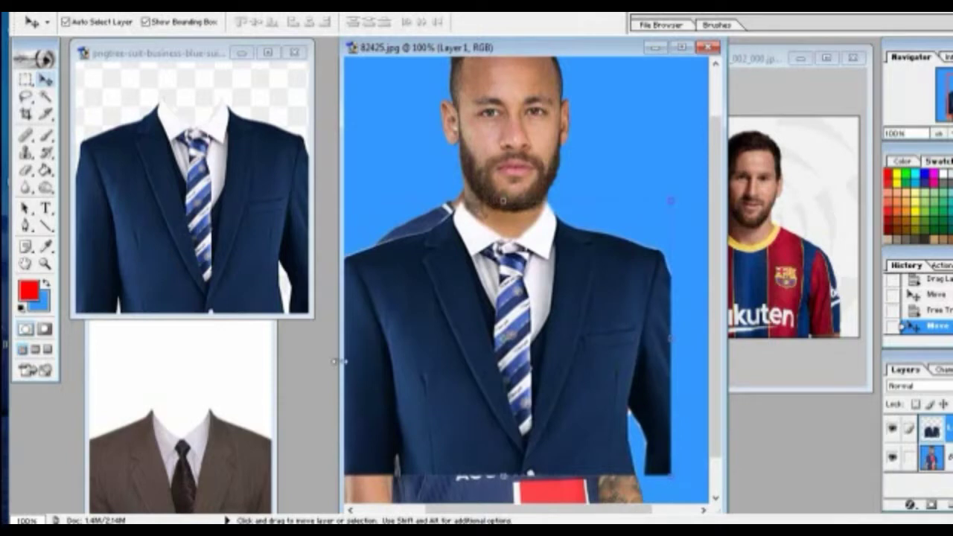
{"action": "left_click_drag", "start_coordinate": [343, 359], "coordinate": [269, 364]}
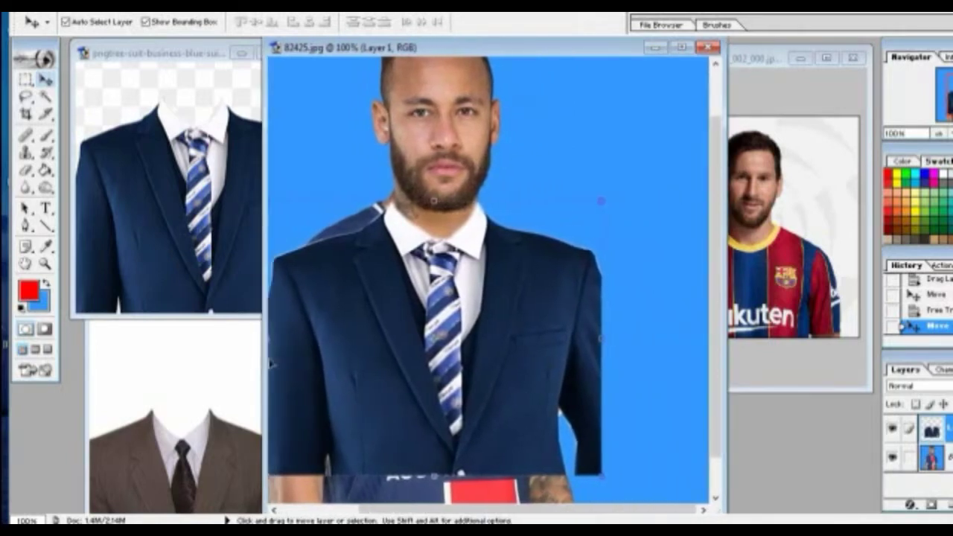
{"action": "left_click", "coordinate": [534, 335], "text": "ctrl"}
{"action": "left_click", "coordinate": [533, 330], "text": "alt"}
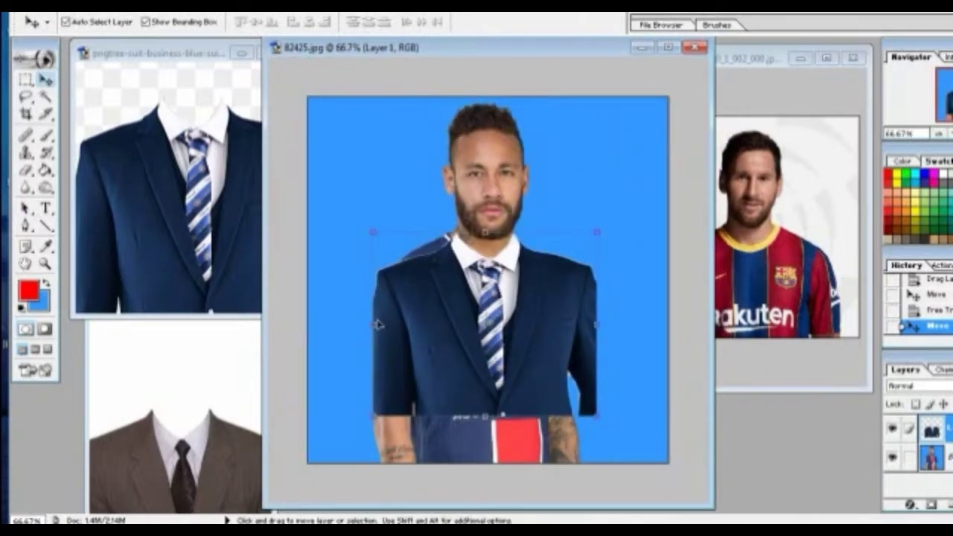
Refine the suit's width and position at 200% zoom, then commit it at 105.9%.
{"action": "key", "text": "ctrl+t"}
{"action": "left_click_drag", "start_coordinate": [372, 323], "coordinate": [360, 323]}
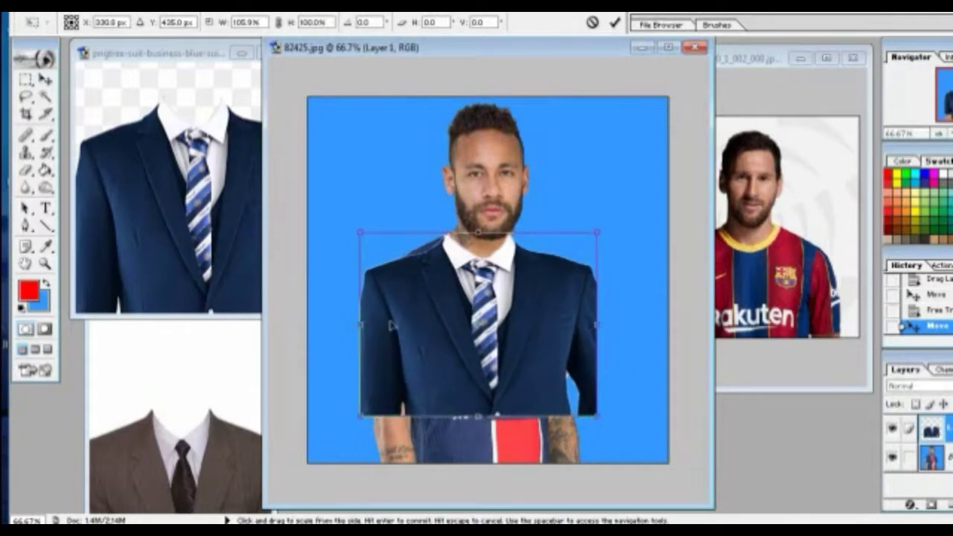
{"action": "left_click_drag", "start_coordinate": [512, 333], "coordinate": [516, 330]}
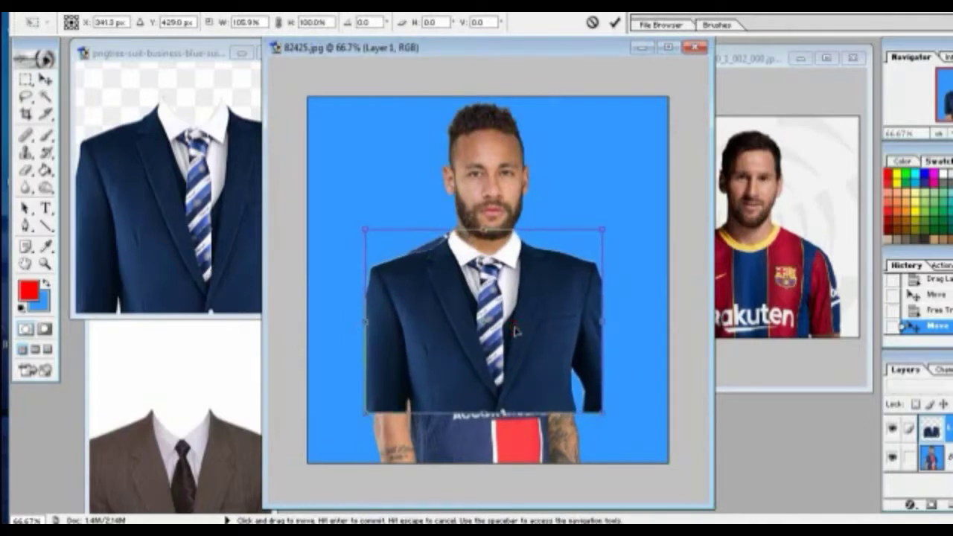
{"action": "key", "text": "ctrl+space"}
{"action": "left_click", "coordinate": [548, 219]}
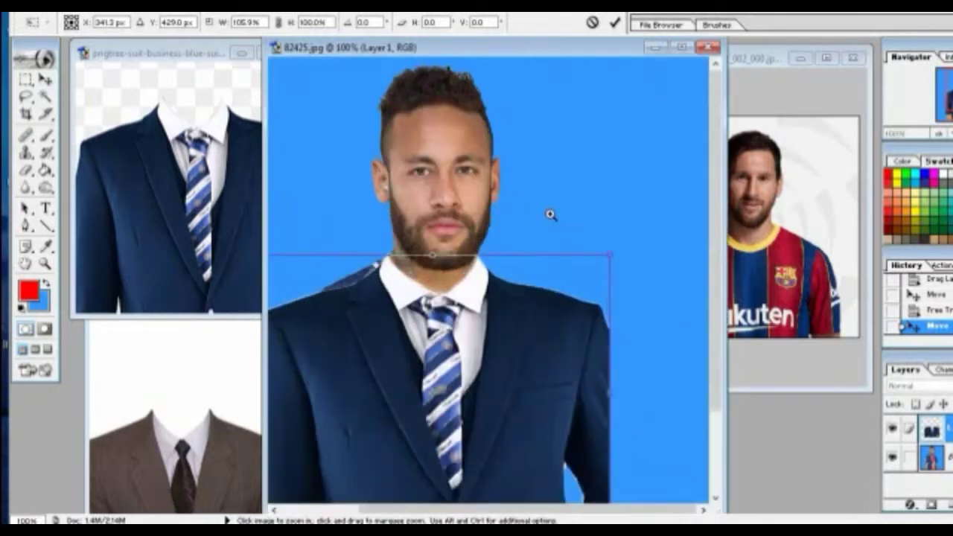
{"action": "left_click", "coordinate": [549, 225]}
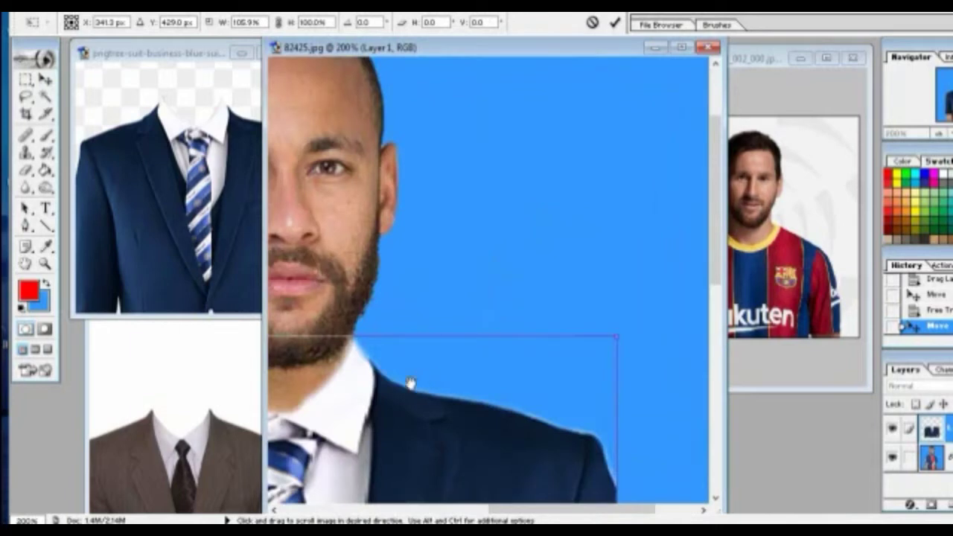
{"action": "key", "text": "space"}
{"action": "left_click_drag", "start_coordinate": [438, 385], "coordinate": [585, 378]}
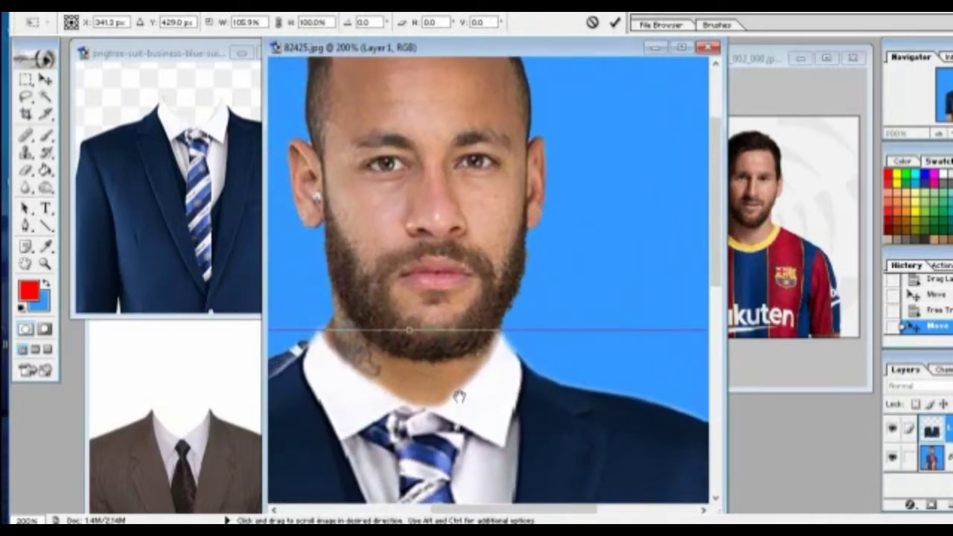
{"action": "left_click", "coordinate": [406, 390], "text": "alt"}
{"action": "left_click", "coordinate": [406, 389], "text": "alt"}
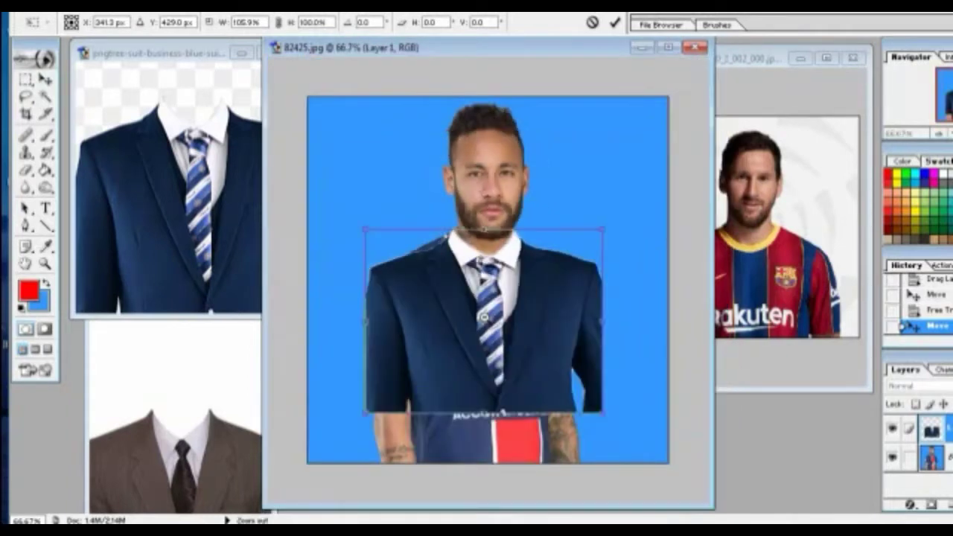
{"action": "key", "text": "Return"}
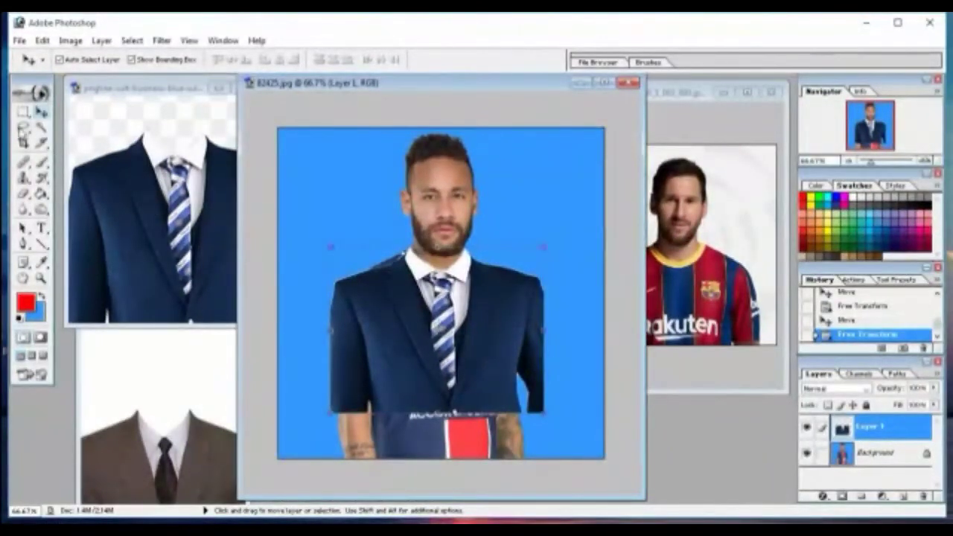
Crop 82425.jpg around the head and suit, trimming the jersey and extra side background.
{"action": "left_click", "coordinate": [24, 140]}
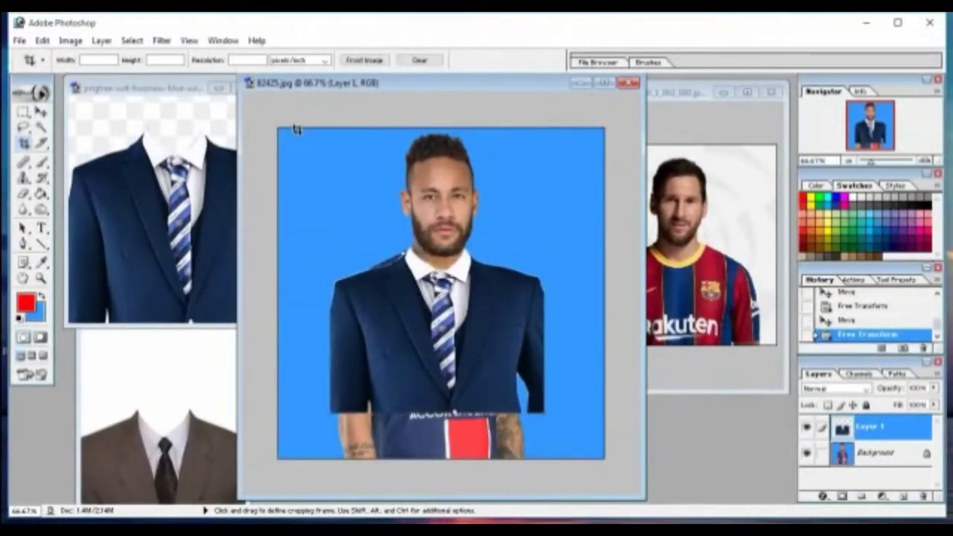
{"action": "mouse_move", "coordinate": [309, 129]}
{"action": "left_mouse_down"}
{"action": "mouse_move", "coordinate": [544, 333]}
{"action": "mouse_move", "coordinate": [545, 366]}
{"action": "left_mouse_up"}
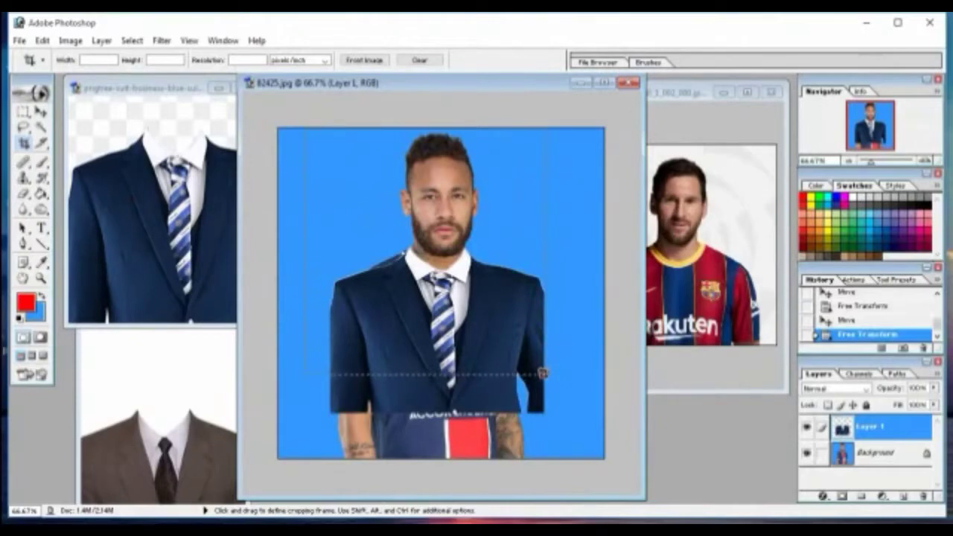
{"action": "left_click_drag", "start_coordinate": [543, 373], "coordinate": [547, 380]}
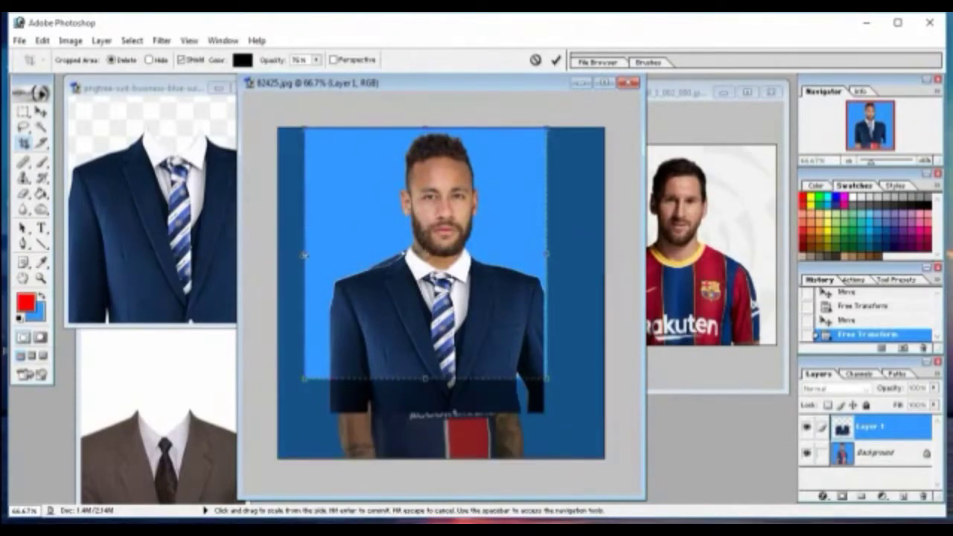
{"action": "left_click_drag", "start_coordinate": [311, 255], "coordinate": [330, 260]}
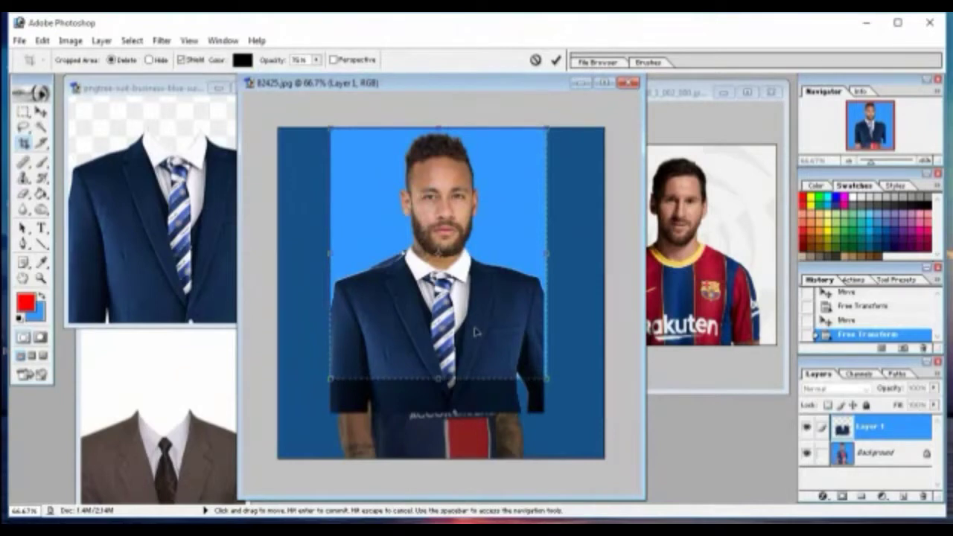
{"action": "key", "text": "Return"}
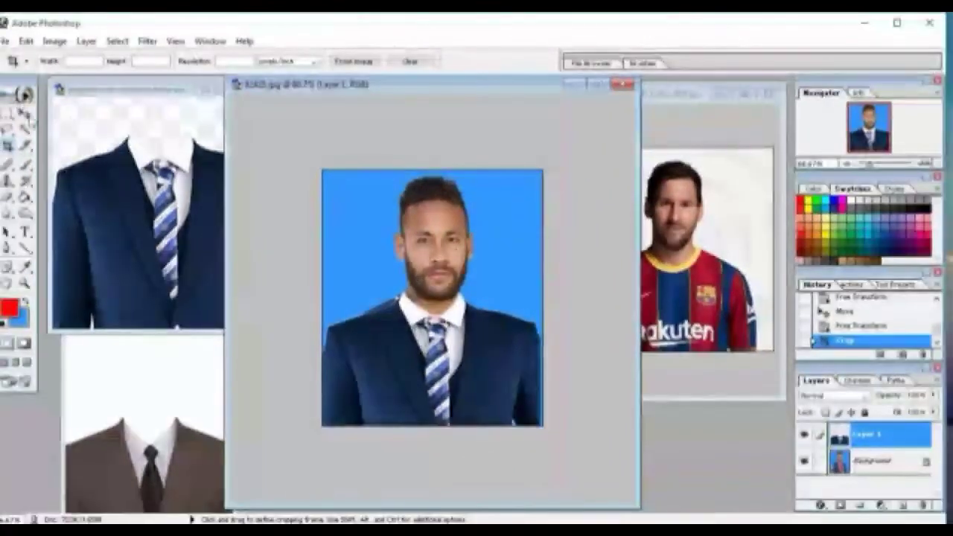
{"action": "key", "text": "v"}
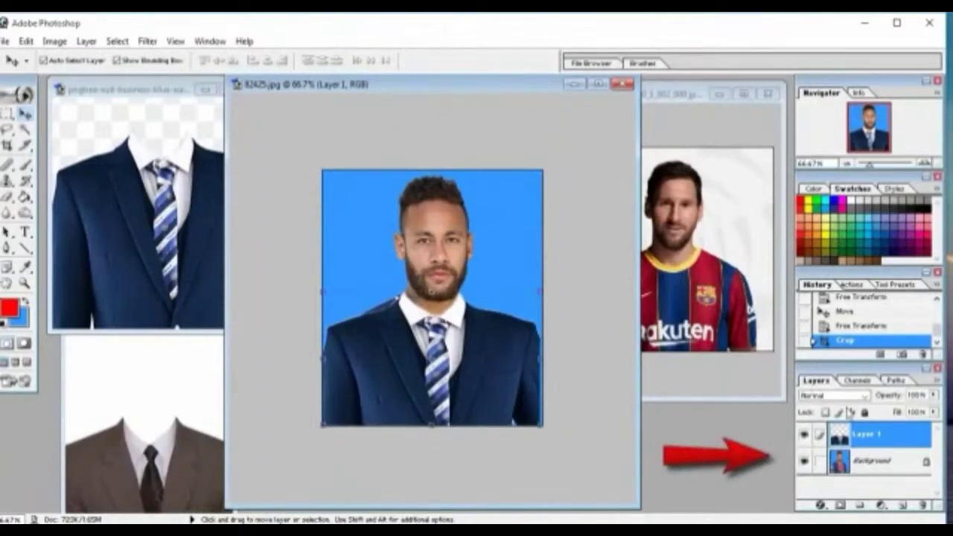
Zoom the background photo to 100% and start a Pen path along the left shoulder.
{"action": "left_click", "coordinate": [870, 466]}
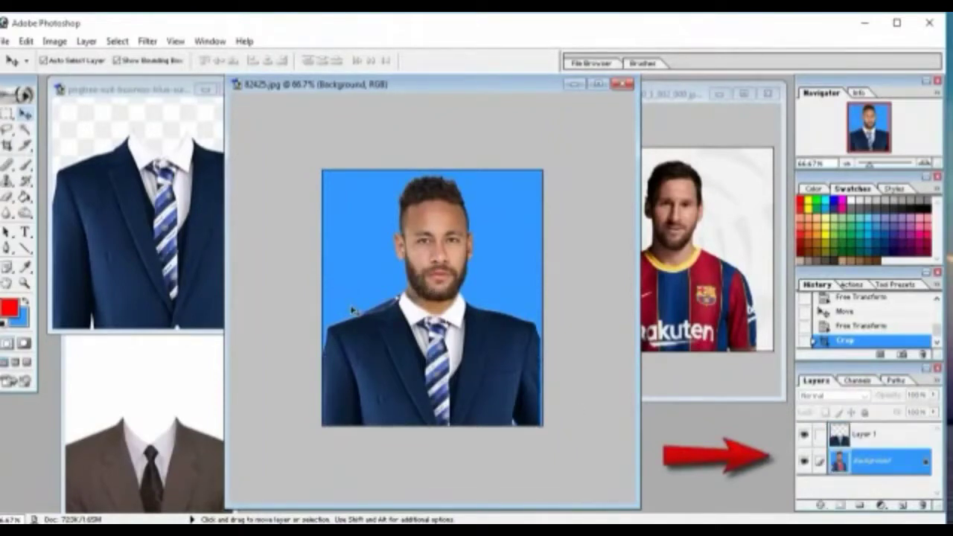
{"action": "key", "text": "z"}
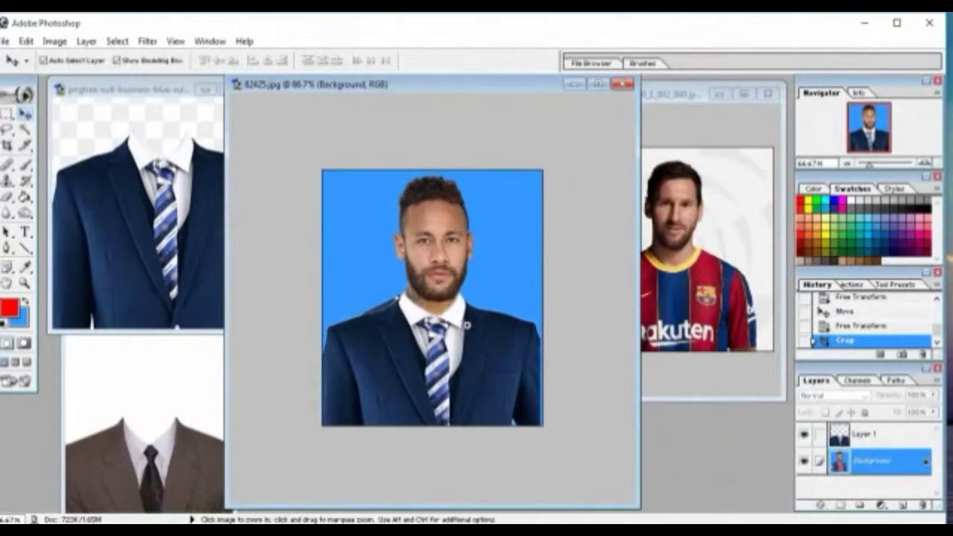
{"action": "left_click", "coordinate": [467, 326]}
{"action": "key", "text": "v"}
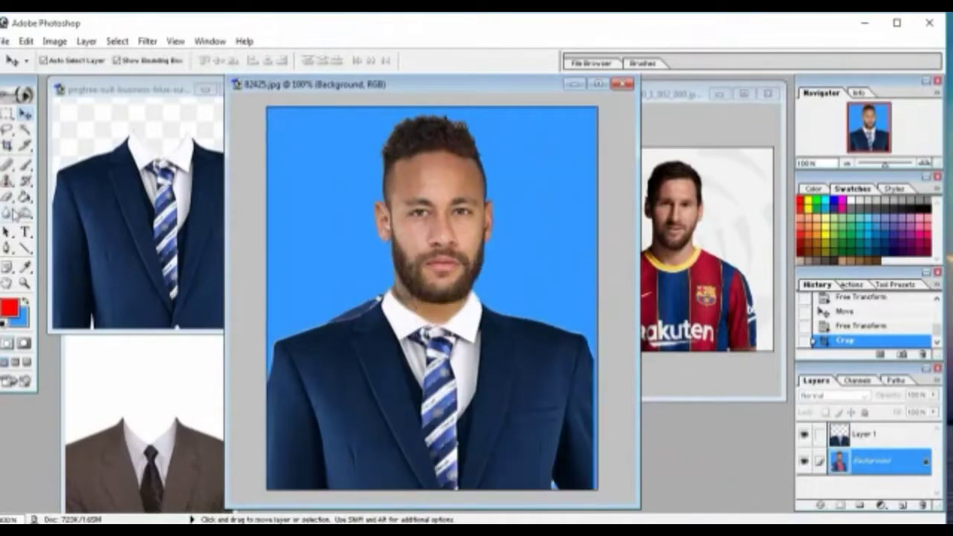
{"action": "left_click", "coordinate": [7, 247]}
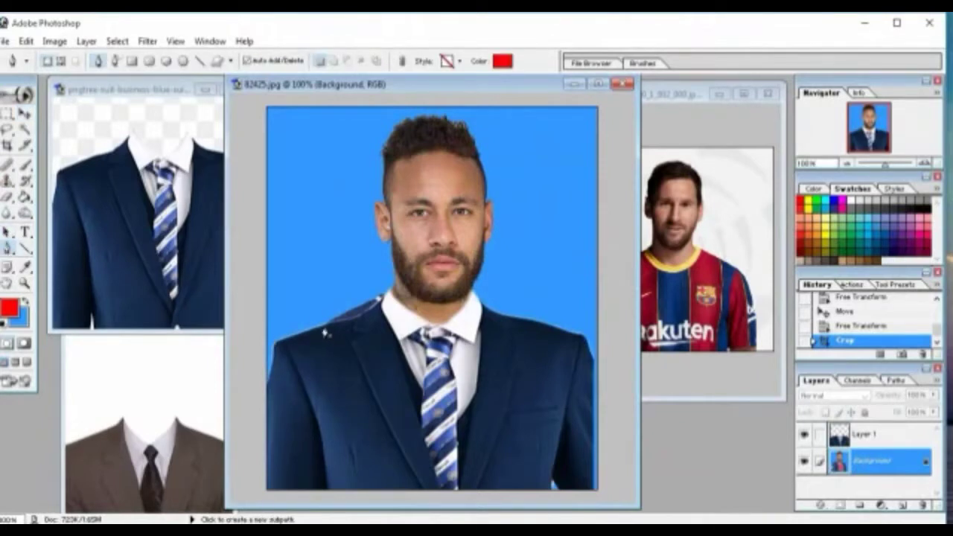
{"action": "left_click", "coordinate": [322, 329]}
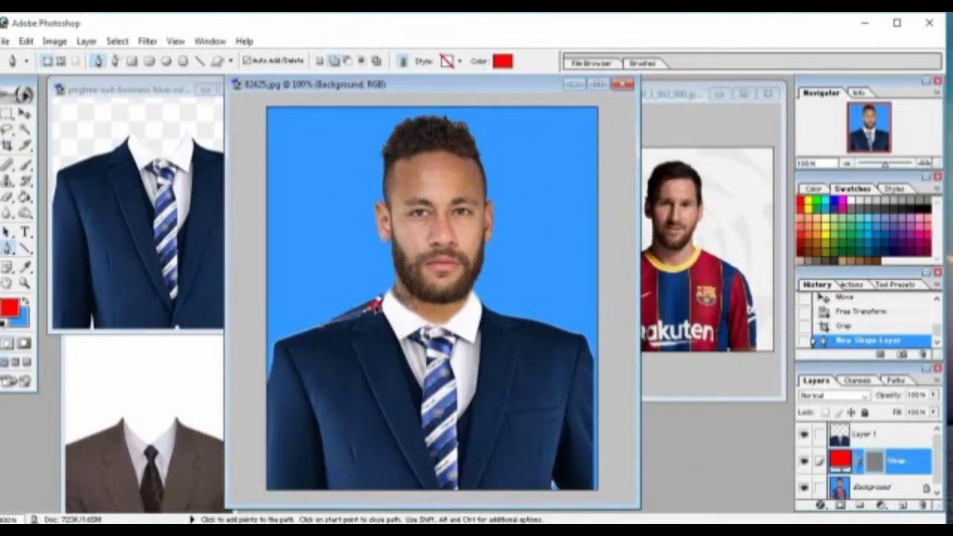
{"action": "mouse_move", "coordinate": [376, 303]}
{"action": "left_mouse_down"}
{"action": "mouse_move", "coordinate": [380, 297]}
{"action": "mouse_move", "coordinate": [377, 303]}
{"action": "left_mouse_up"}
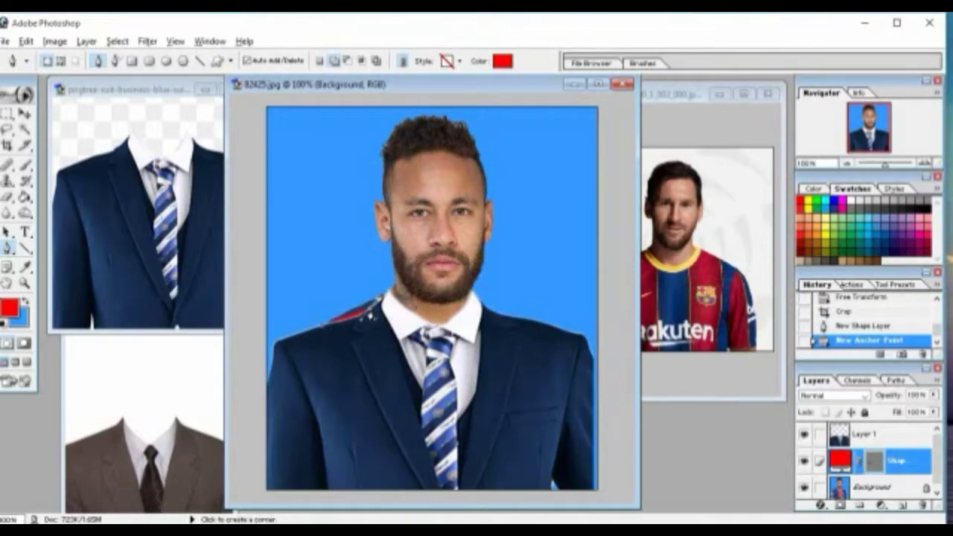
{"action": "left_click", "coordinate": [372, 312]}
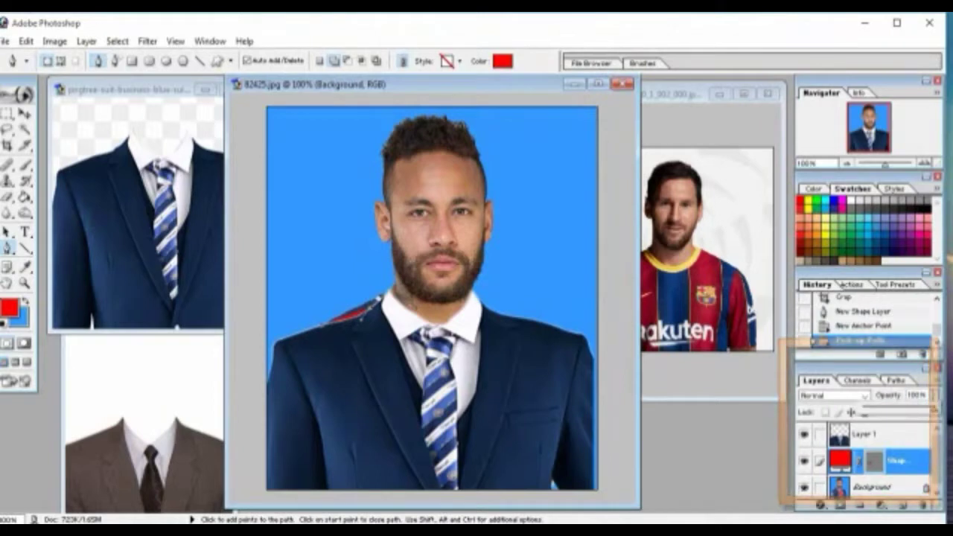
Make the red shape layer transparent and close the path around the gap into a selection.
{"action": "left_click_drag", "start_coordinate": [935, 396], "coordinate": [835, 414]}
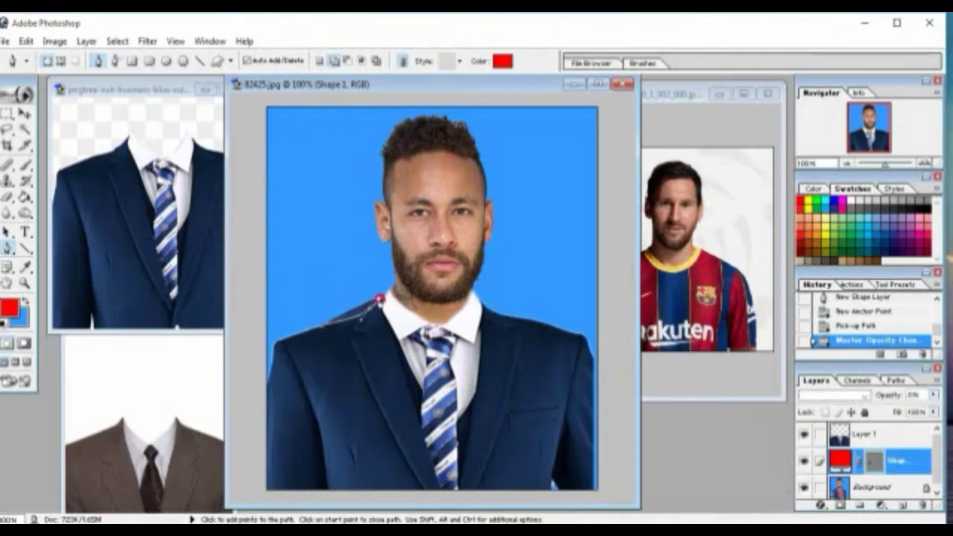
{"action": "left_click", "coordinate": [395, 306]}
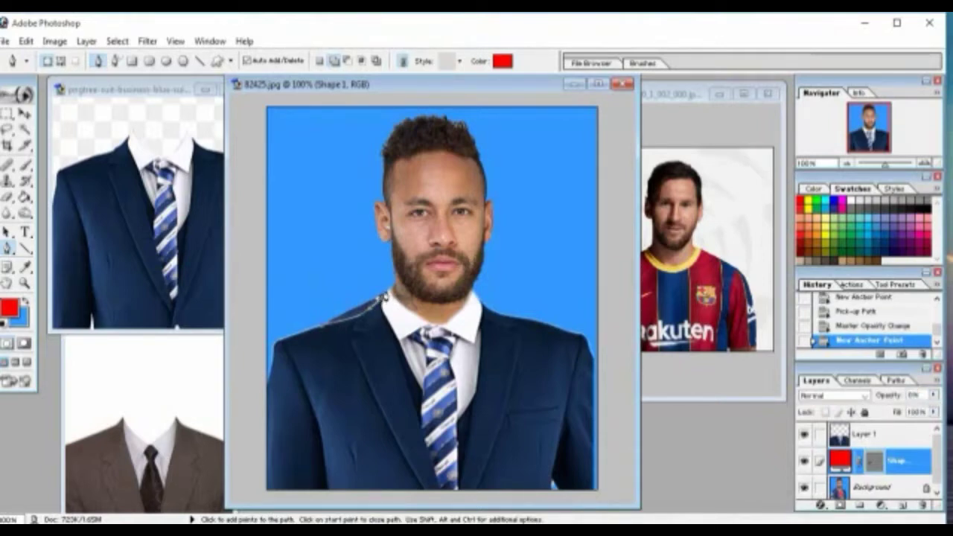
{"action": "left_click", "coordinate": [367, 273]}
{"action": "left_click", "coordinate": [295, 273]}
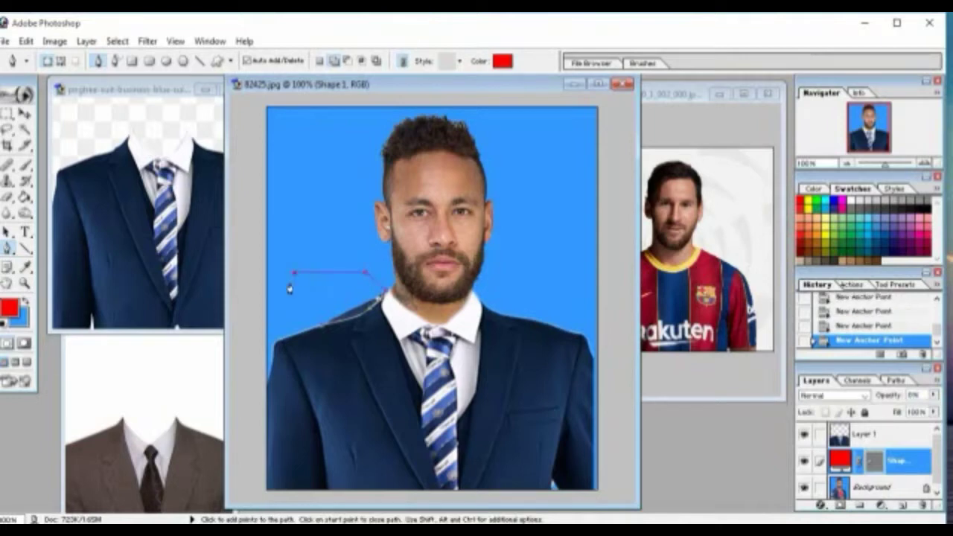
{"action": "left_click", "coordinate": [320, 322]}
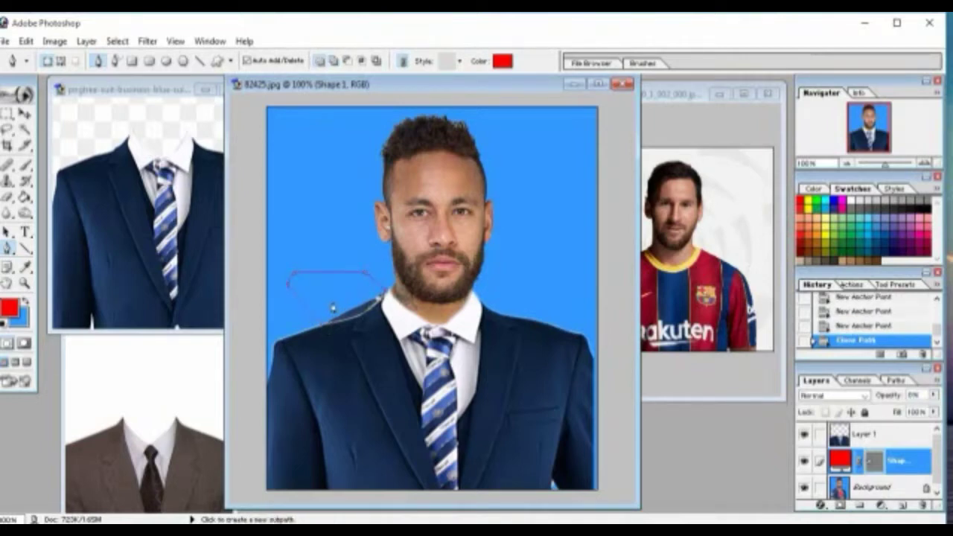
{"action": "right_click", "coordinate": [329, 300]}
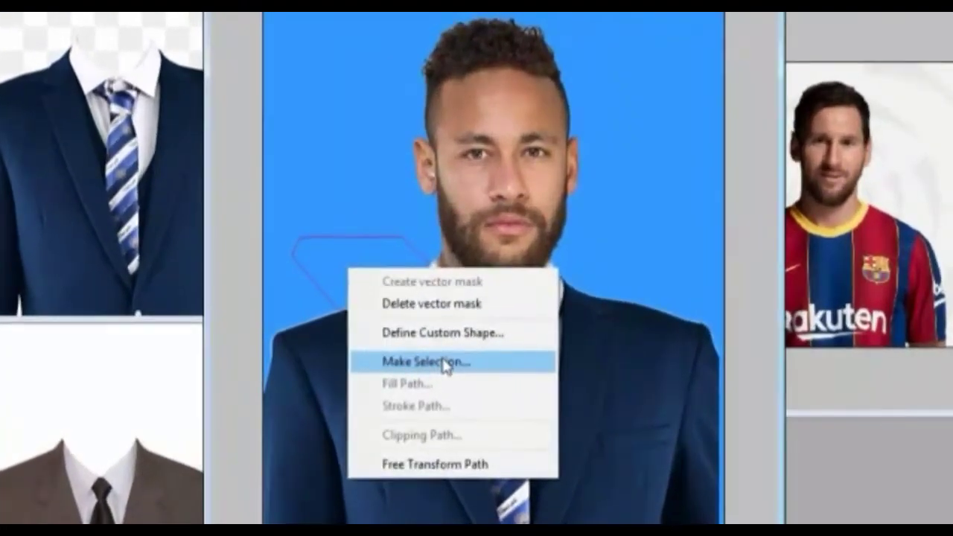
{"action": "left_click", "coordinate": [384, 362]}
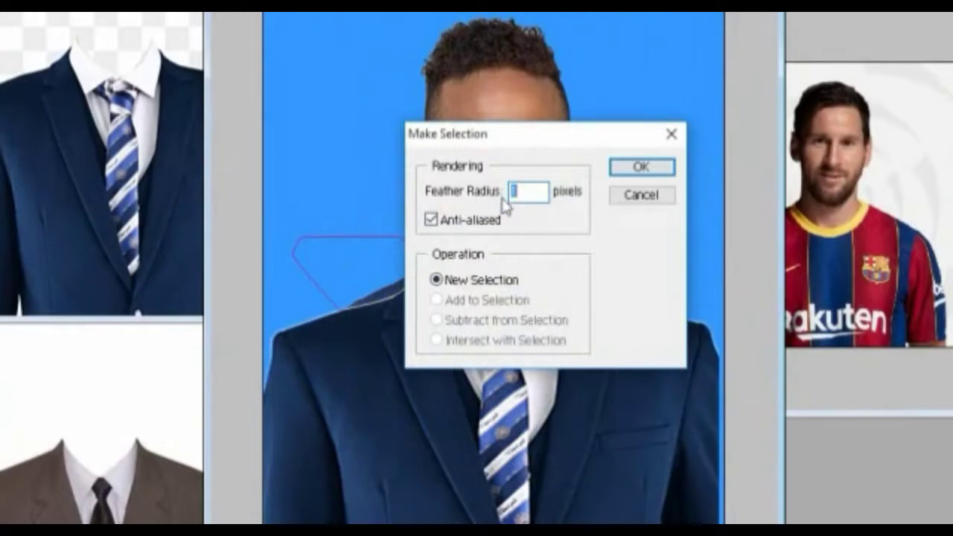
{"action": "left_click", "coordinate": [640, 167]}
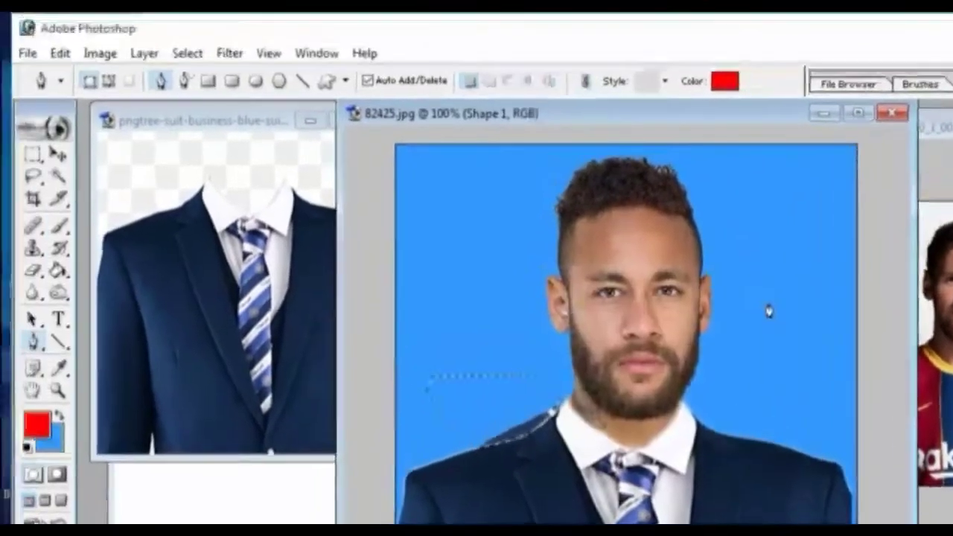
Fill the gap above the left shoulder with the blue background colour and deselect.
{"action": "key", "text": "ctrl+BackSpace"}
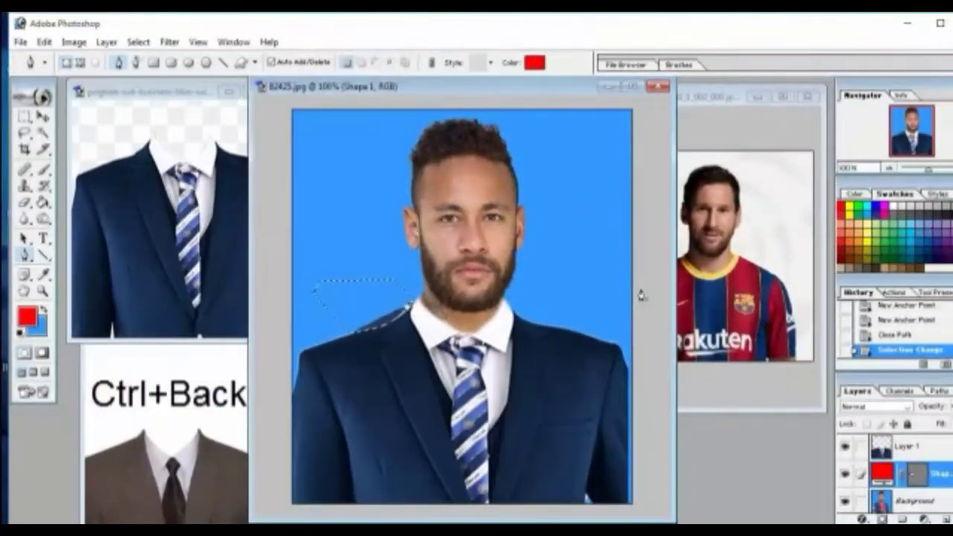
{"action": "left_click", "coordinate": [903, 504]}
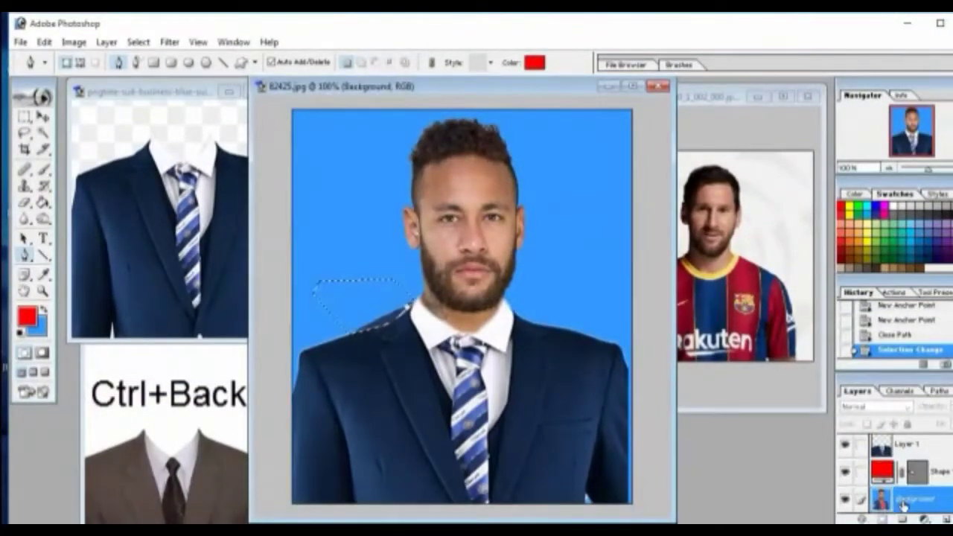
{"action": "key", "text": "ctrl+BackSpace"}
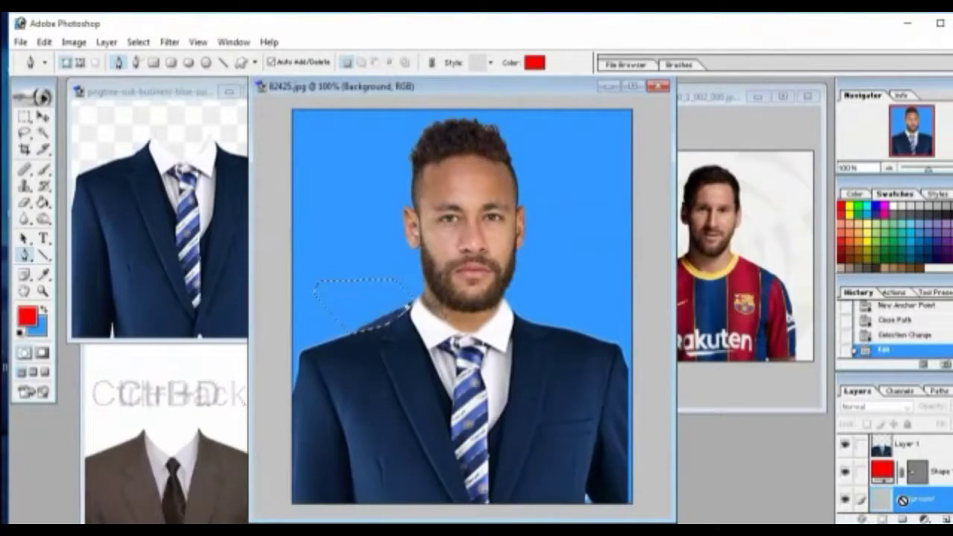
{"action": "key", "text": "ctrl+d"}
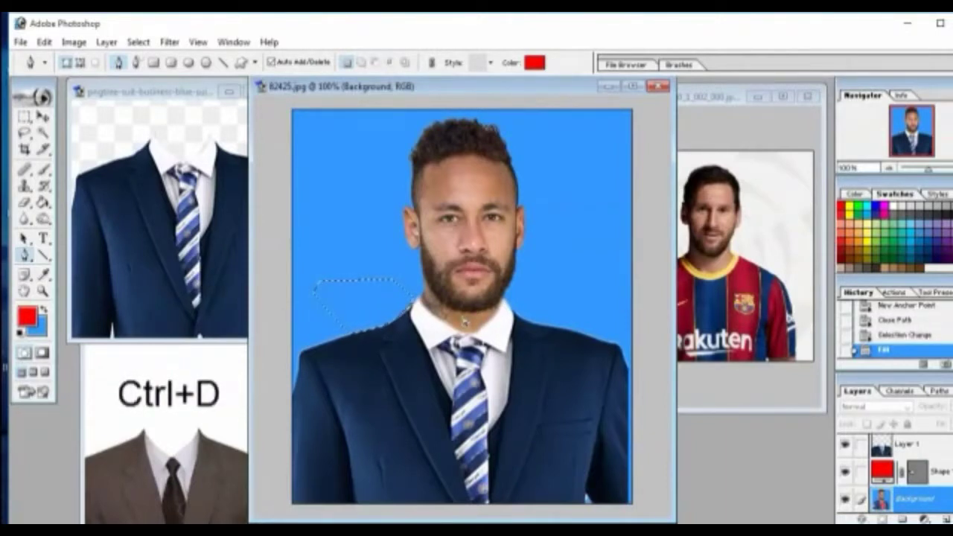
{"action": "key", "text": "ctrl+d"}
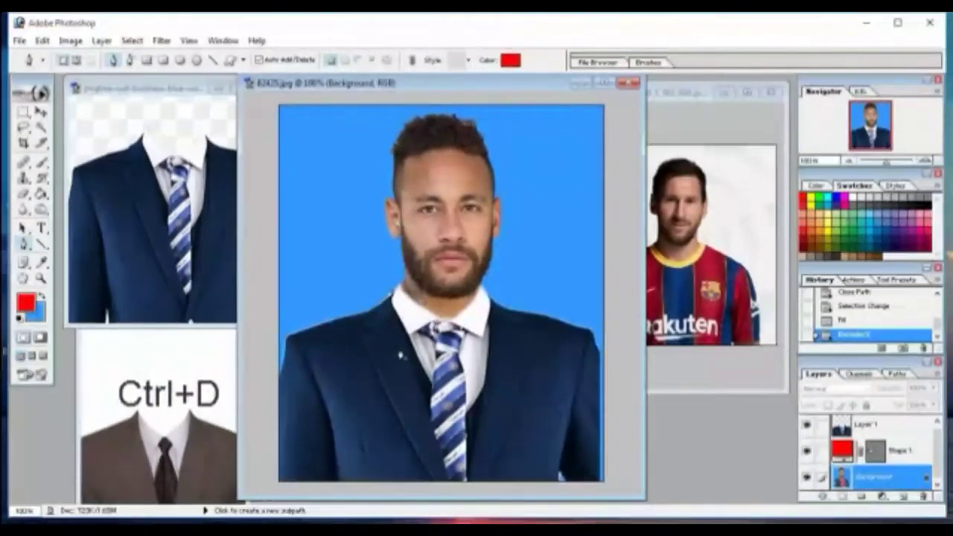
Zoom in on the neck and outline the gap beside it with a Pen path made into a selection.
{"action": "left_click", "coordinate": [414, 281]}
{"action": "left_click", "coordinate": [415, 283]}
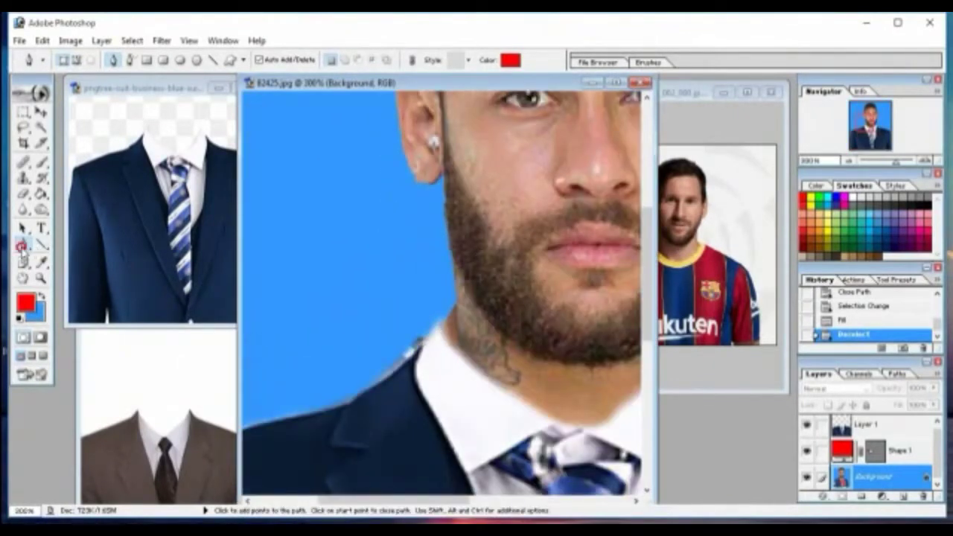
{"action": "left_click", "coordinate": [421, 341]}
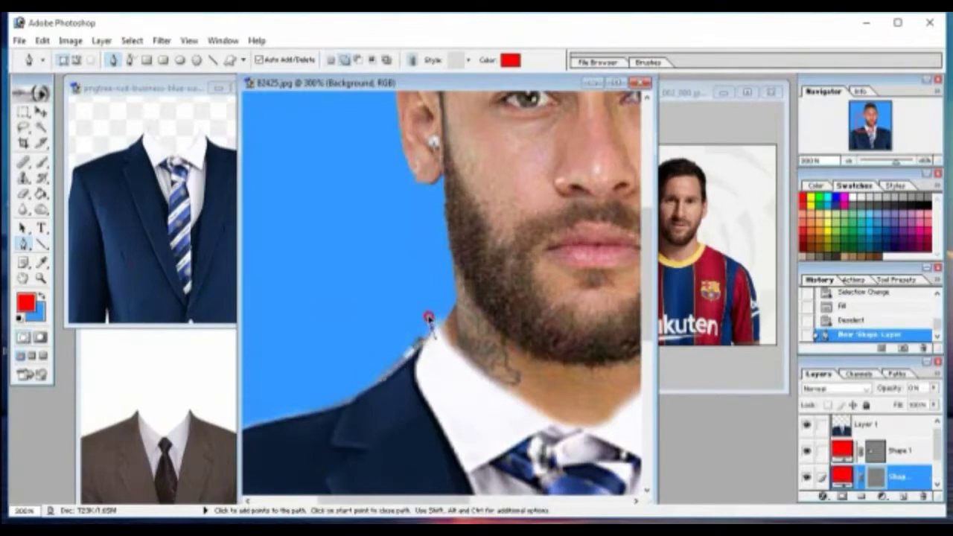
{"action": "left_click", "coordinate": [429, 320]}
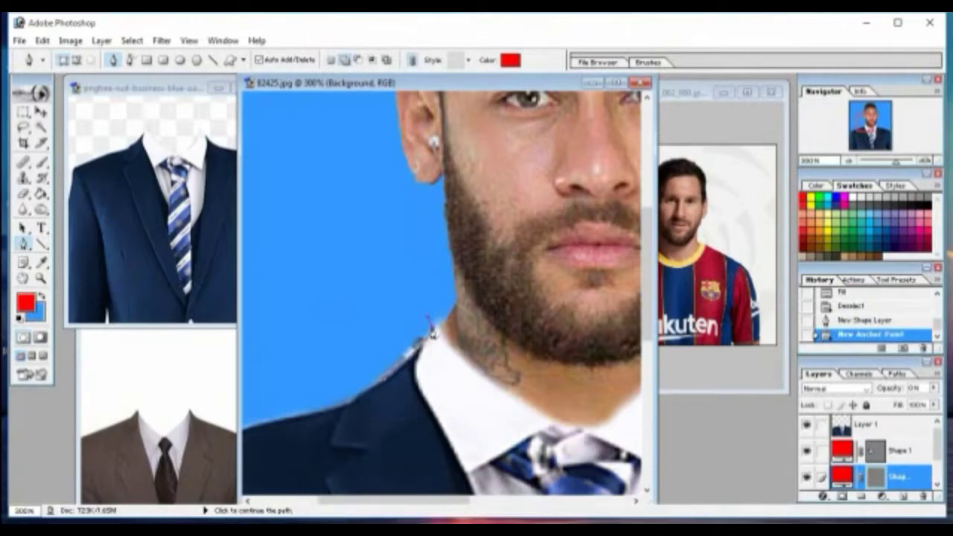
{"action": "left_click", "coordinate": [430, 327]}
{"action": "left_click", "coordinate": [379, 312]}
{"action": "left_click", "coordinate": [361, 323]}
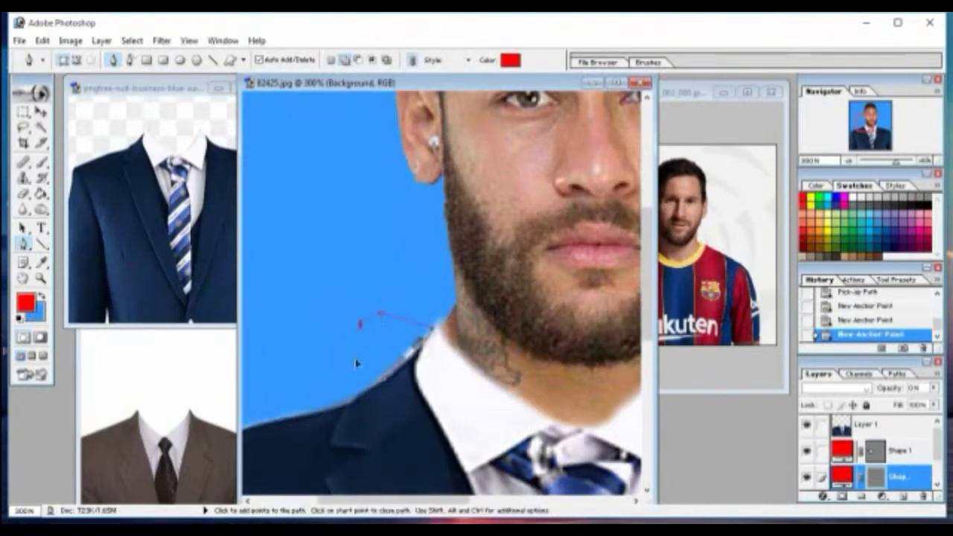
{"action": "left_click", "coordinate": [355, 357]}
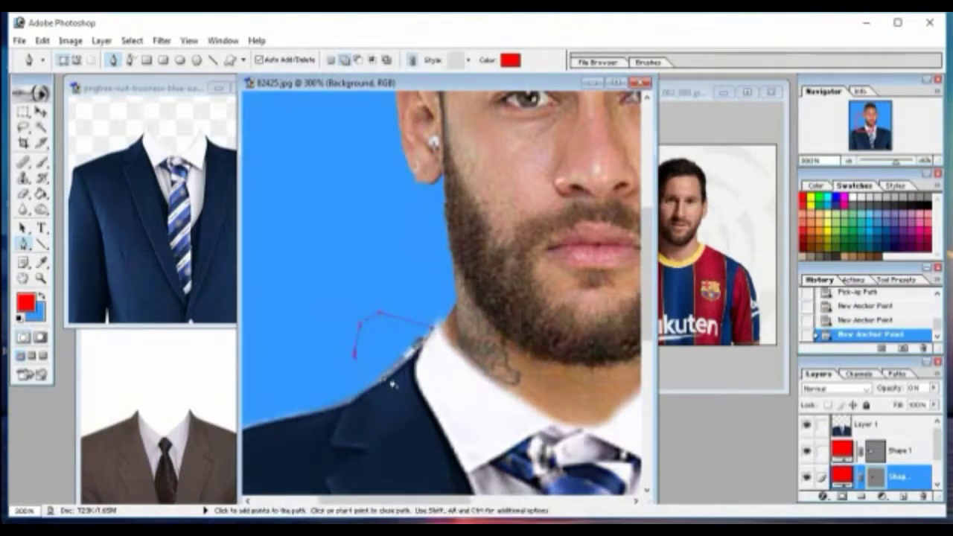
{"action": "left_click", "coordinate": [384, 382]}
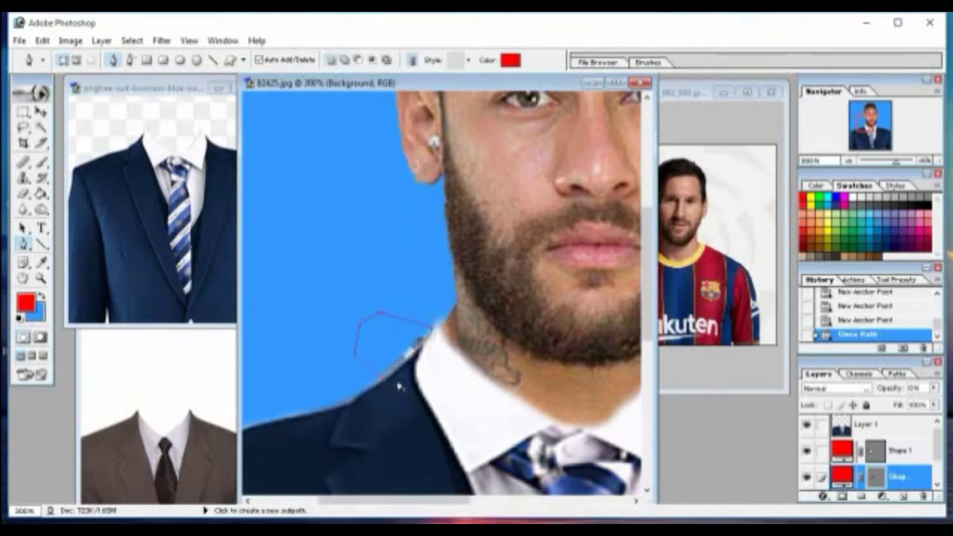
{"action": "right_click", "coordinate": [382, 344]}
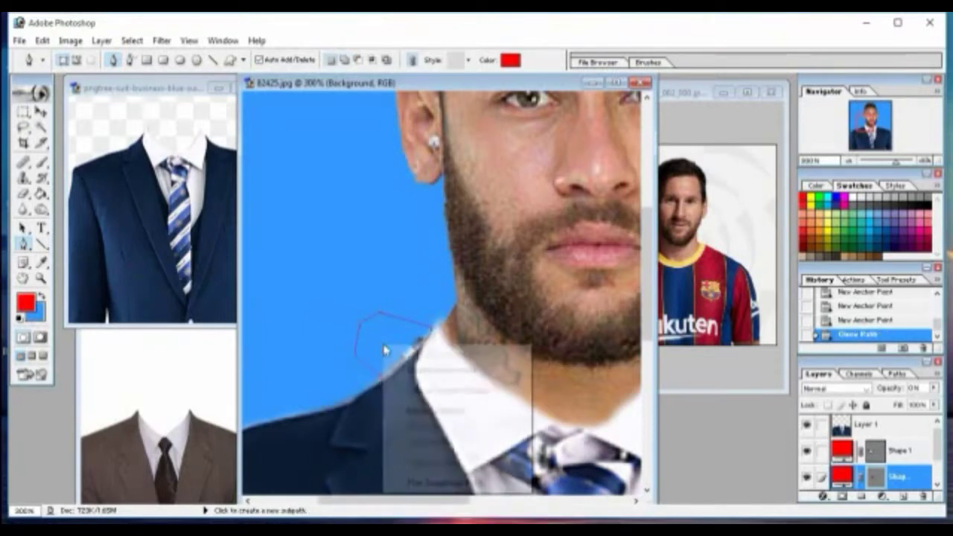
{"action": "left_click", "coordinate": [461, 412]}
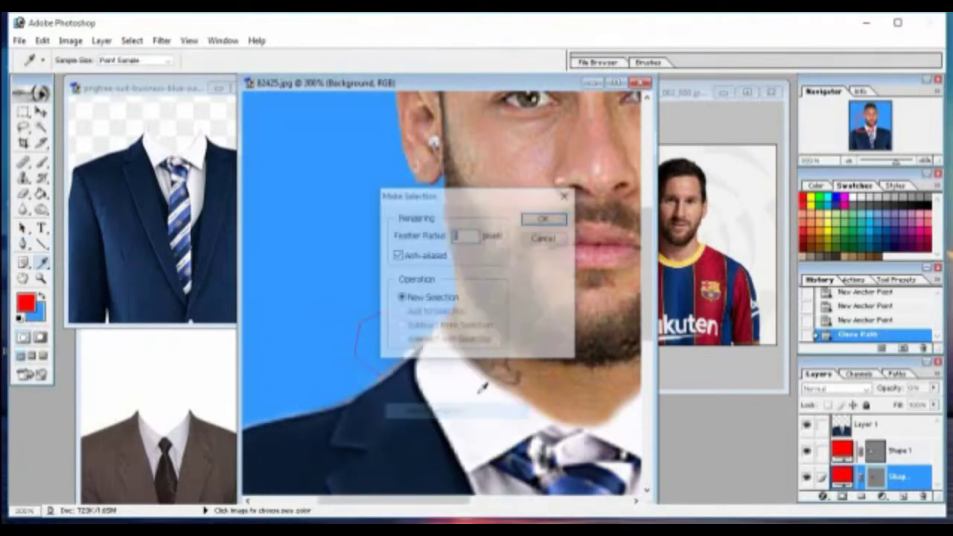
{"action": "left_click", "coordinate": [544, 219]}
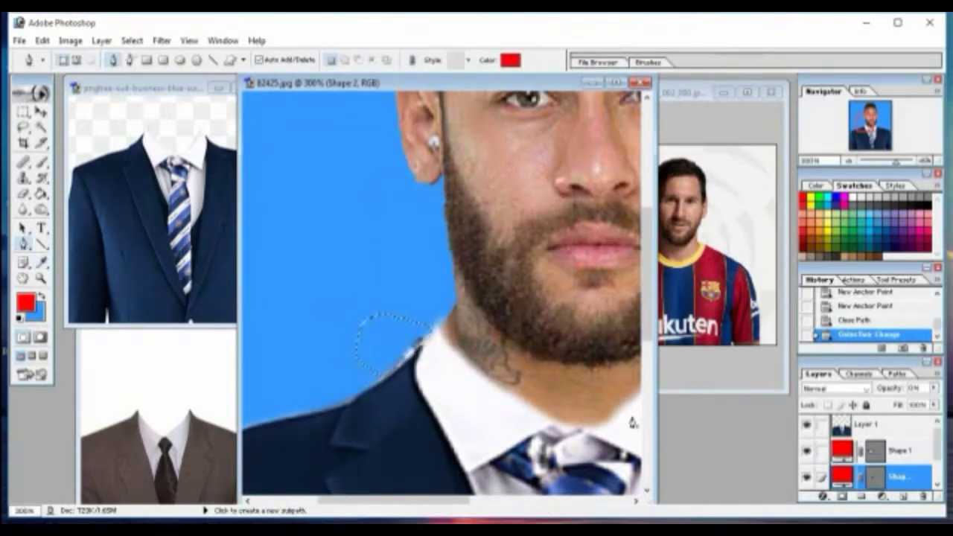
Fill the selection with blue on the Background layer, deselect, and zoom back out.
{"action": "scroll", "coordinate": [877, 477], "scroll_direction": "down", "scroll_amount": 1}
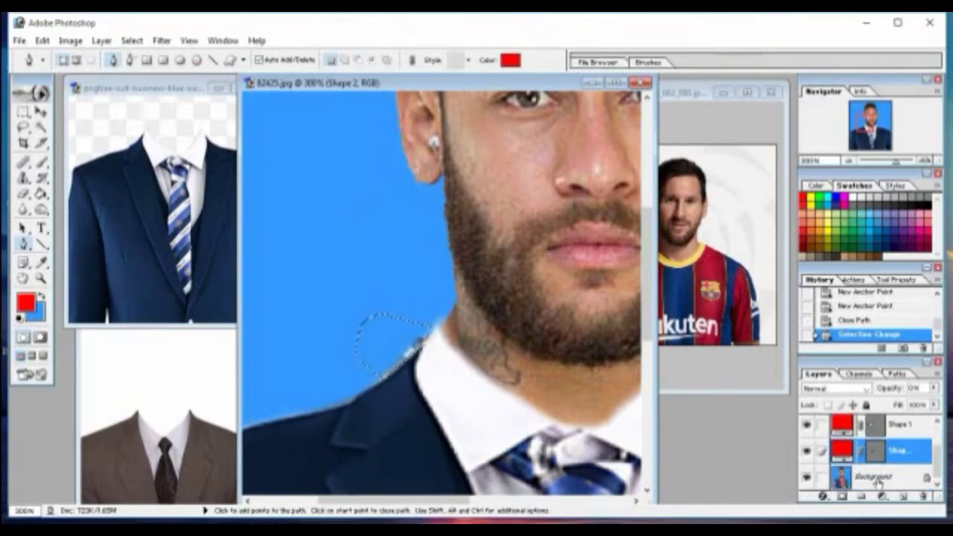
{"action": "left_click", "coordinate": [879, 480]}
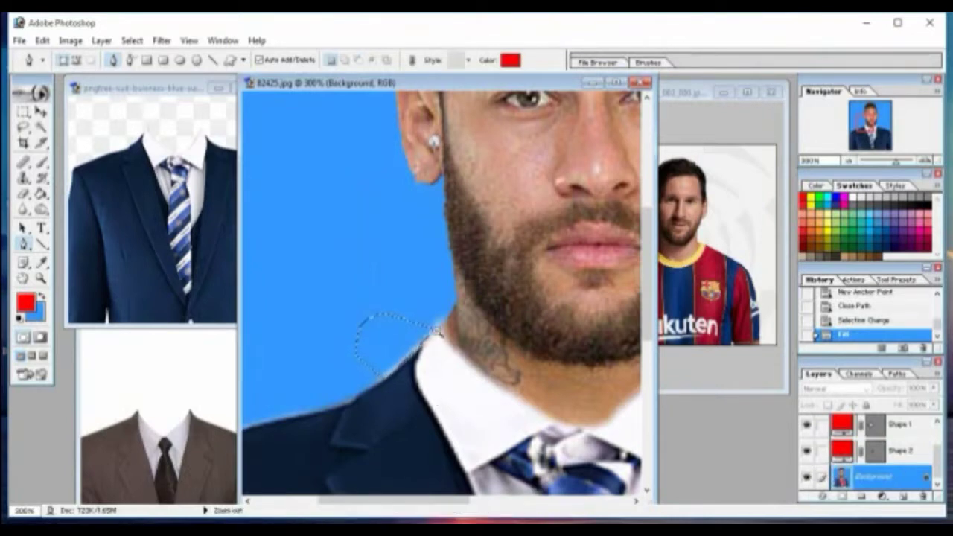
{"action": "key", "text": "ctrl+minus"}
{"action": "key", "text": "ctrl+minus"}
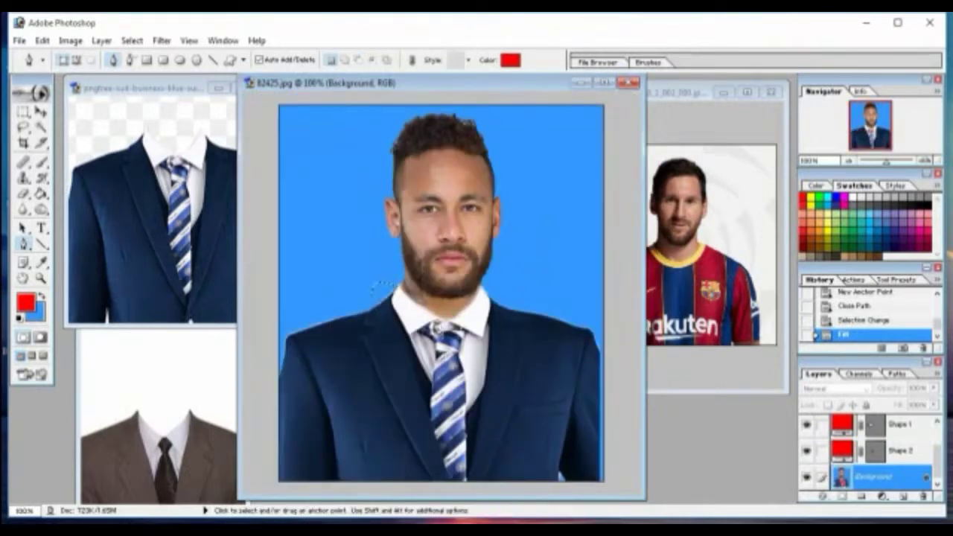
{"action": "key", "text": "ctrl+d"}
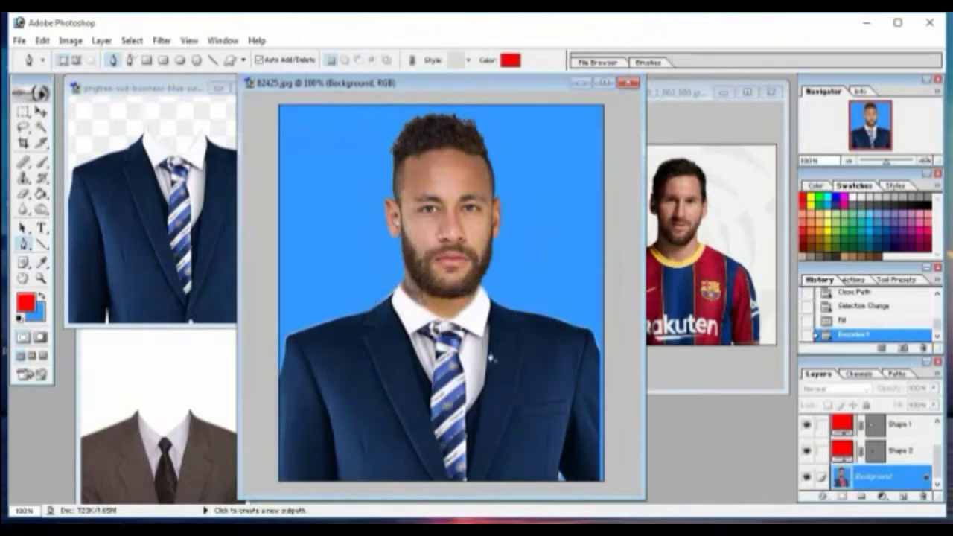
{"action": "scroll", "coordinate": [490, 359], "scroll_direction": "up", "scroll_amount": 1}
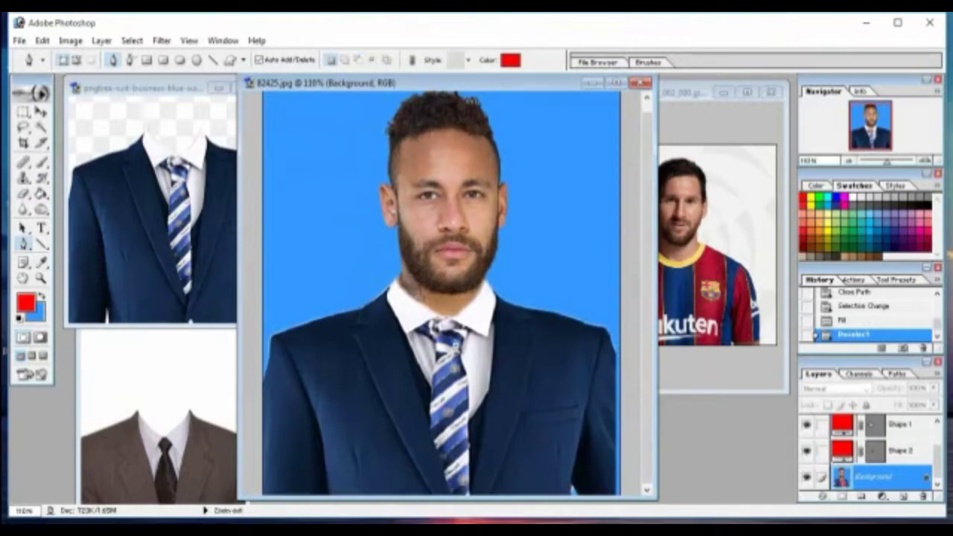
{"action": "scroll", "coordinate": [460, 354], "scroll_direction": "down", "scroll_amount": 1}
{"action": "scroll", "coordinate": [455, 347], "scroll_direction": "down", "scroll_amount": 1}
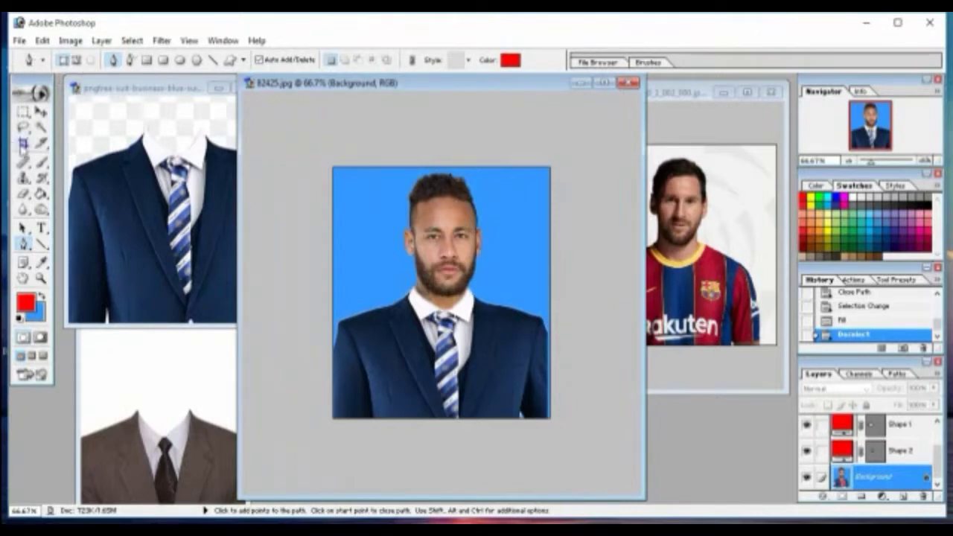
Crop the suited portrait to 1.5 × 2 in at 300 pixels/inch.
{"action": "left_click", "coordinate": [23, 142]}
{"action": "left_click", "coordinate": [88, 59]}
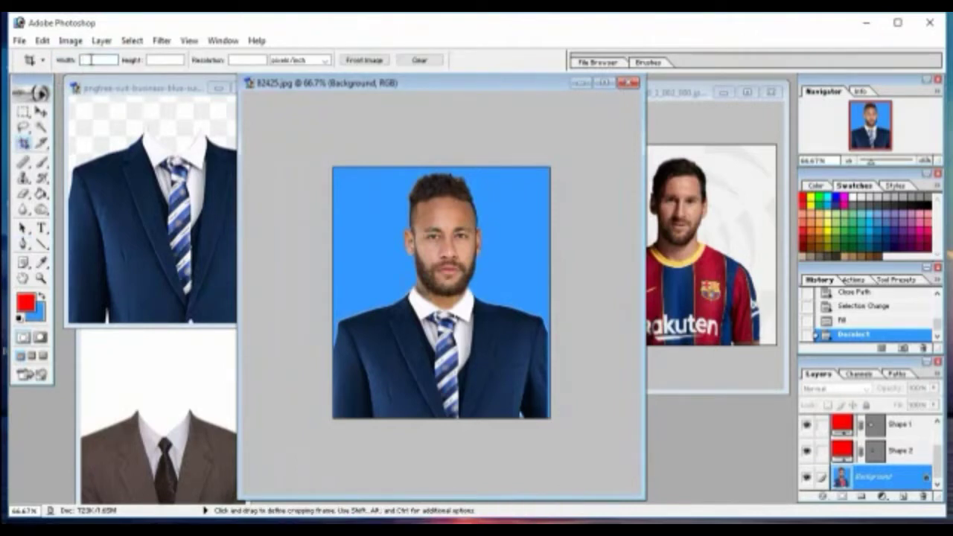
{"action": "type", "text": "3.5"}
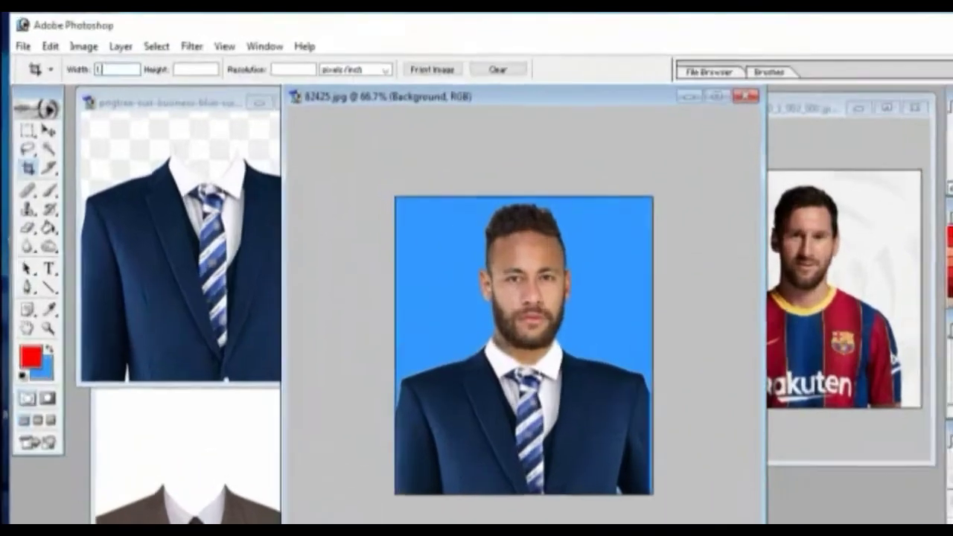
{"action": "type", "text": "in"}
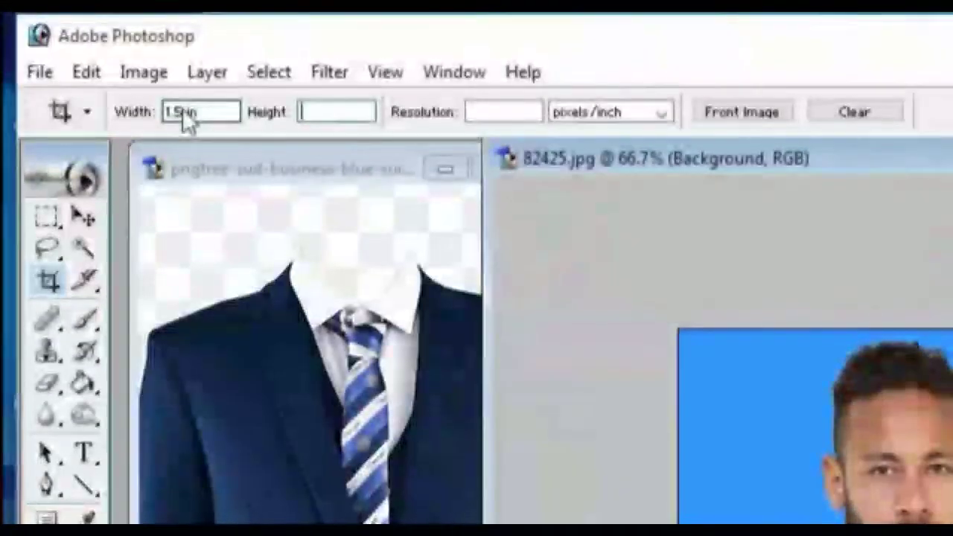
{"action": "key", "text": "Tab"}
{"action": "type", "text": "2"}
{"action": "key", "text": "Tab"}
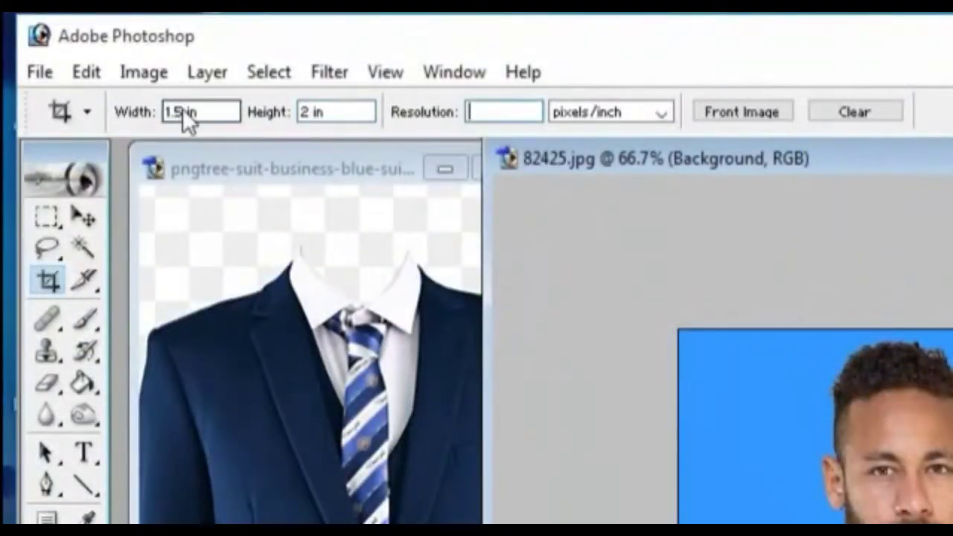
{"action": "type", "text": "300"}
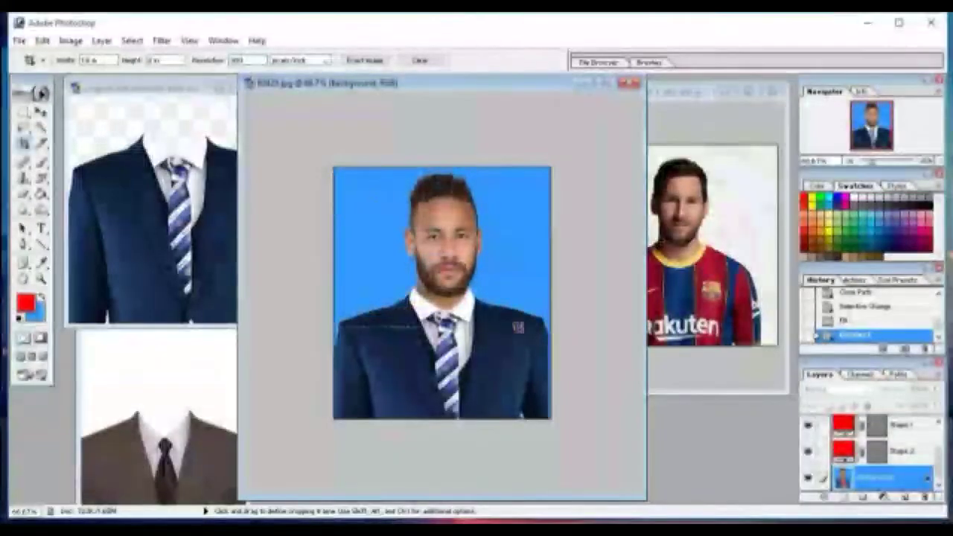
{"action": "left_click_drag", "start_coordinate": [354, 168], "coordinate": [544, 423]}
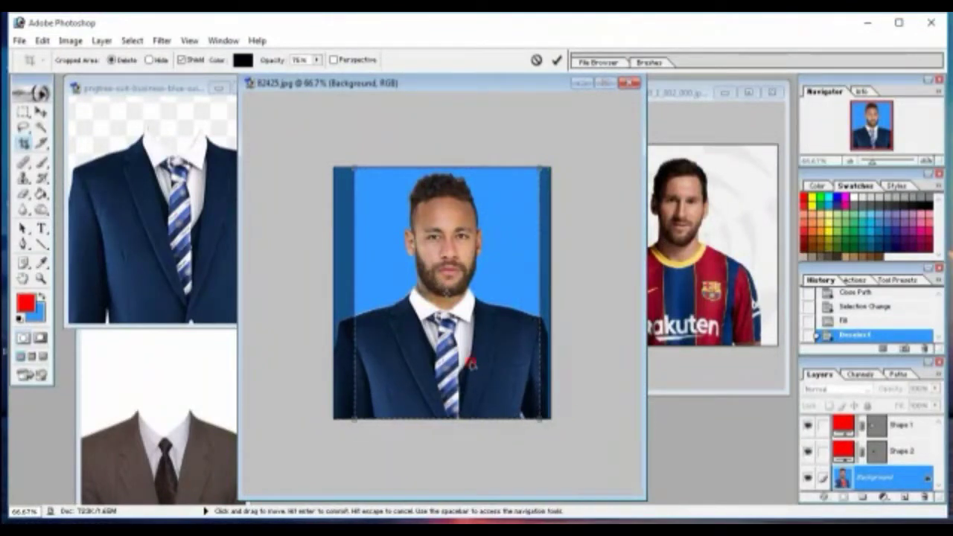
{"action": "left_click_drag", "start_coordinate": [470, 363], "coordinate": [467, 364]}
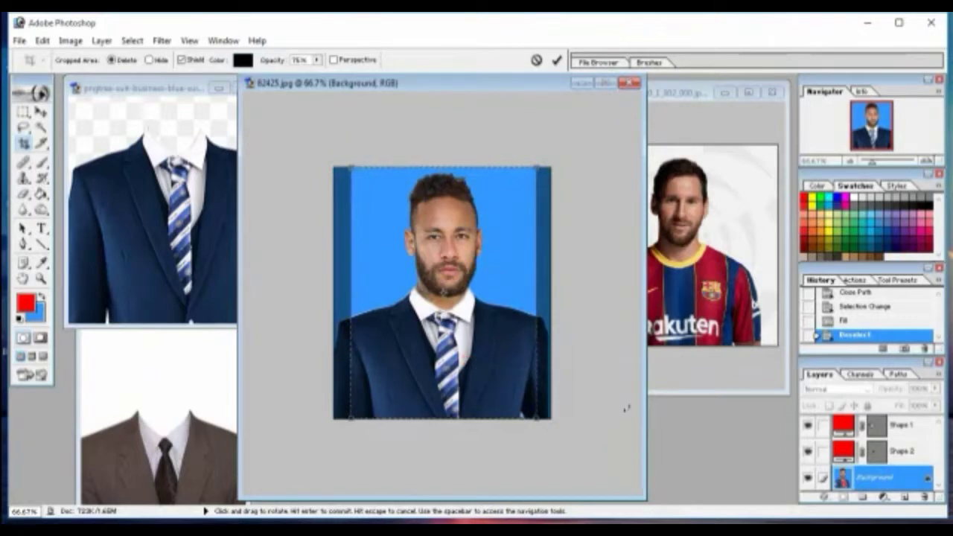
{"action": "key", "text": "Return"}
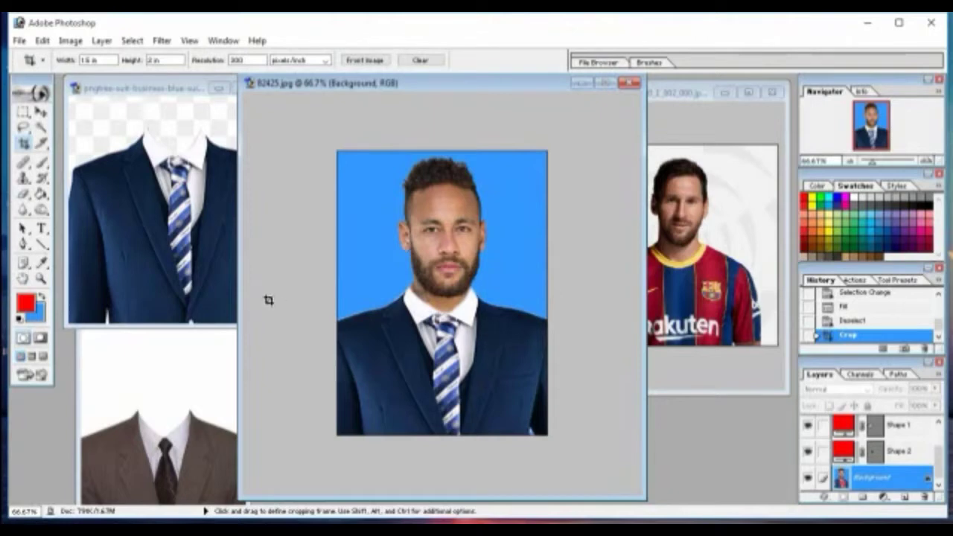
Merge the suit layer down into the Background and clear the leftover selection.
{"action": "scroll", "coordinate": [917, 483], "scroll_direction": "up", "scroll_amount": 1}
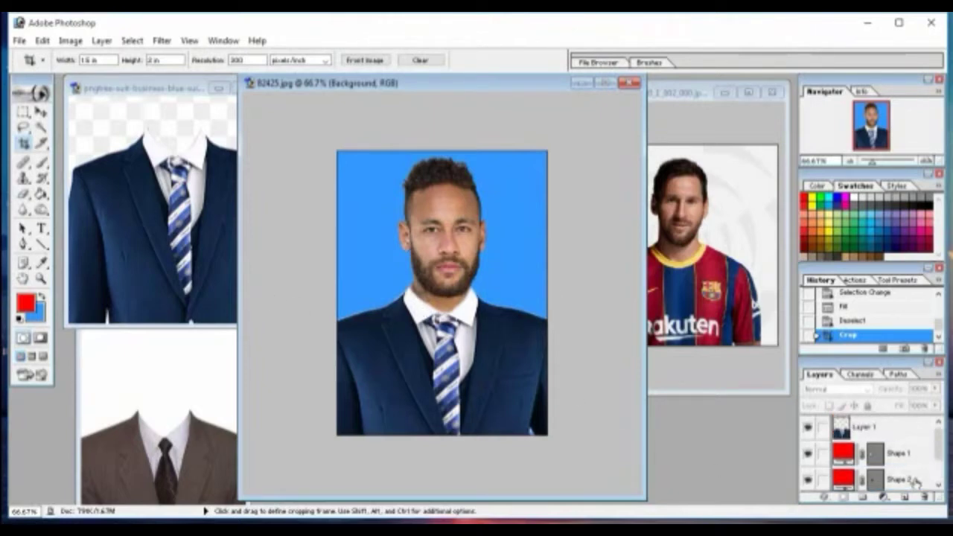
{"action": "left_click", "coordinate": [869, 430]}
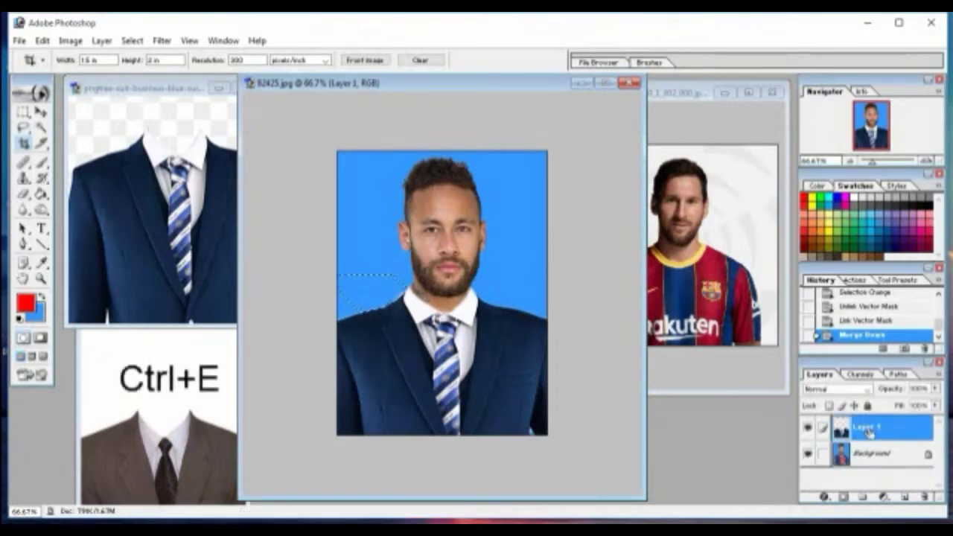
{"action": "key", "text": "ctrl+e"}
{"action": "key", "text": "ctrl+minus"}
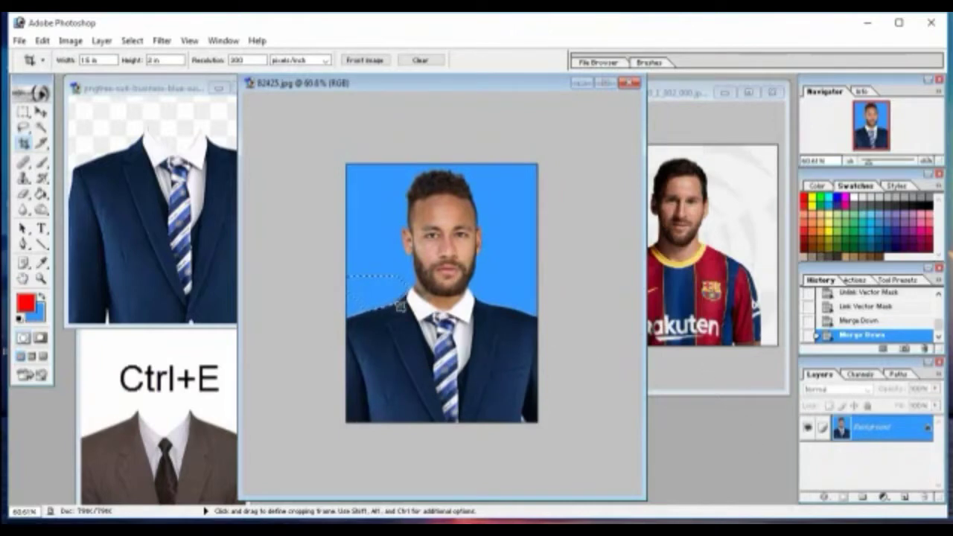
{"action": "key", "text": "ctrl+d"}
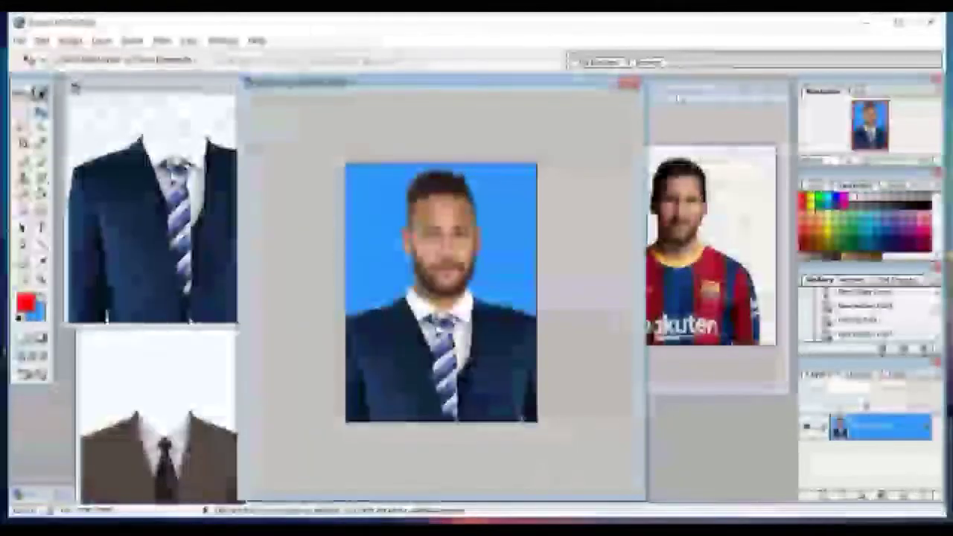
Bring the Messi photo to the front, move and enlarge its window, and zoom to show the whole portrait.
{"action": "left_click", "coordinate": [658, 106]}
{"action": "left_click_drag", "start_coordinate": [657, 106], "coordinate": [397, 127]}
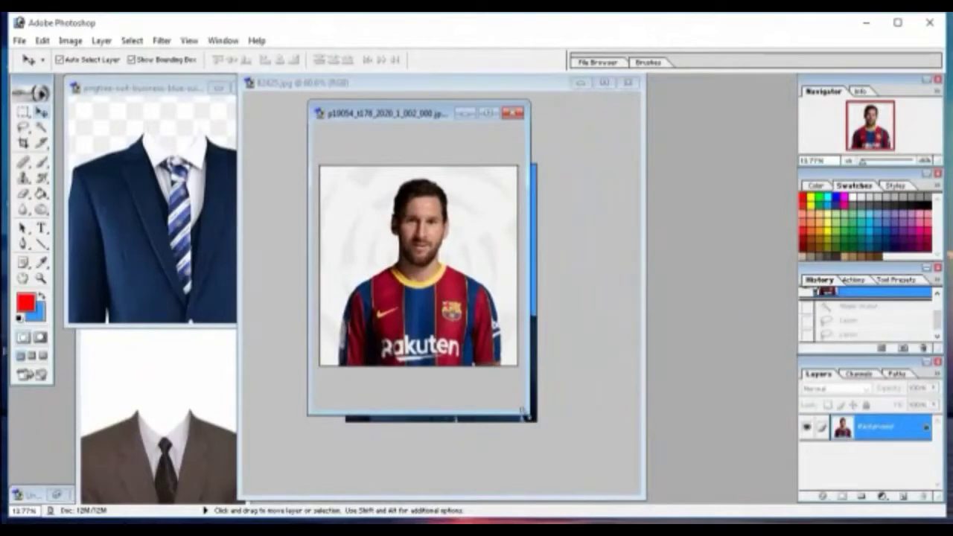
{"action": "left_click_drag", "start_coordinate": [525, 412], "coordinate": [700, 504]}
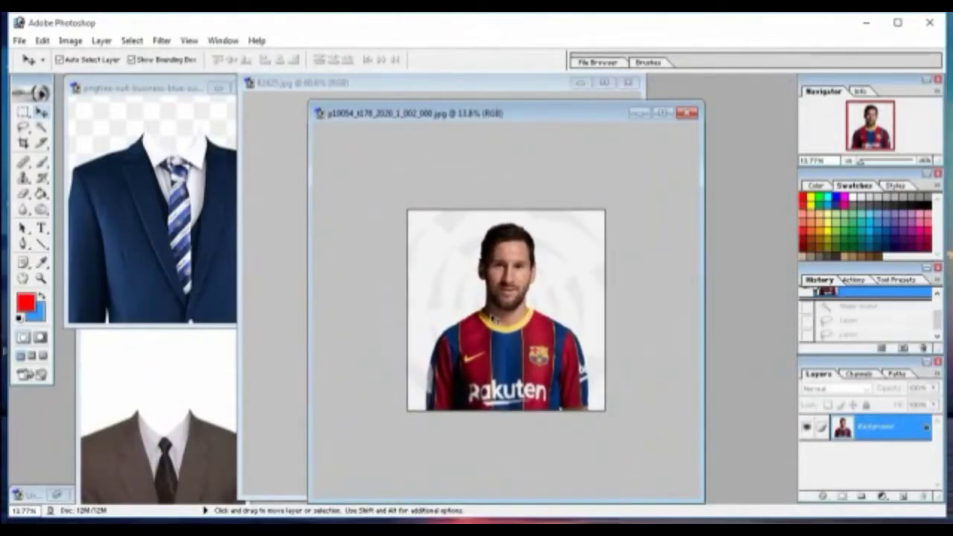
{"action": "key", "text": "z"}
{"action": "left_click", "coordinate": [500, 298]}
{"action": "left_click", "coordinate": [500, 298]}
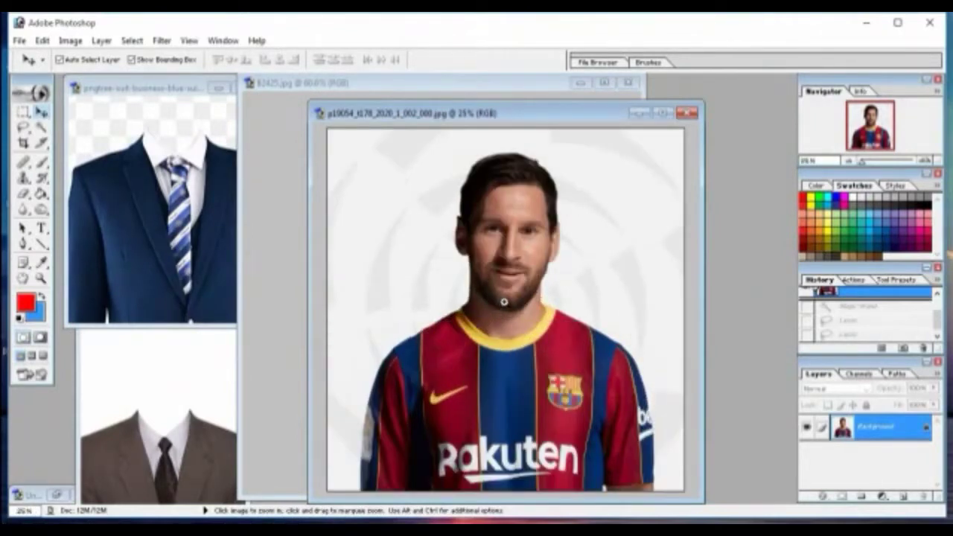
{"action": "left_click", "coordinate": [506, 300], "text": "alt"}
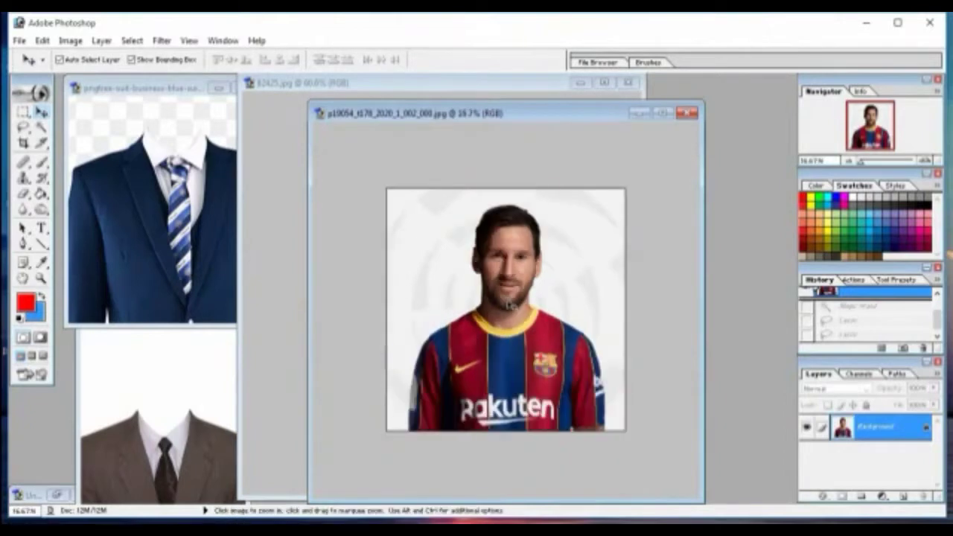
{"action": "key", "text": "v"}
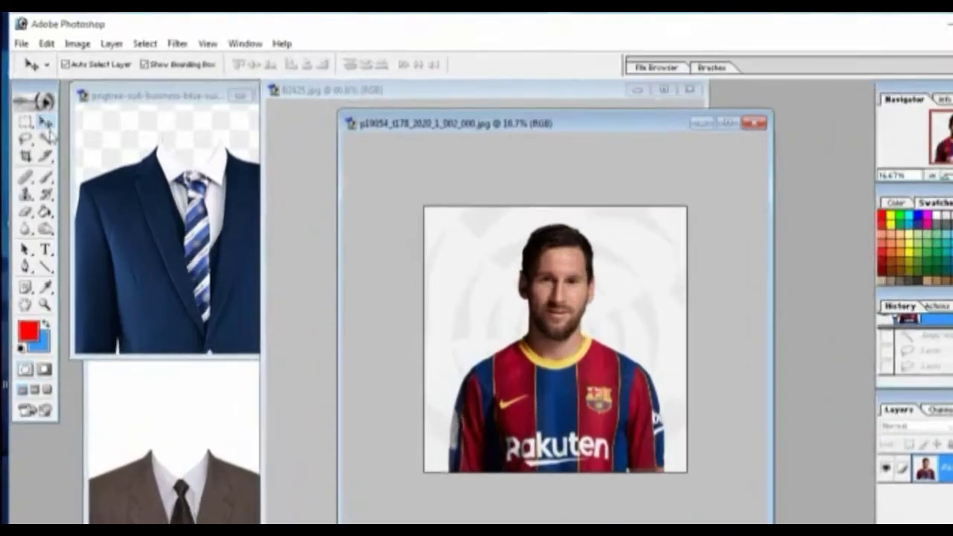
{"action": "left_click", "coordinate": [40, 127]}
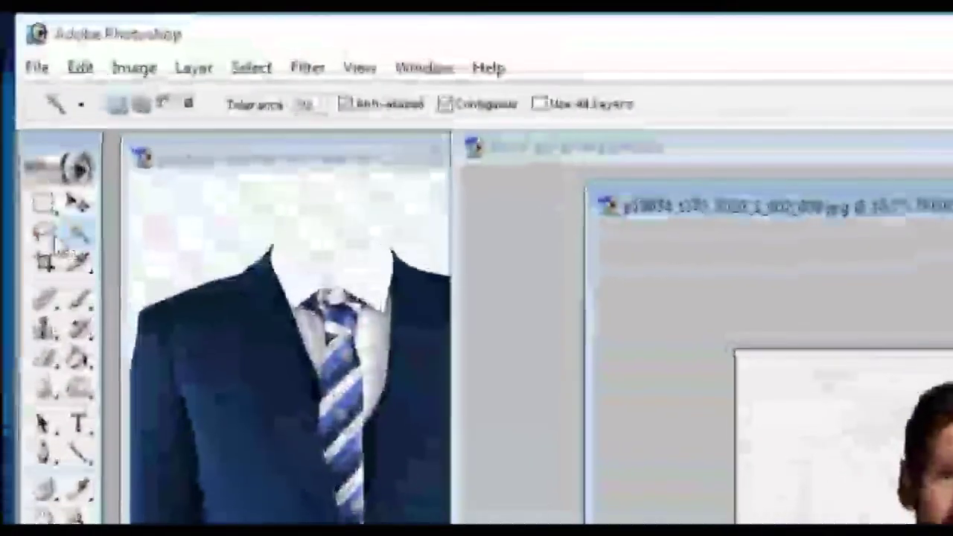
Select the white backdrop around Messi with the Magic Wand.
{"action": "left_click", "coordinate": [23, 126]}
{"action": "left_click", "coordinate": [42, 233]}
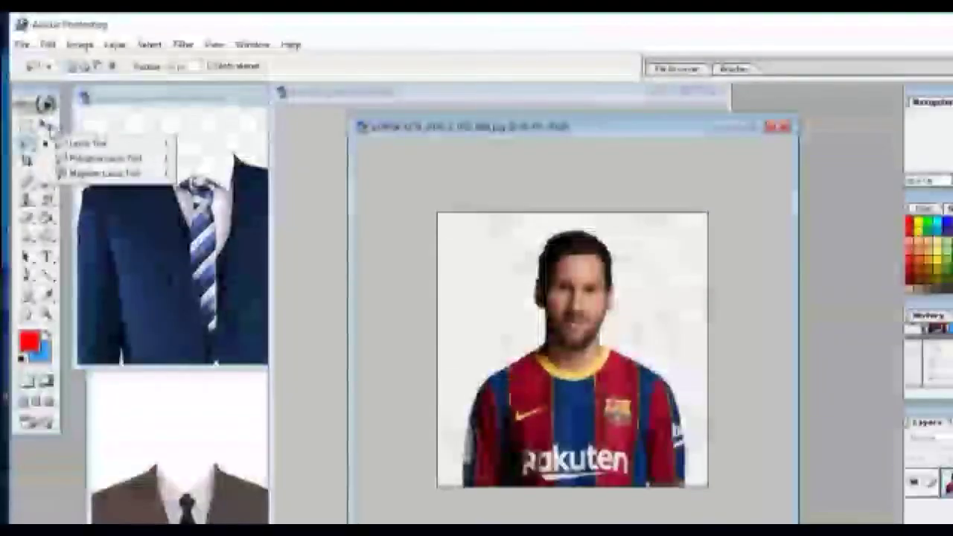
{"action": "left_click", "coordinate": [46, 126]}
{"action": "left_click", "coordinate": [48, 147]}
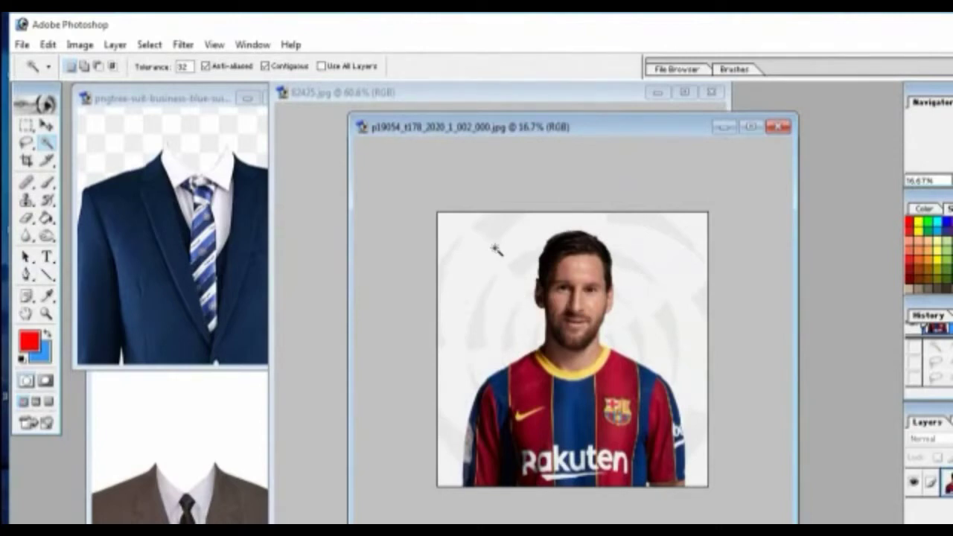
{"action": "left_click", "coordinate": [495, 251]}
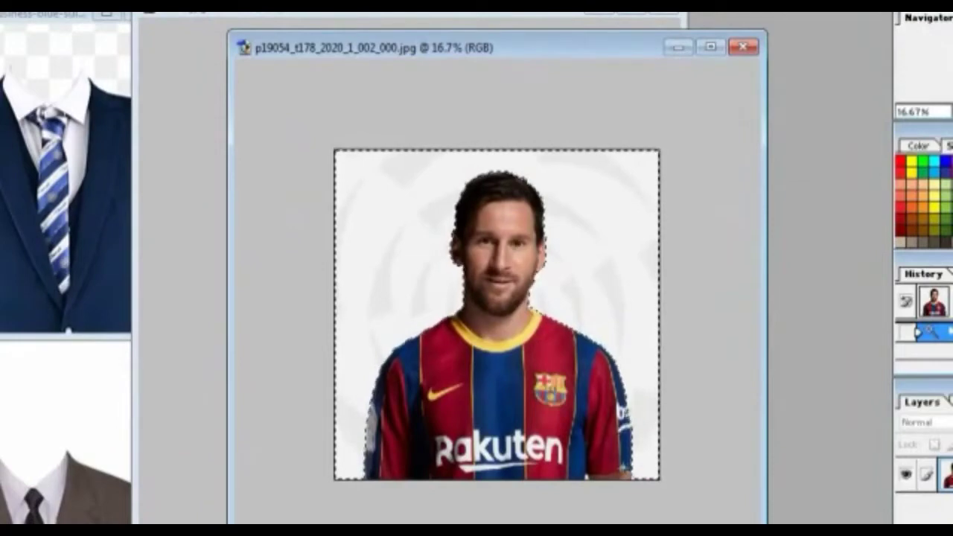
Use the Lasso to add the missed patch beside Messi's sleeve to the selection.
{"action": "key", "text": "l"}
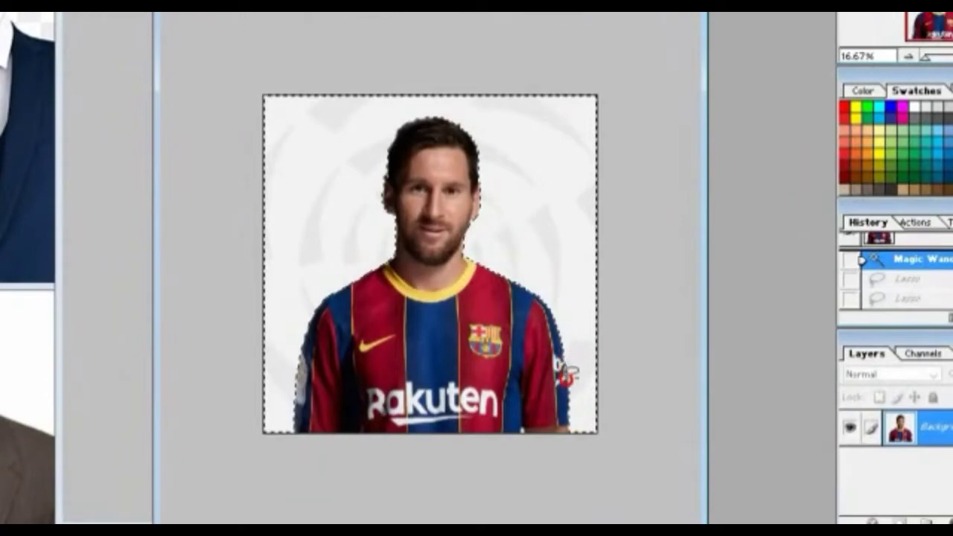
{"action": "left_click_drag", "start_coordinate": [566, 380], "coordinate": [564, 347]}
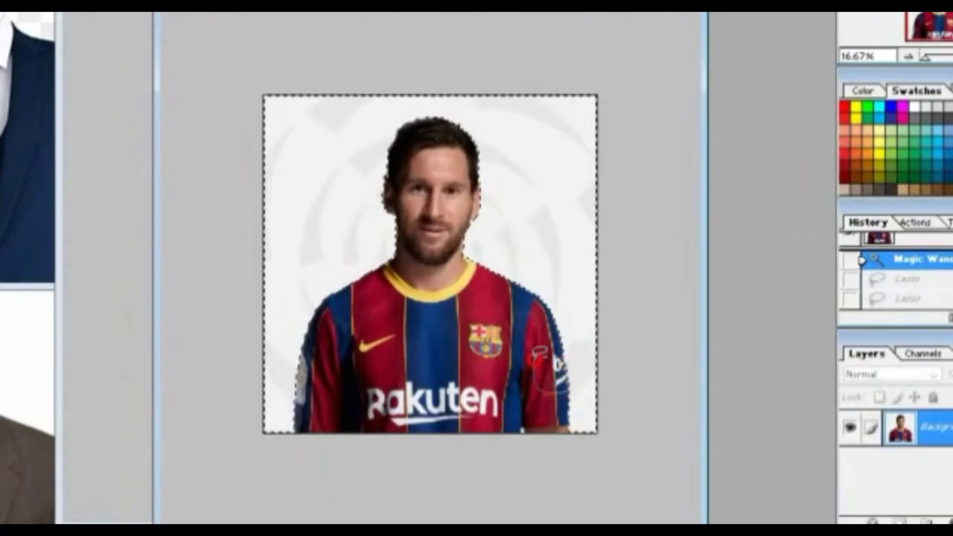
{"action": "left_click_drag", "start_coordinate": [564, 347], "coordinate": [559, 373]}
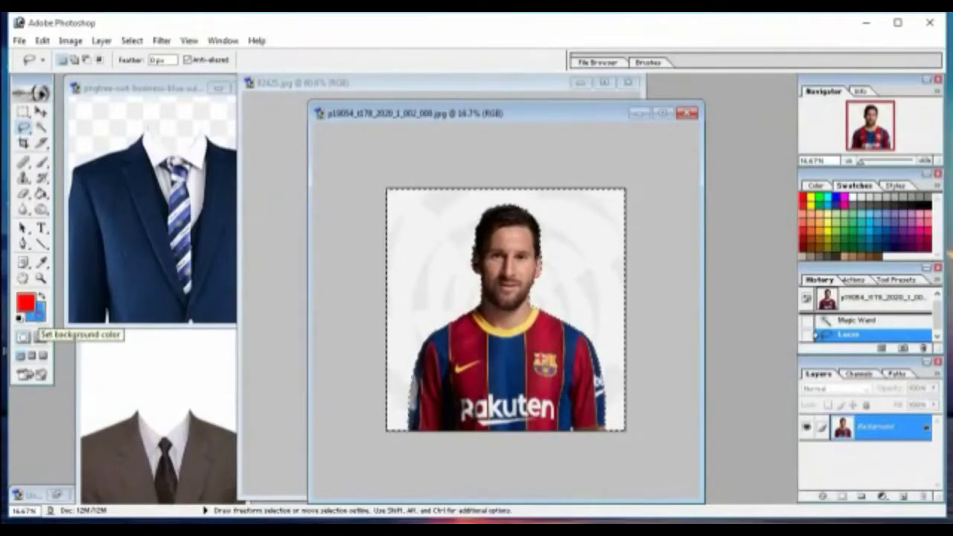
Set the background colour to cyan #00FFFF and fill the selected backdrop with it.
{"action": "left_click", "coordinate": [37, 316]}
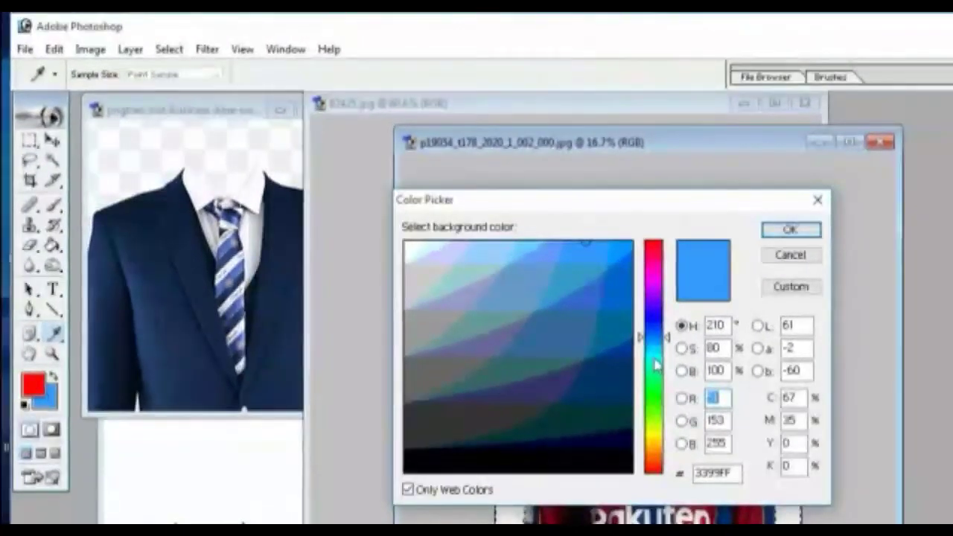
{"action": "left_click", "coordinate": [656, 357]}
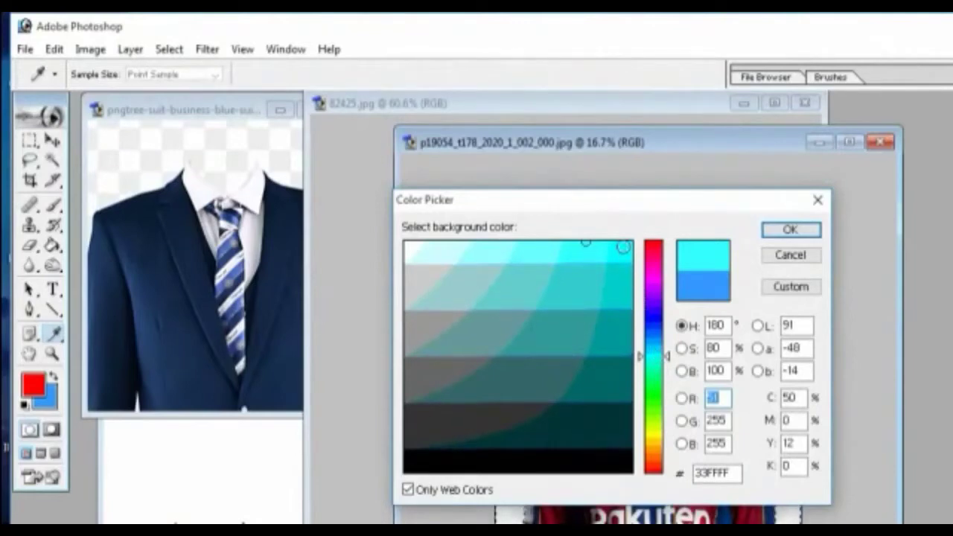
{"action": "left_click", "coordinate": [625, 245]}
{"action": "left_click", "coordinate": [789, 231]}
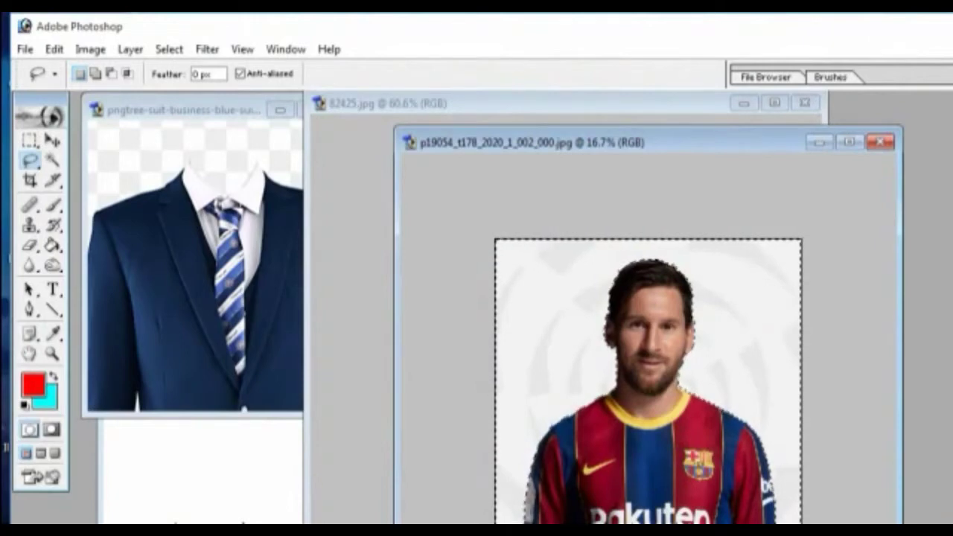
{"action": "key", "text": "Delete"}
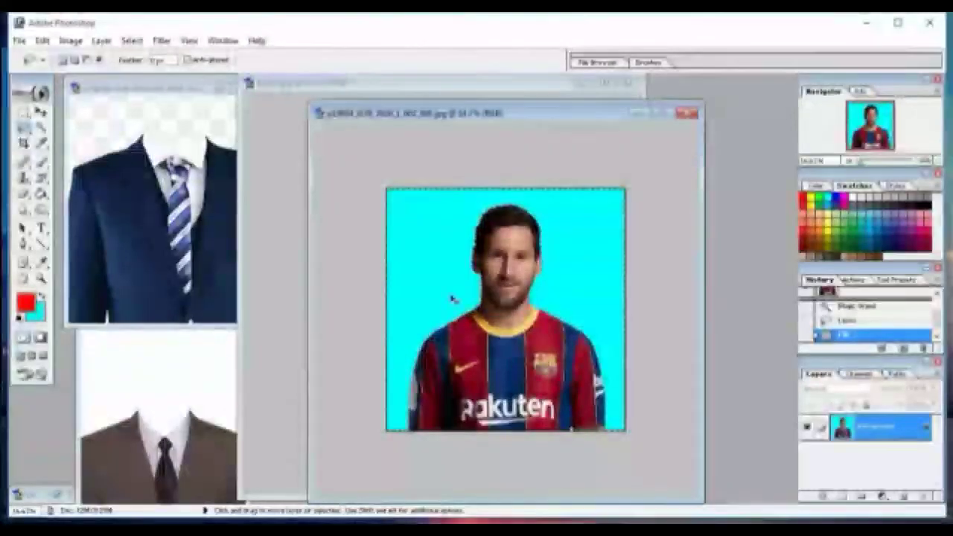
Deselect, zoom in to check the shirt edges, then bring the blue suit image forward.
{"action": "key", "text": "ctrl+d"}
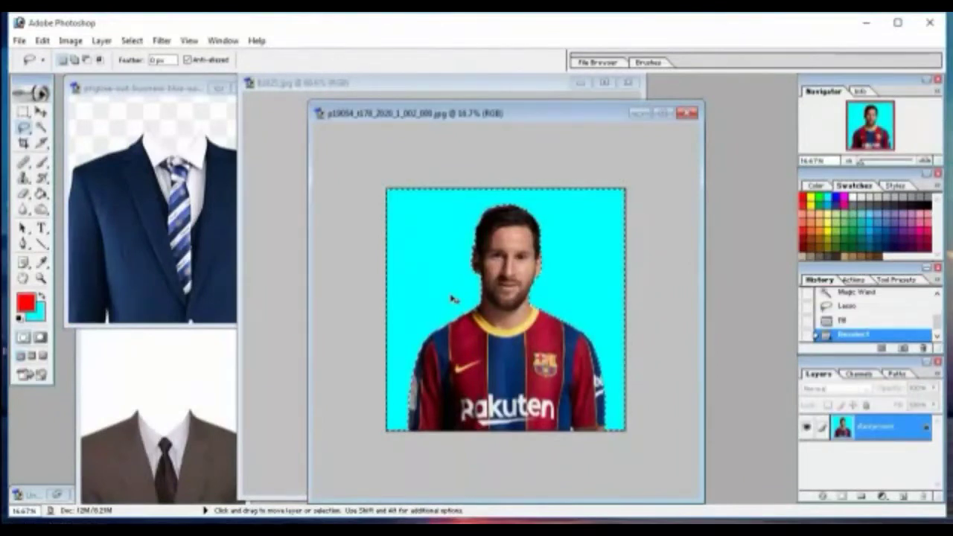
{"action": "key", "text": "ctrl+space"}
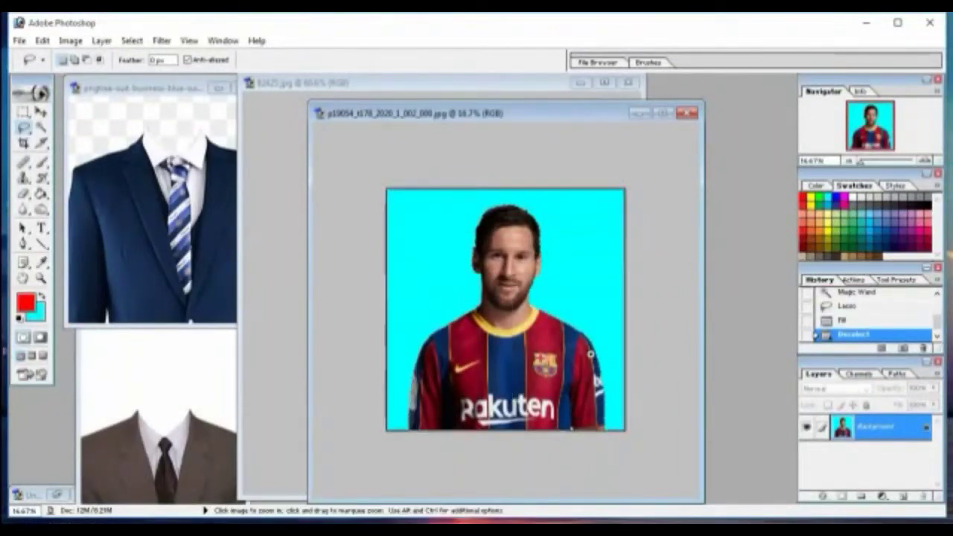
{"action": "left_click", "coordinate": [591, 355]}
{"action": "left_click", "coordinate": [592, 358]}
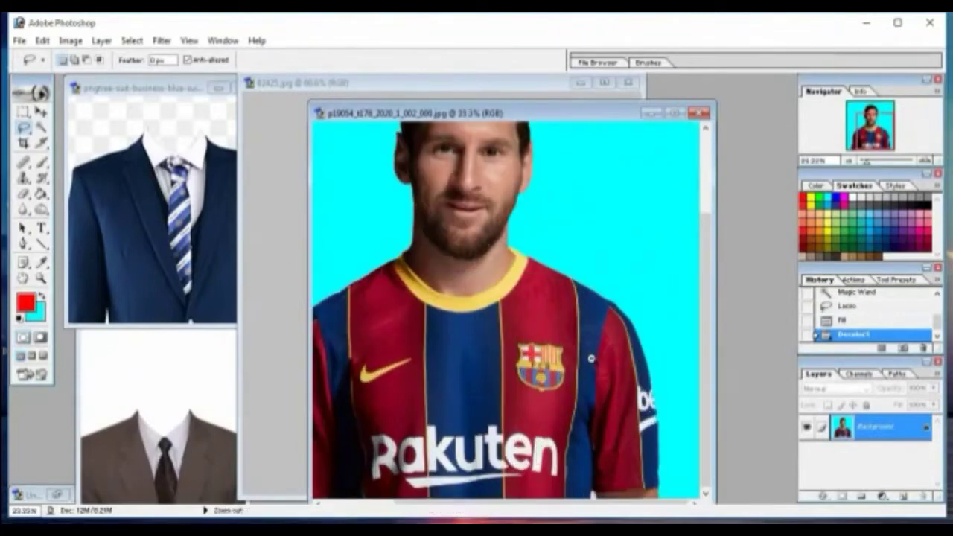
{"action": "left_click", "coordinate": [591, 358], "text": "ctrl+alt"}
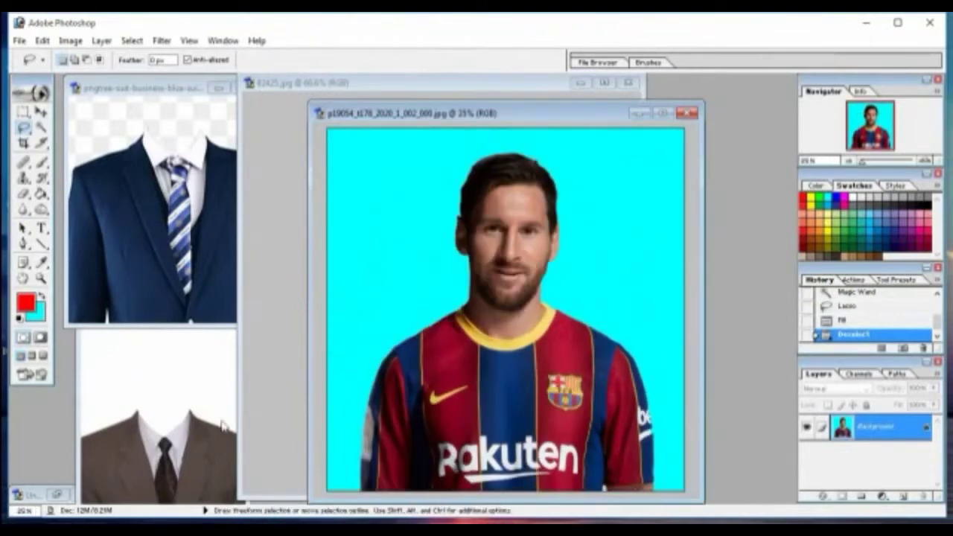
{"action": "left_click", "coordinate": [153, 182]}
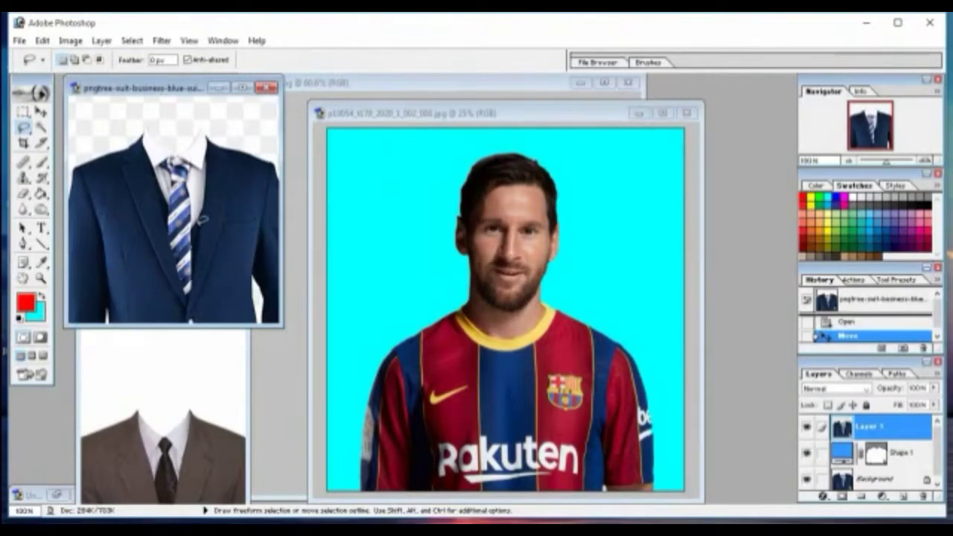
Bring azad-swain.jpg forward, raise and enlarge its window, and zoom it to 200%.
{"action": "left_click", "coordinate": [162, 368]}
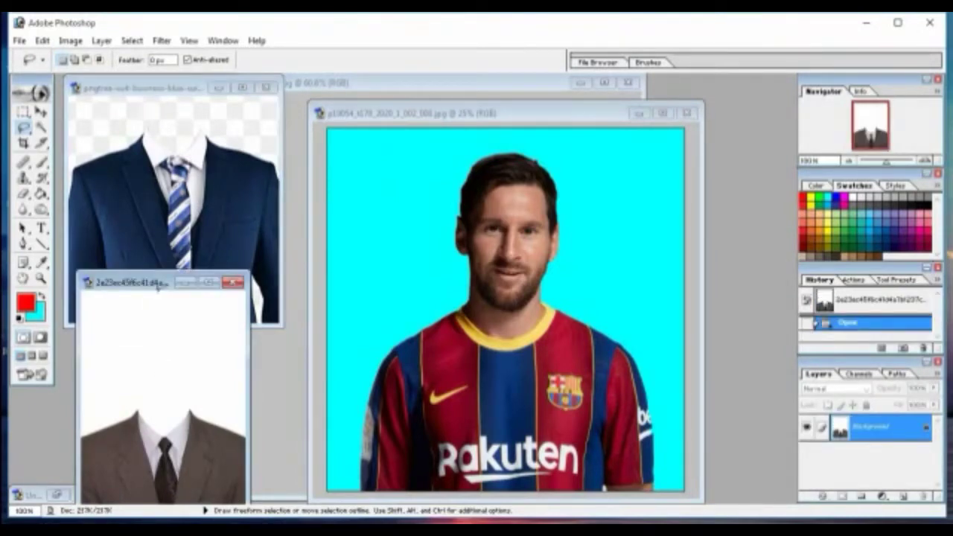
{"action": "left_click_drag", "start_coordinate": [155, 289], "coordinate": [174, 152]}
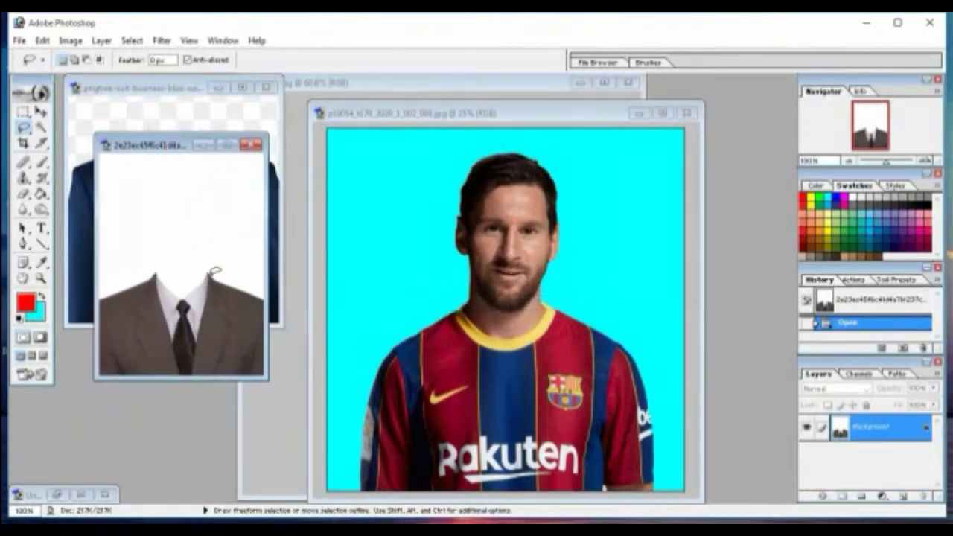
{"action": "left_click_drag", "start_coordinate": [266, 383], "coordinate": [498, 497]}
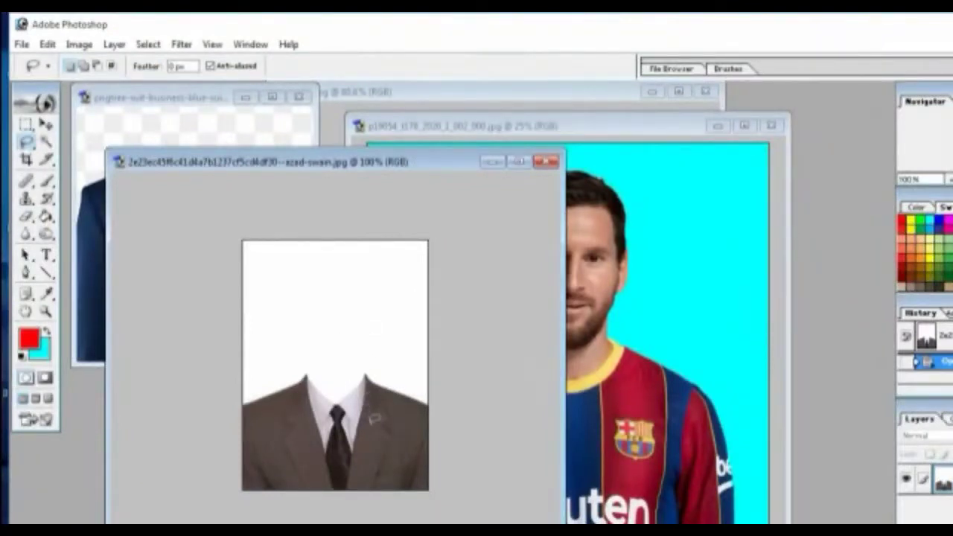
{"action": "left_click_drag", "start_coordinate": [334, 161], "coordinate": [334, 80]}
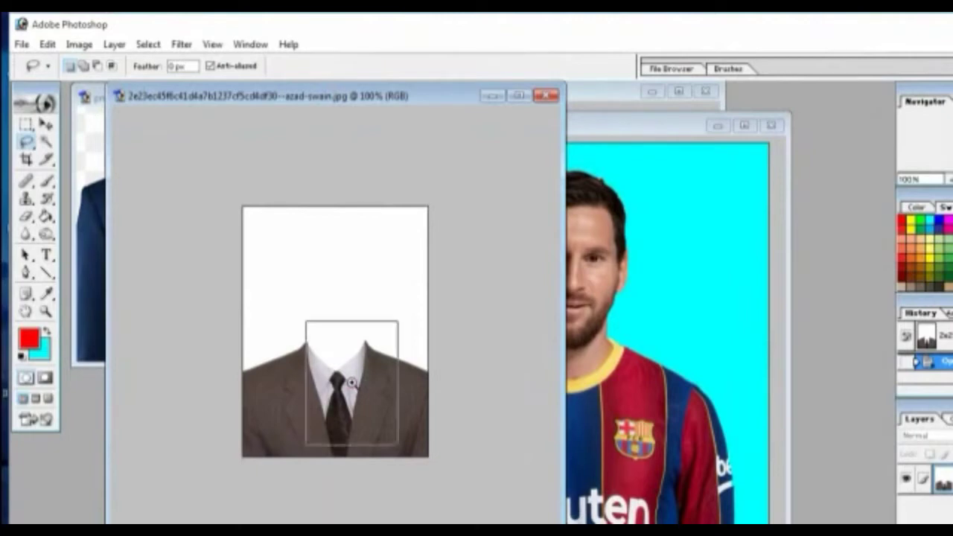
{"action": "key", "text": "ctrl+plus"}
Trace a Pen path from the left shoulder along the left collar to a sharp tie-knot corner.
{"action": "left_click", "coordinate": [26, 273]}
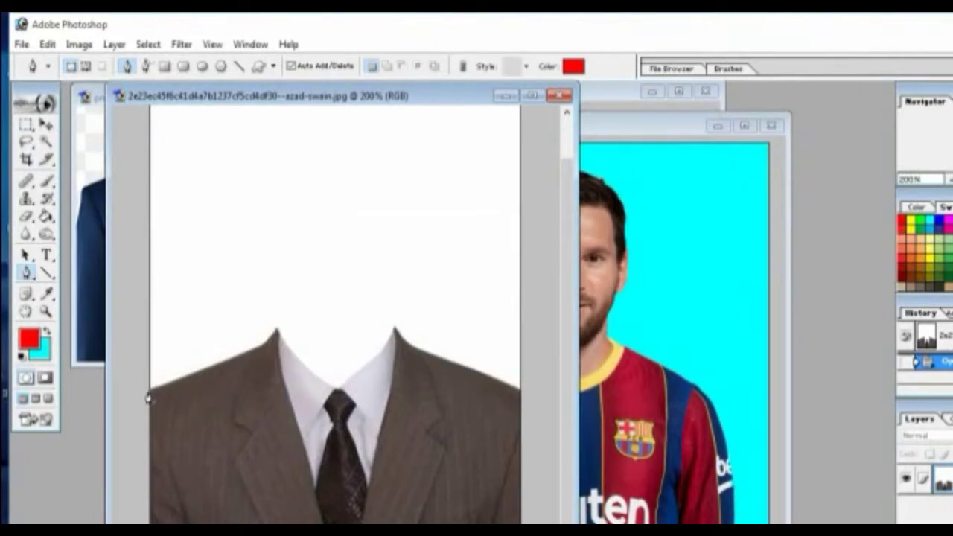
{"action": "left_click", "coordinate": [148, 392]}
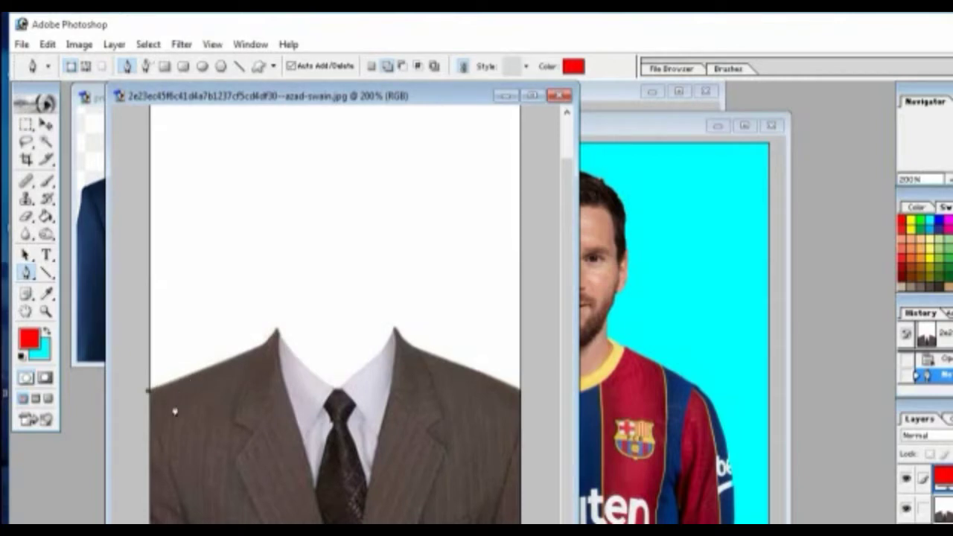
{"action": "left_click", "coordinate": [197, 375]}
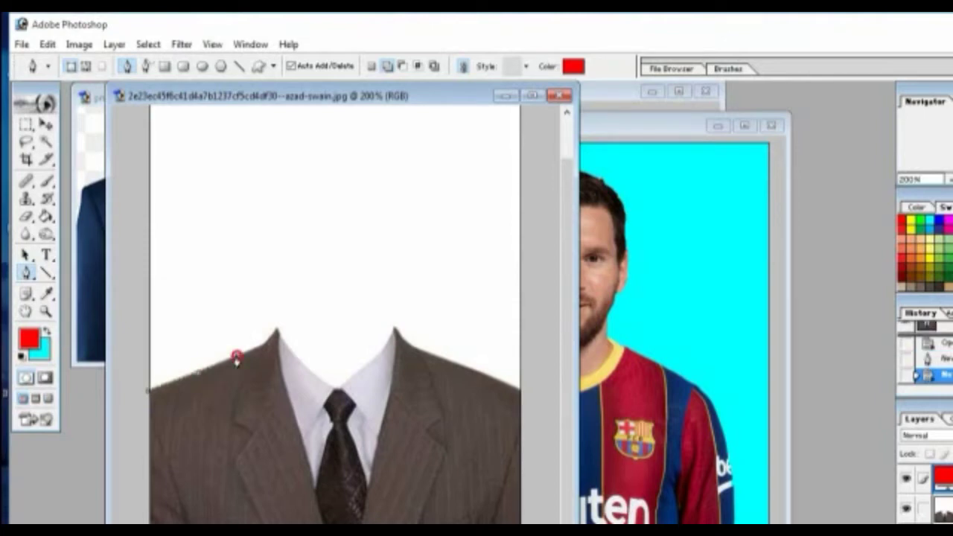
{"action": "left_click", "coordinate": [236, 358]}
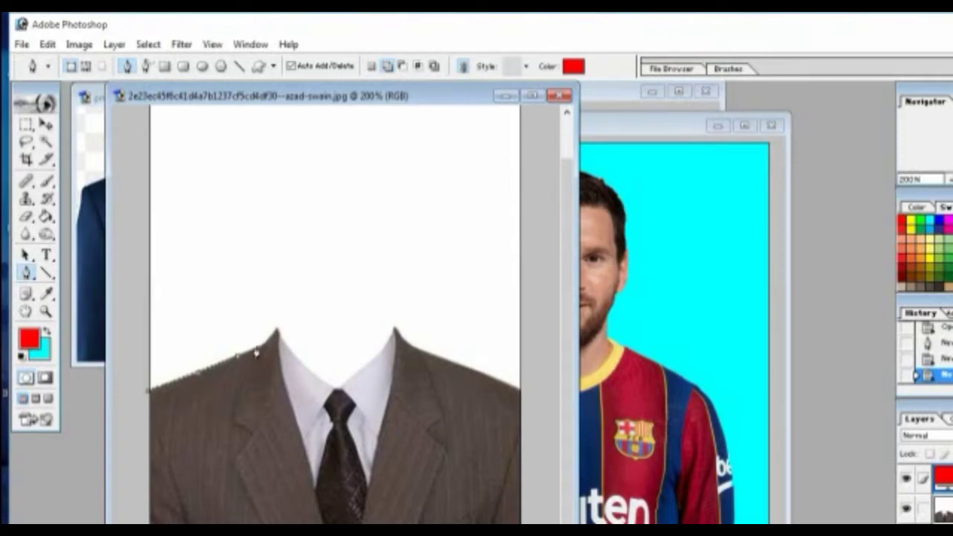
{"action": "left_click", "coordinate": [255, 352]}
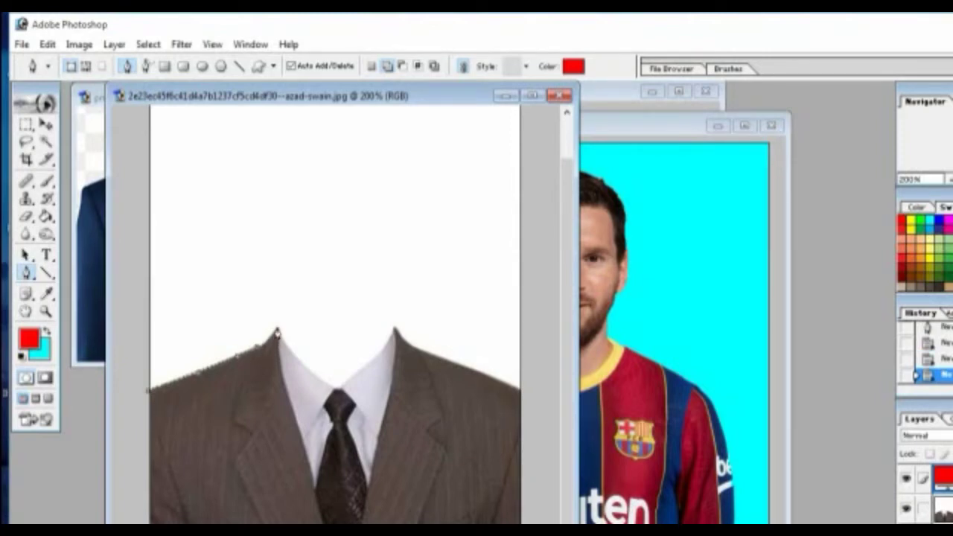
{"action": "left_click_drag", "start_coordinate": [276, 332], "coordinate": [283, 309]}
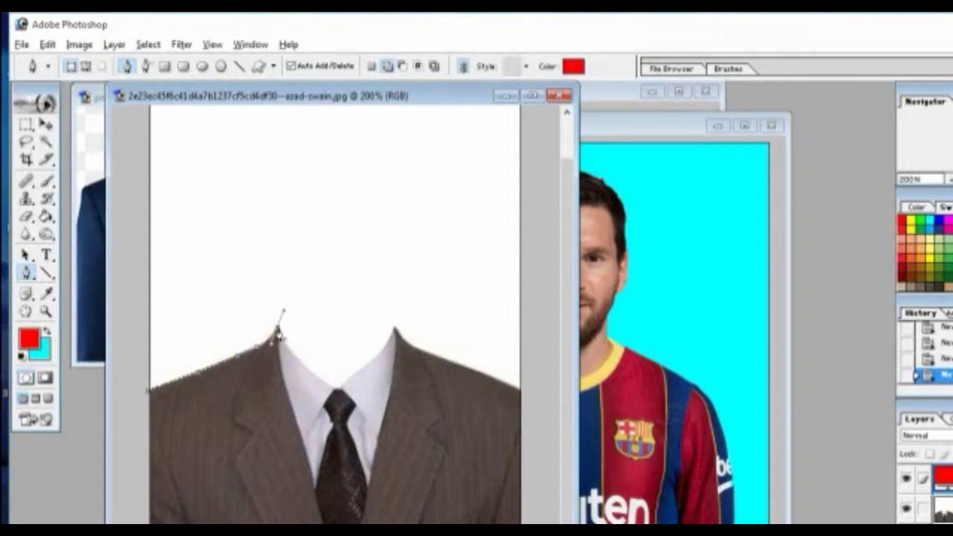
{"action": "left_click", "coordinate": [276, 332]}
{"action": "mouse_move", "coordinate": [309, 374]}
{"action": "left_mouse_down"}
{"action": "mouse_move", "coordinate": [318, 368]}
{"action": "mouse_move", "coordinate": [331, 385]}
{"action": "left_mouse_up"}
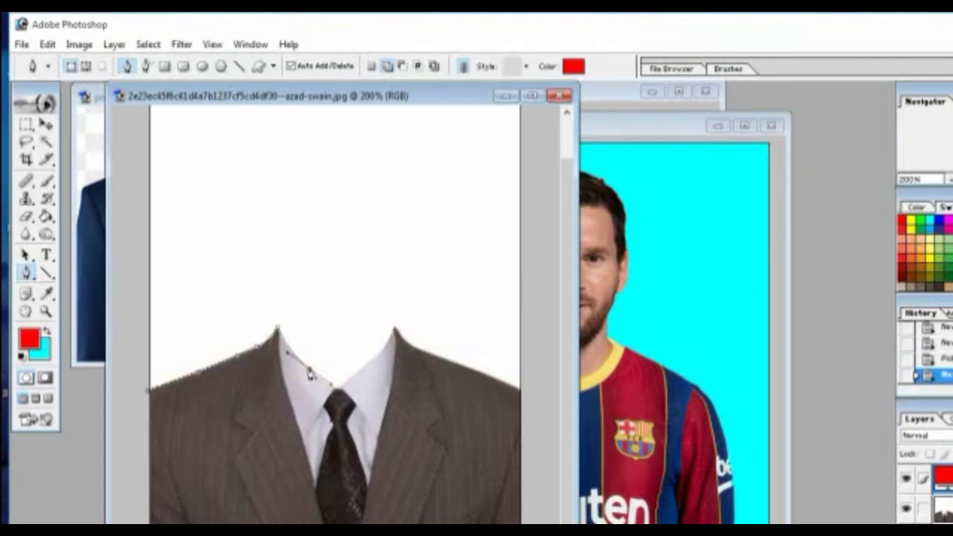
{"action": "left_click", "coordinate": [346, 385]}
{"action": "left_click", "coordinate": [328, 386]}
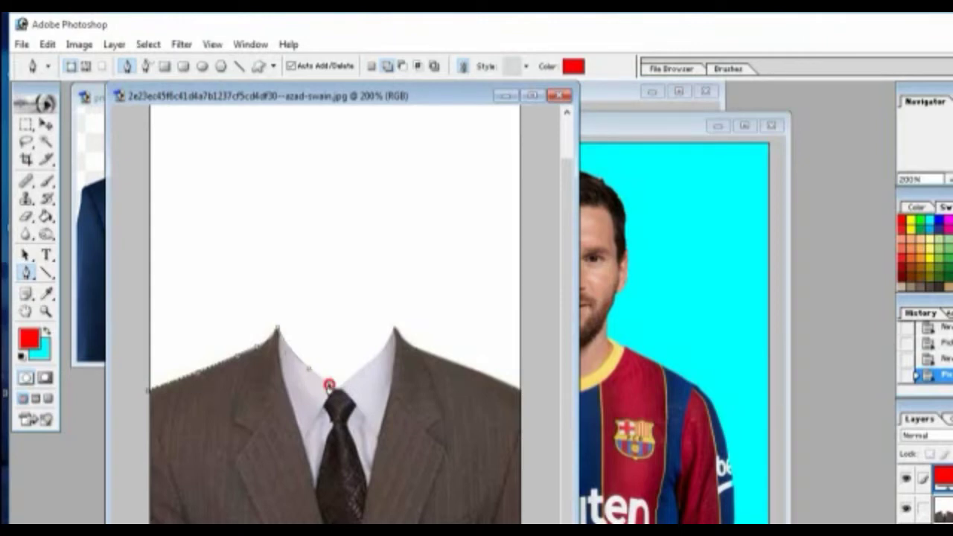
{"action": "key", "text": "alt"}
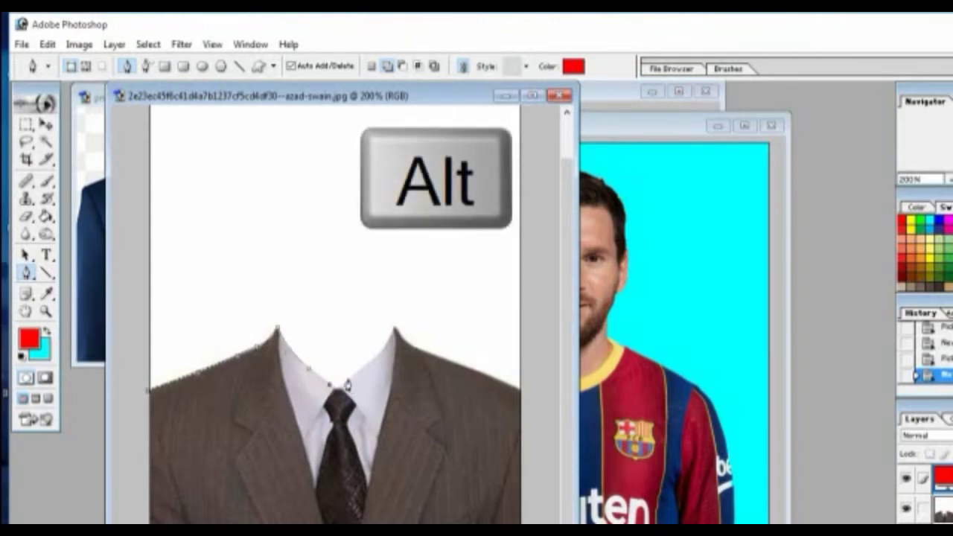
{"action": "left_click_drag", "start_coordinate": [347, 384], "coordinate": [356, 365]}
{"action": "left_click", "coordinate": [348, 383], "text": "alt"}
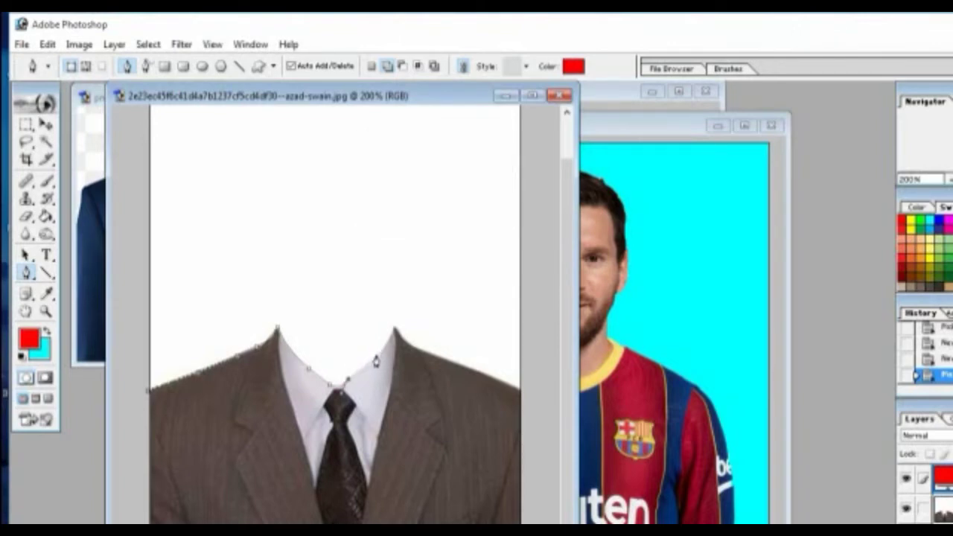
Continue the path up the right collar and along the right shoulder, then close it at the start.
{"action": "left_click", "coordinate": [376, 355]}
{"action": "left_click_drag", "start_coordinate": [395, 332], "coordinate": [399, 305]}
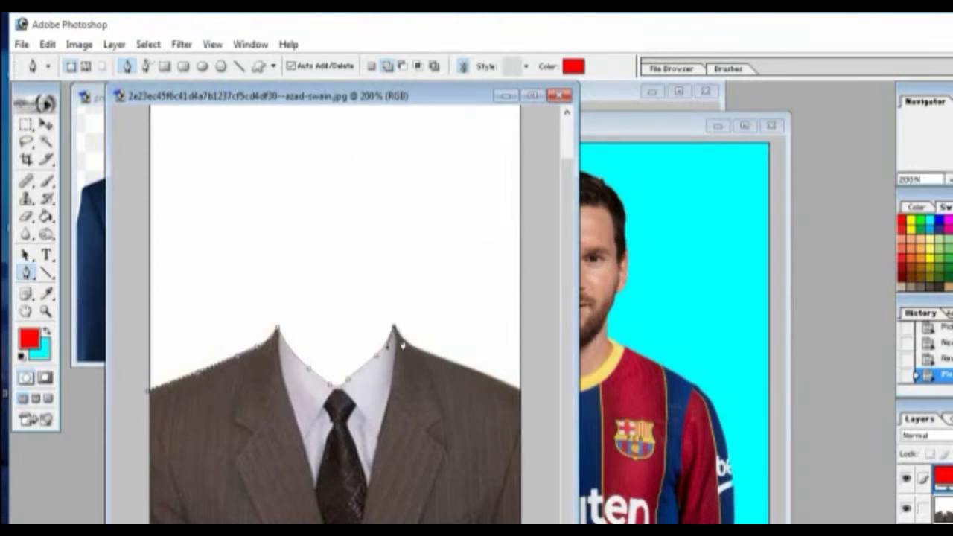
{"action": "left_click", "coordinate": [401, 341]}
{"action": "mouse_move", "coordinate": [440, 363]}
{"action": "left_mouse_down"}
{"action": "mouse_move", "coordinate": [476, 364]}
{"action": "mouse_move", "coordinate": [440, 362]}
{"action": "left_mouse_up"}
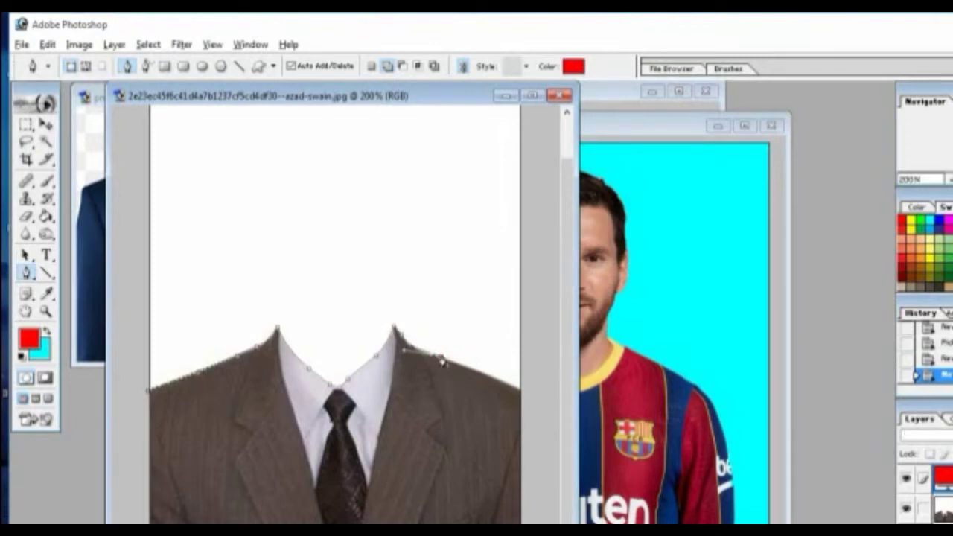
{"action": "left_click", "coordinate": [482, 377]}
{"action": "left_click", "coordinate": [509, 388]}
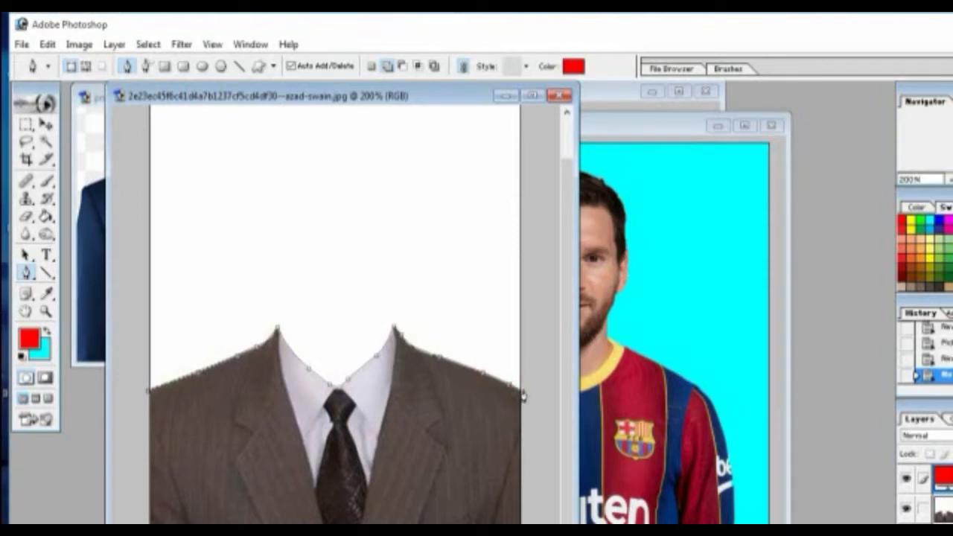
{"action": "left_click", "coordinate": [520, 391]}
{"action": "mouse_move", "coordinate": [365, 100]}
{"action": "left_mouse_down"}
{"action": "mouse_move", "coordinate": [368, 79]}
{"action": "mouse_move", "coordinate": [359, 86]}
{"action": "left_mouse_up"}
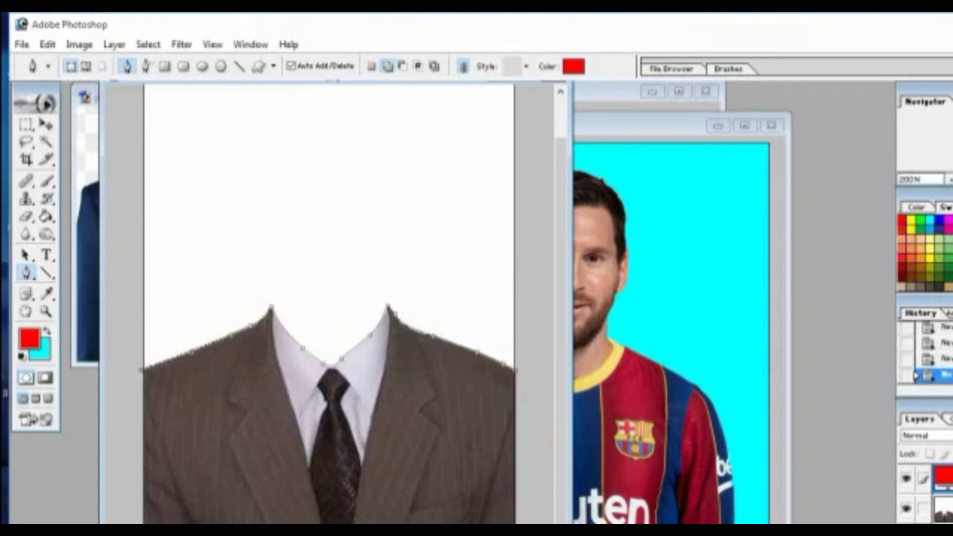
{"action": "left_click", "coordinate": [142, 376]}
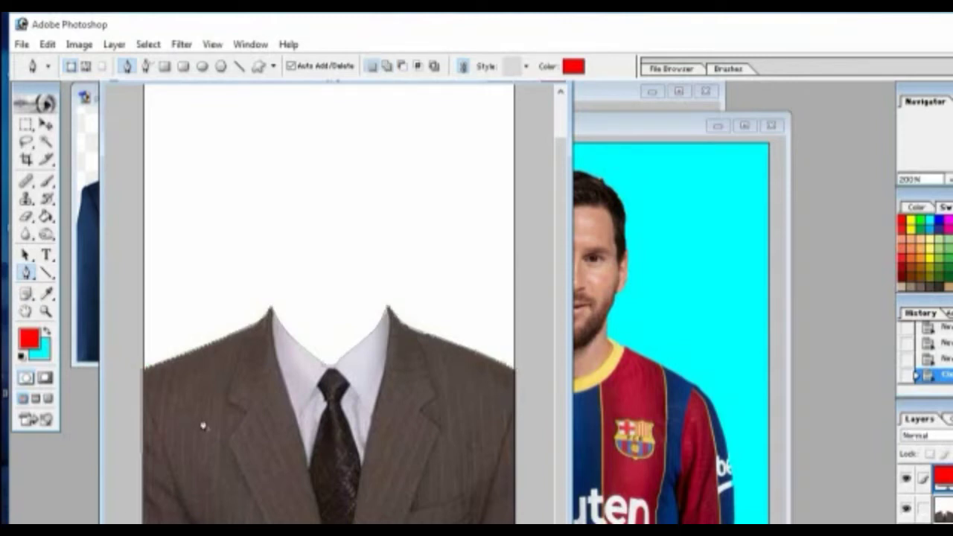
{"action": "left_click", "coordinate": [142, 389]}
{"action": "left_click", "coordinate": [141, 373]}
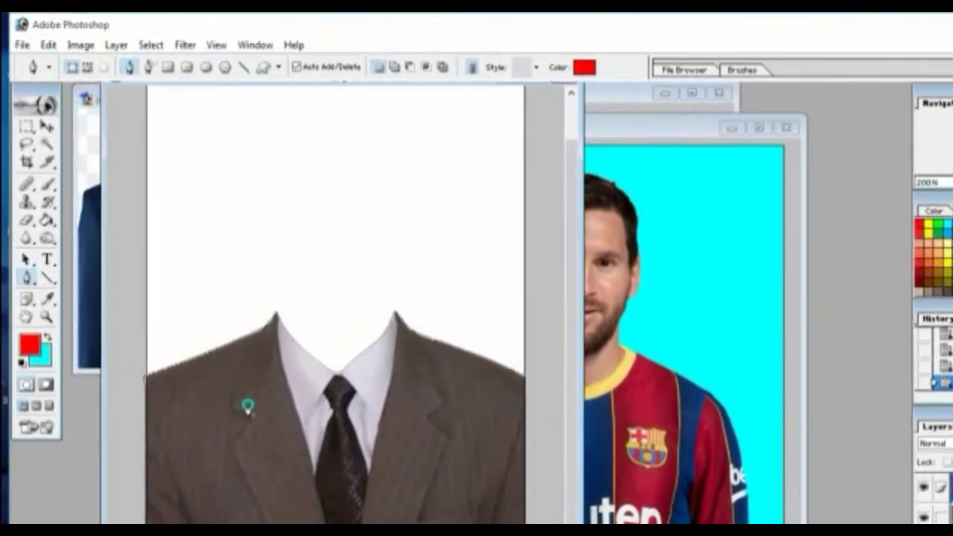
Convert the traced suit path into a selection.
{"action": "right_click", "coordinate": [249, 409]}
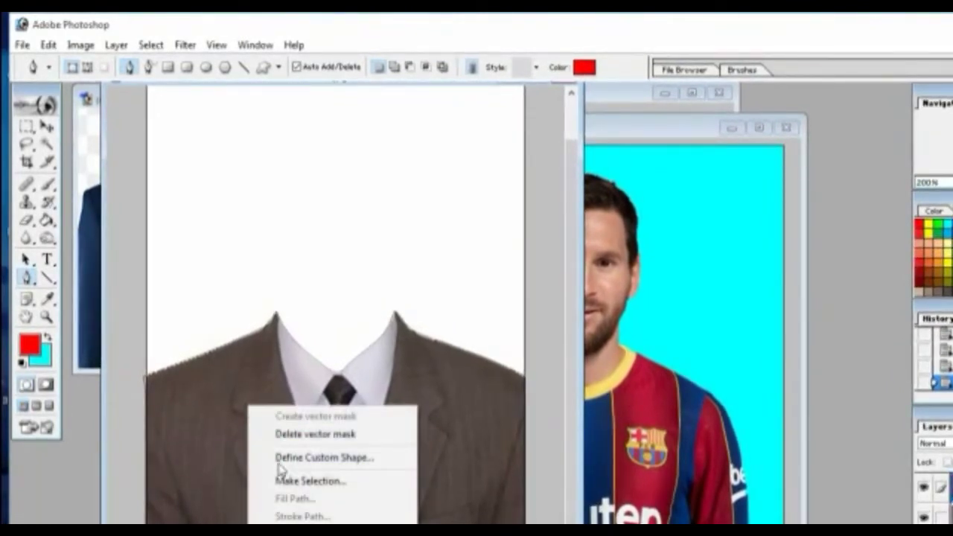
{"action": "left_click", "coordinate": [317, 482]}
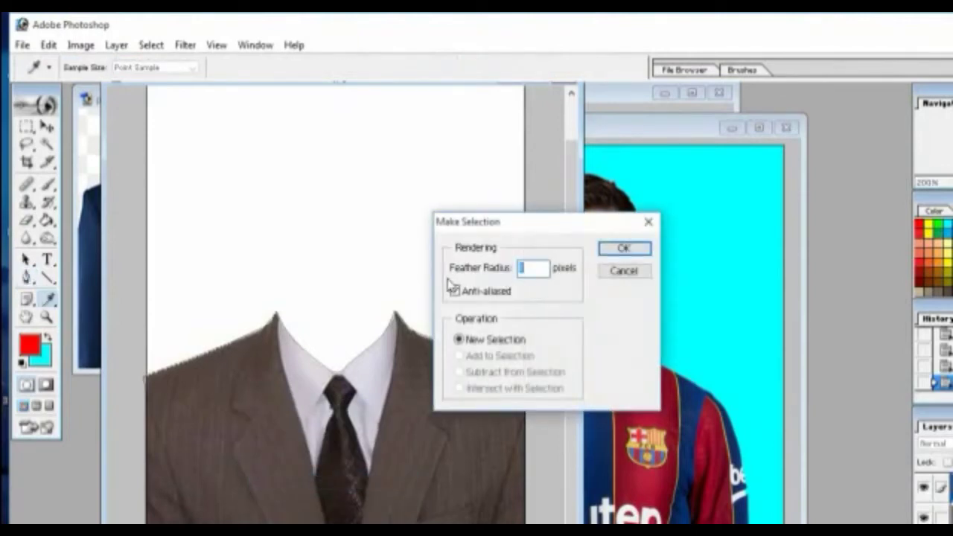
{"action": "left_click", "coordinate": [620, 250]}
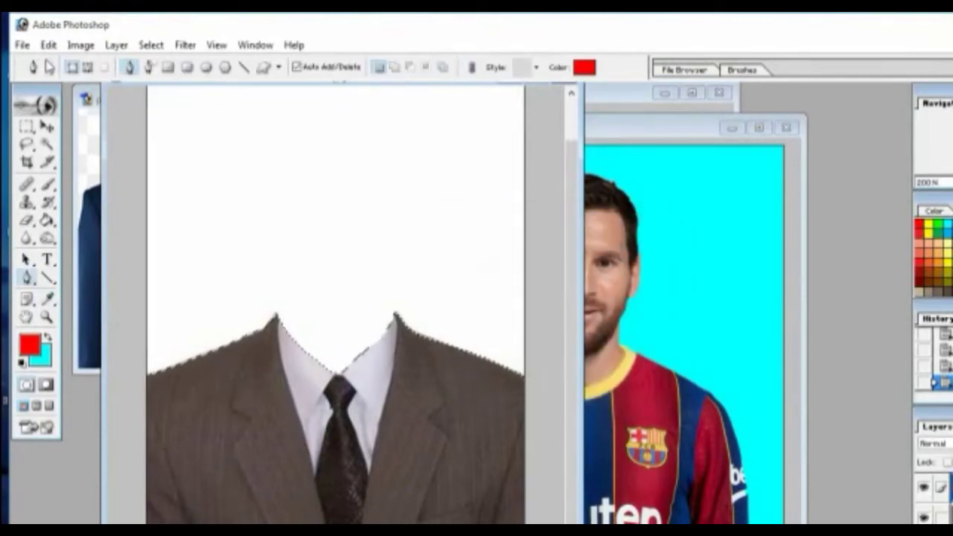
Copy Merged and paste the suit as Layer 1, then shift it up and right.
{"action": "left_click", "coordinate": [48, 44]}
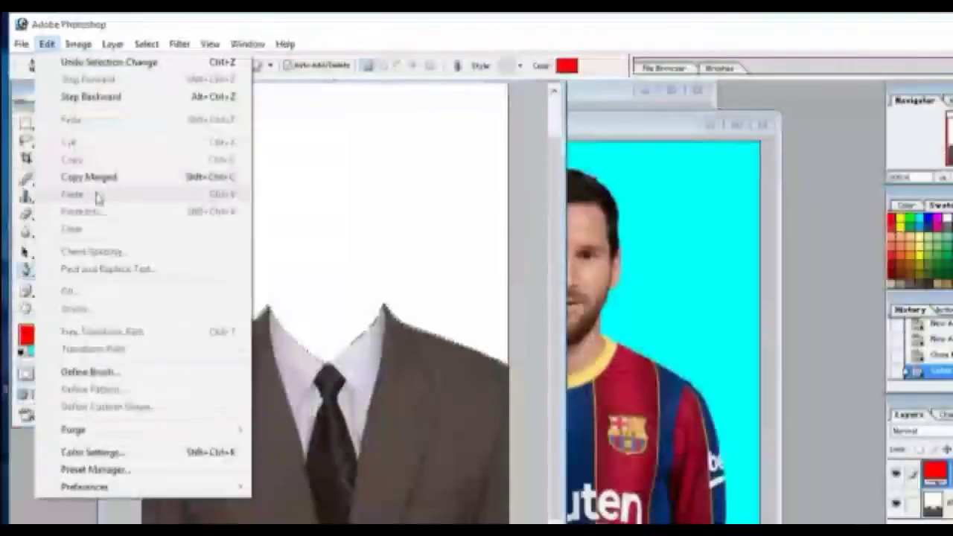
{"action": "left_click", "coordinate": [91, 183]}
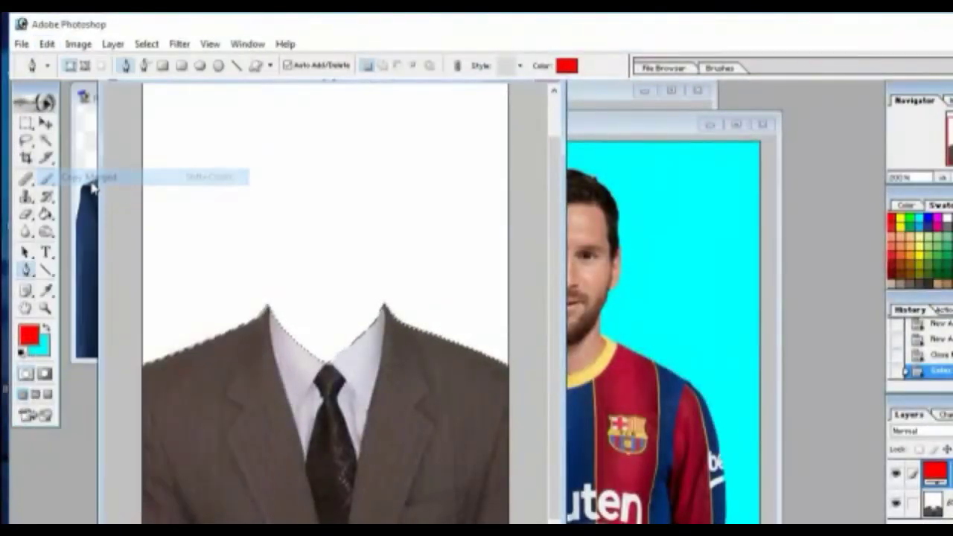
{"action": "left_click", "coordinate": [47, 44]}
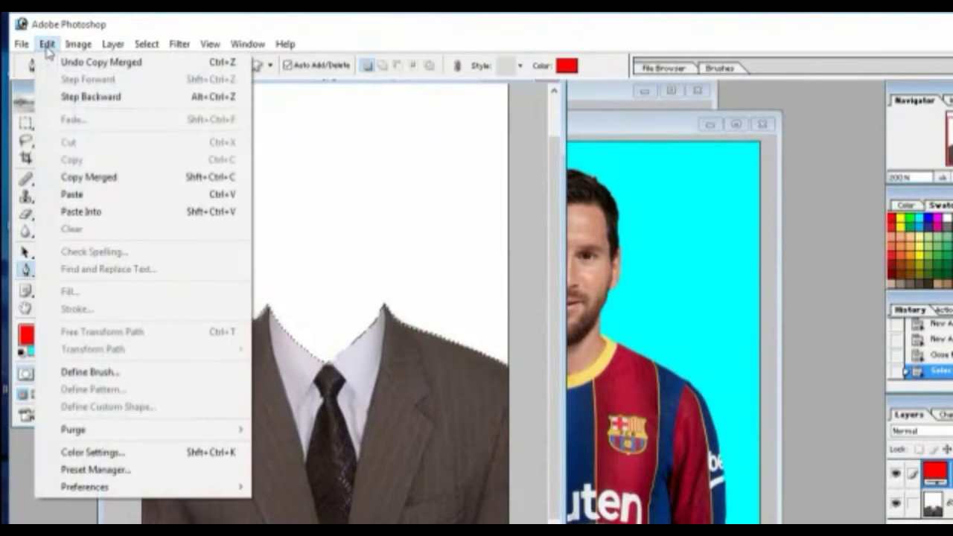
{"action": "left_click", "coordinate": [74, 195]}
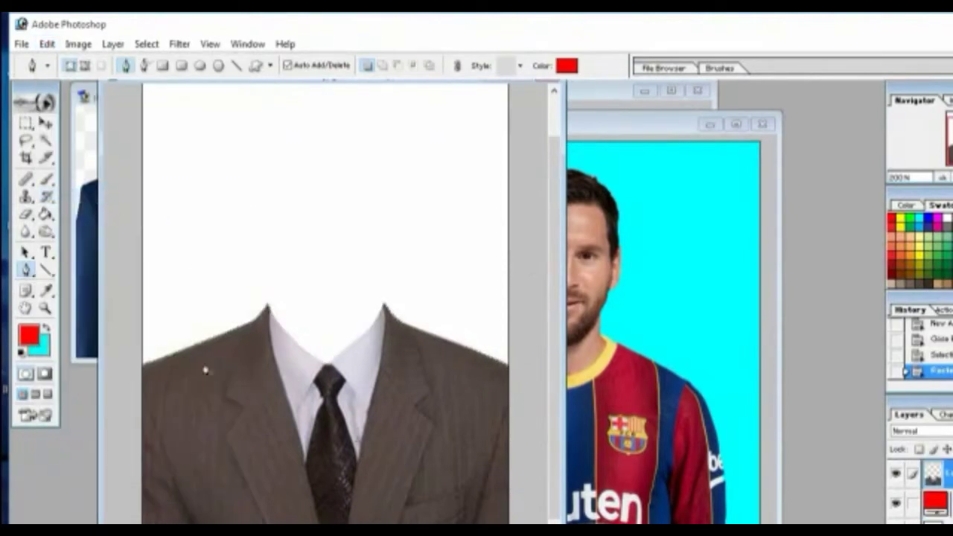
{"action": "left_click", "coordinate": [45, 122]}
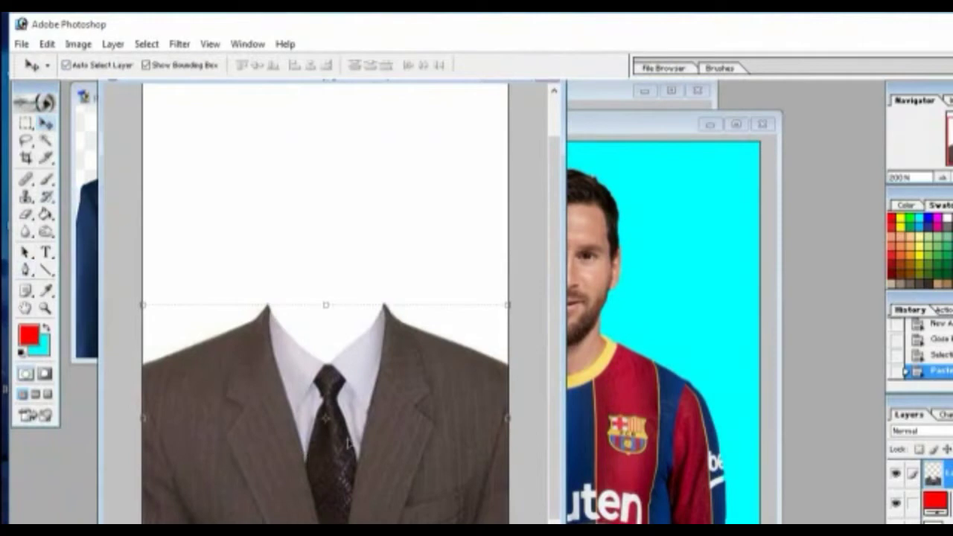
{"action": "mouse_move", "coordinate": [404, 459]}
{"action": "left_mouse_down"}
{"action": "mouse_move", "coordinate": [456, 397]}
{"action": "mouse_move", "coordinate": [296, 315]}
{"action": "mouse_move", "coordinate": [354, 417]}
{"action": "mouse_move", "coordinate": [365, 419]}
{"action": "left_mouse_up"}
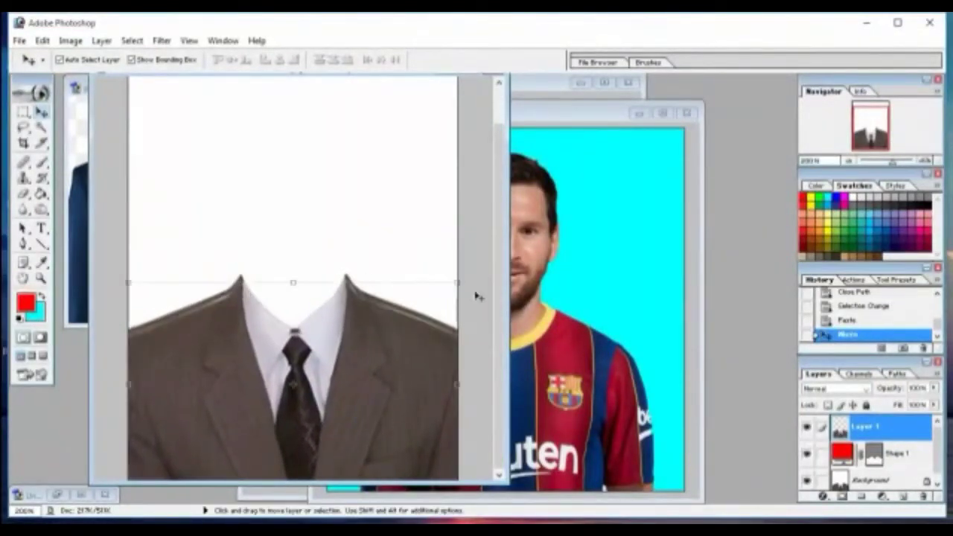
Drag the suit layer into the Messi photo, enlarge it over his chest and nudge it left.
{"action": "left_click", "coordinate": [581, 370]}
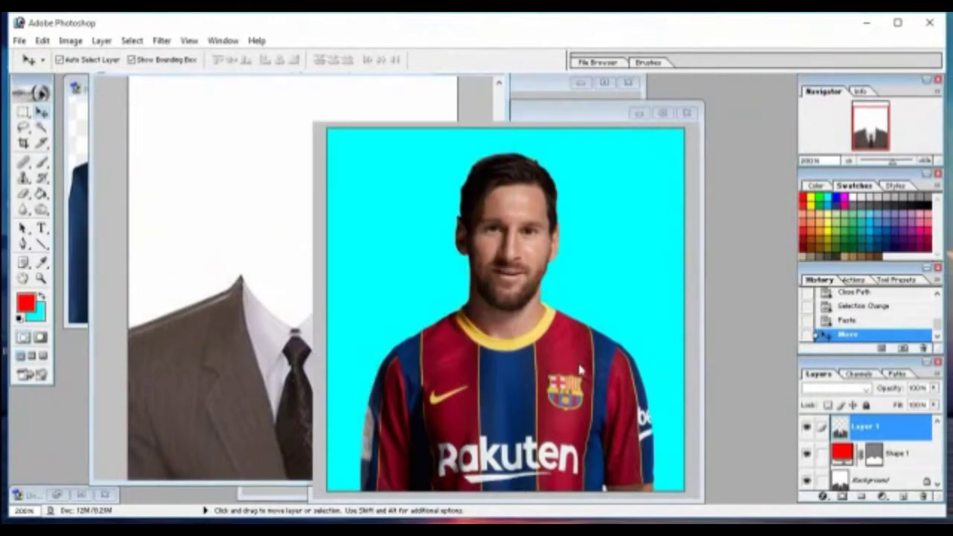
{"action": "left_click", "coordinate": [290, 418]}
{"action": "mouse_move", "coordinate": [236, 372]}
{"action": "left_mouse_down"}
{"action": "mouse_move", "coordinate": [602, 380]}
{"action": "mouse_move", "coordinate": [382, 327]}
{"action": "left_mouse_up"}
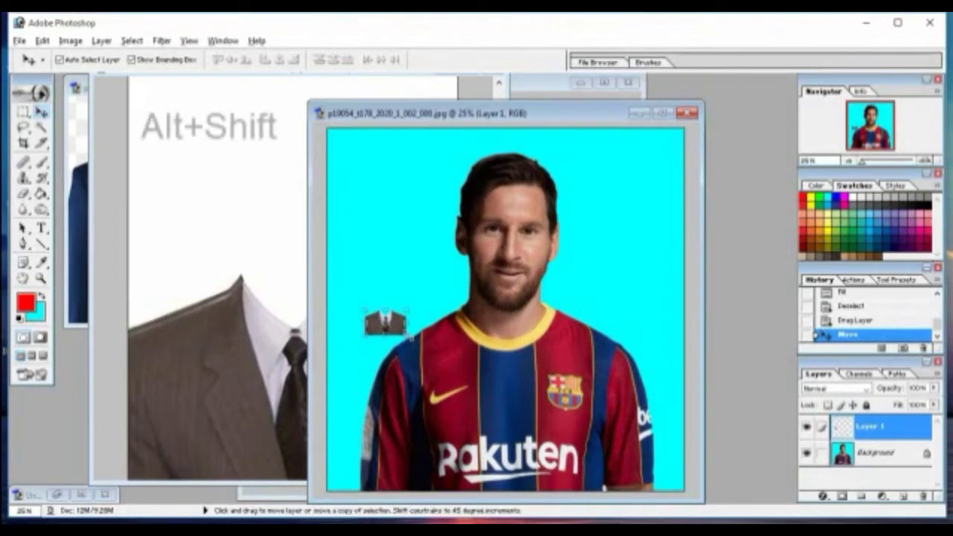
{"action": "key", "text": "ctrl+t"}
{"action": "left_click_drag", "start_coordinate": [408, 336], "coordinate": [542, 418]}
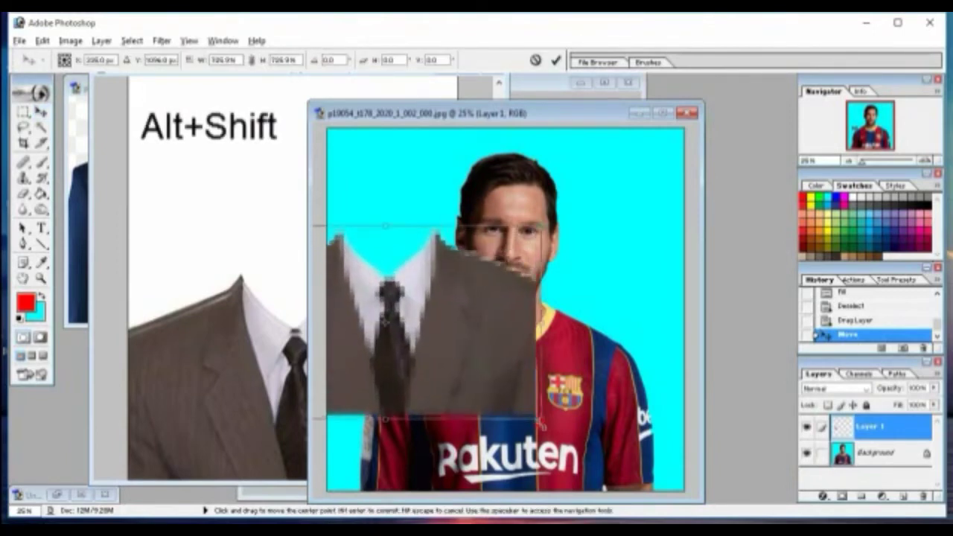
{"action": "key", "text": "Return"}
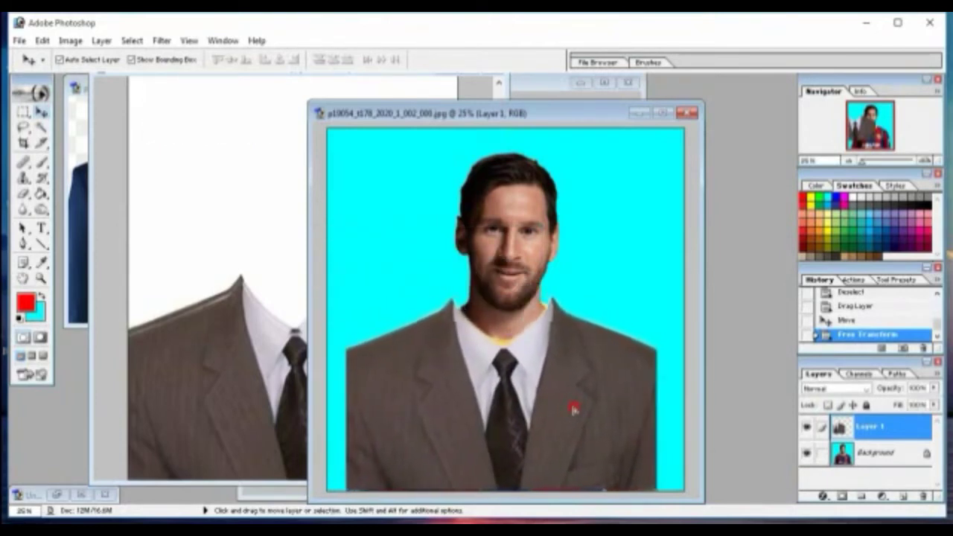
{"action": "left_click_drag", "start_coordinate": [583, 406], "coordinate": [572, 392]}
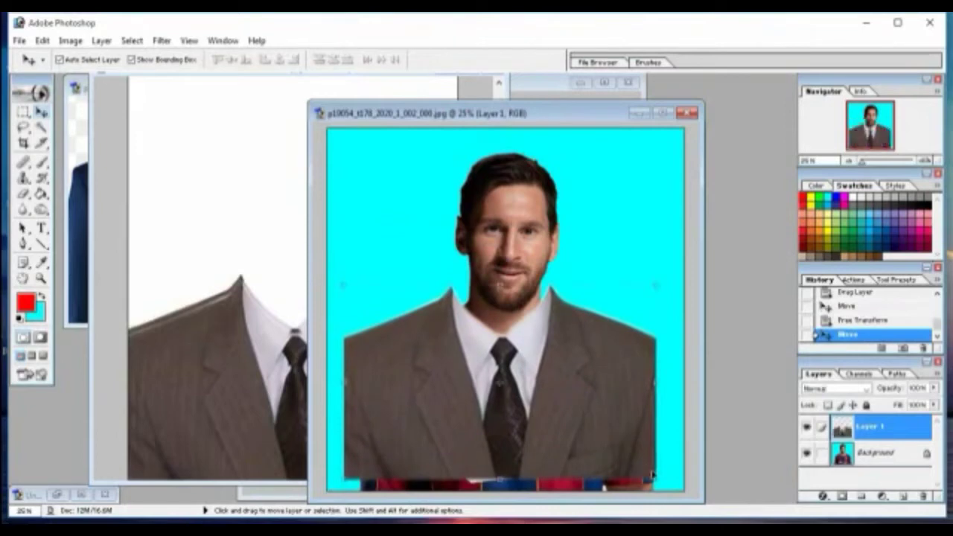
Scale the suit down under Messi's chin and narrow it to 76.2% width.
{"action": "key", "text": "ctrl+t"}
{"action": "left_click_drag", "start_coordinate": [655, 482], "coordinate": [612, 456]}
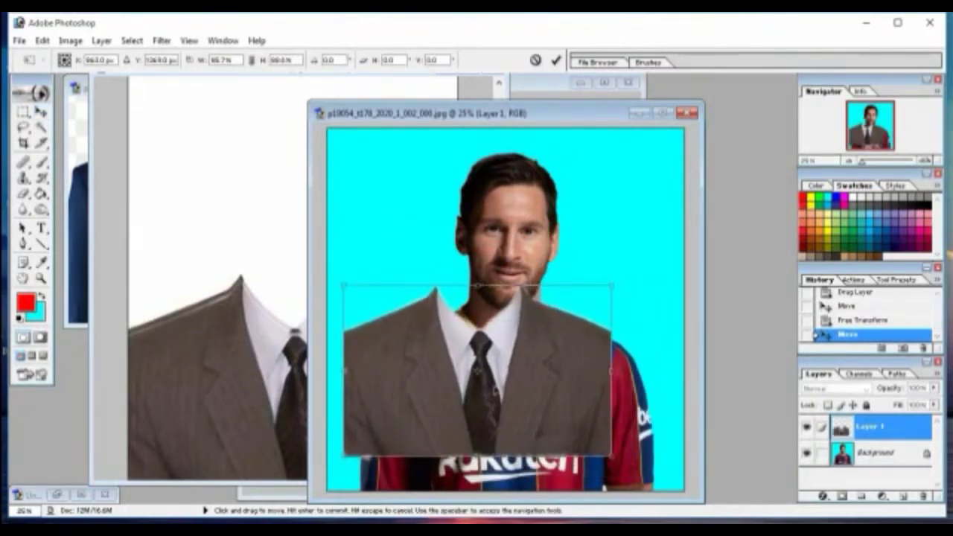
{"action": "mouse_move", "coordinate": [493, 387]}
{"action": "left_mouse_down"}
{"action": "mouse_move", "coordinate": [528, 398]}
{"action": "mouse_move", "coordinate": [519, 399]}
{"action": "left_mouse_up"}
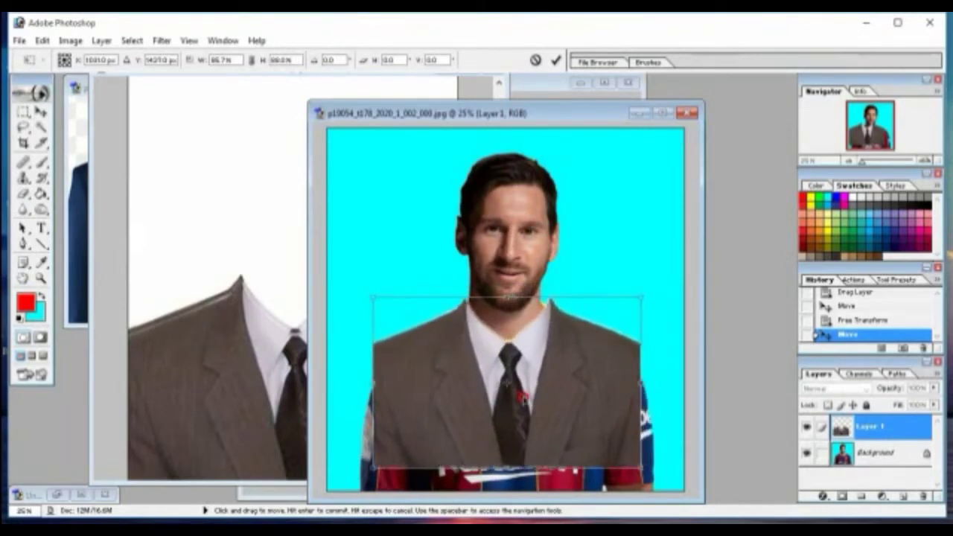
{"action": "left_click_drag", "start_coordinate": [642, 384], "coordinate": [633, 383]}
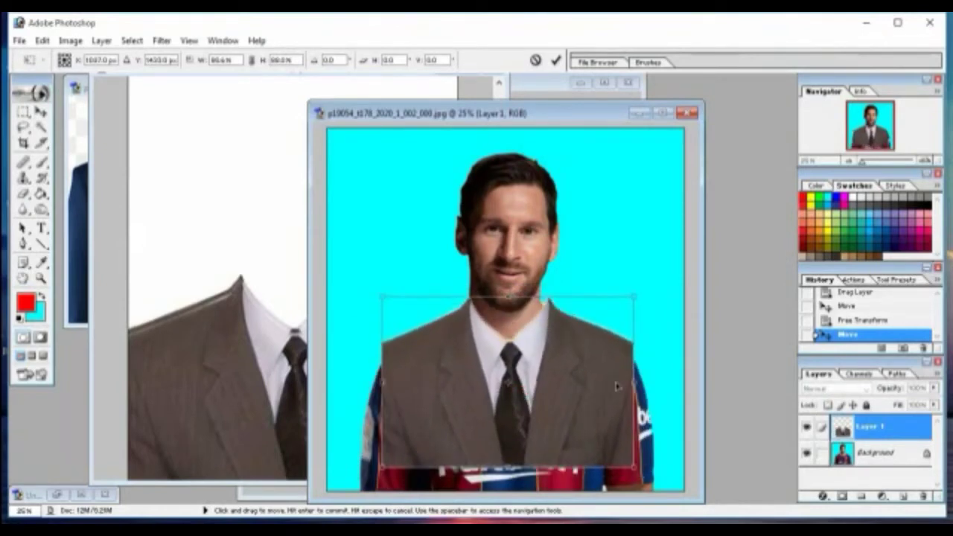
{"action": "left_click_drag", "start_coordinate": [632, 384], "coordinate": [622, 383]}
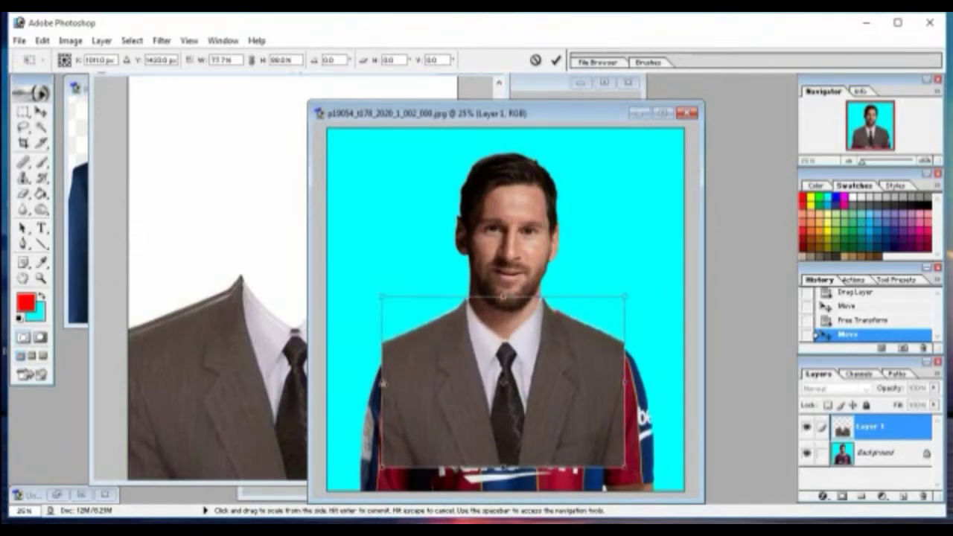
{"action": "left_click_drag", "start_coordinate": [384, 383], "coordinate": [385, 384]}
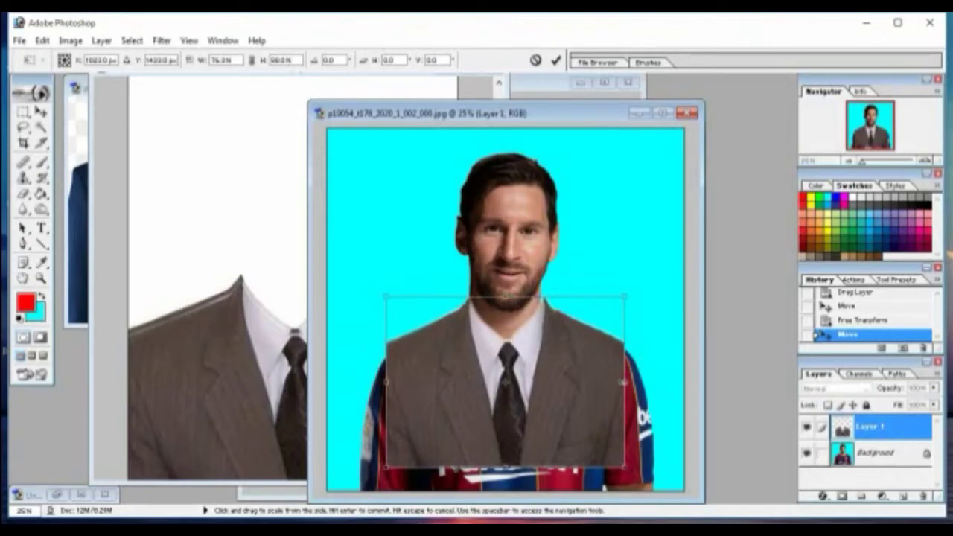
{"action": "left_click_drag", "start_coordinate": [624, 382], "coordinate": [620, 383]}
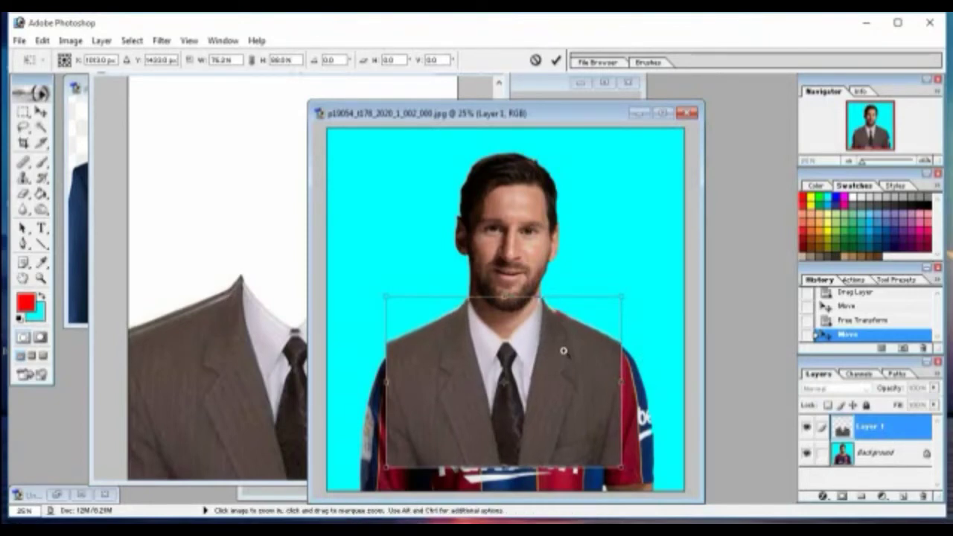
Narrow the suit to 74.2% width, centre its collar under Messi's chin, and commit the transform.
{"action": "left_click", "coordinate": [561, 356], "text": "ctrl"}
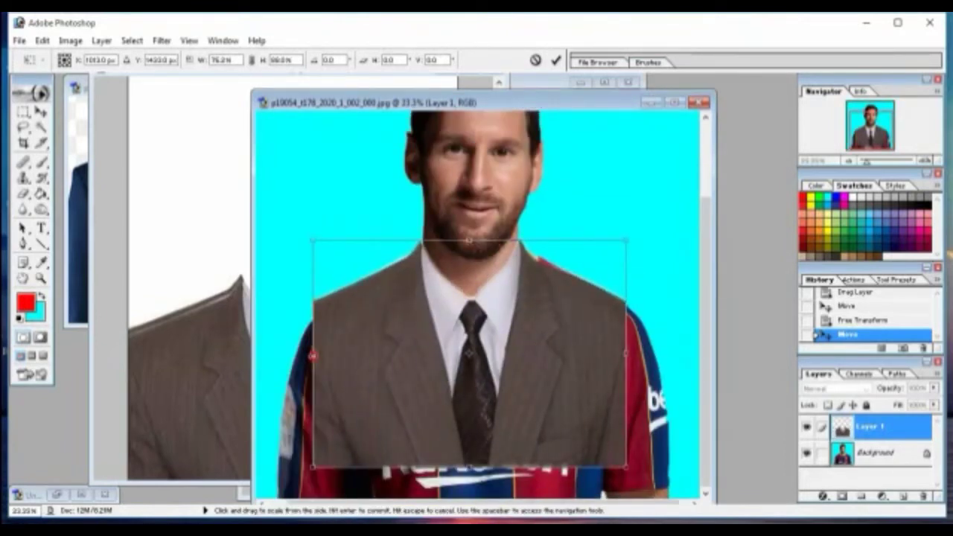
{"action": "left_click_drag", "start_coordinate": [314, 356], "coordinate": [316, 355]}
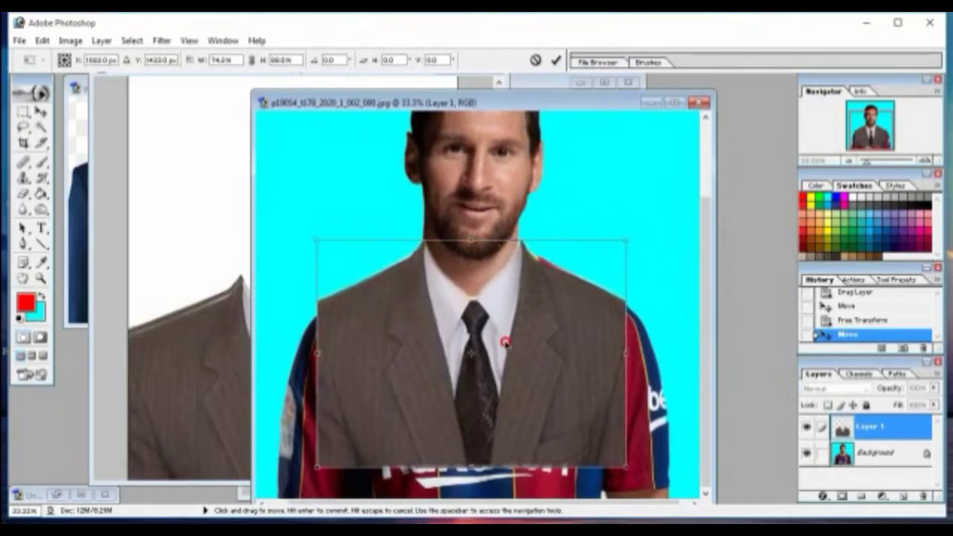
{"action": "left_click_drag", "start_coordinate": [504, 343], "coordinate": [511, 343]}
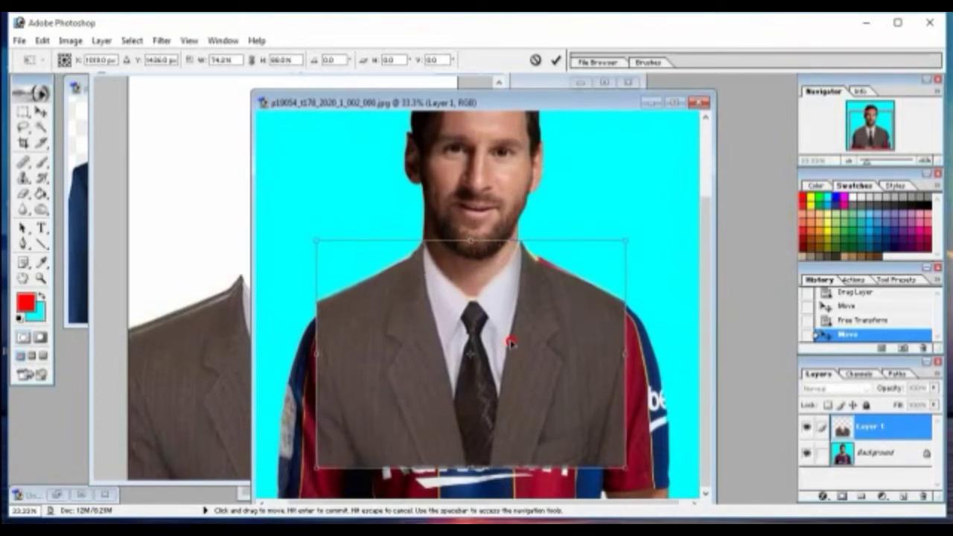
{"action": "left_click_drag", "start_coordinate": [511, 343], "coordinate": [509, 343]}
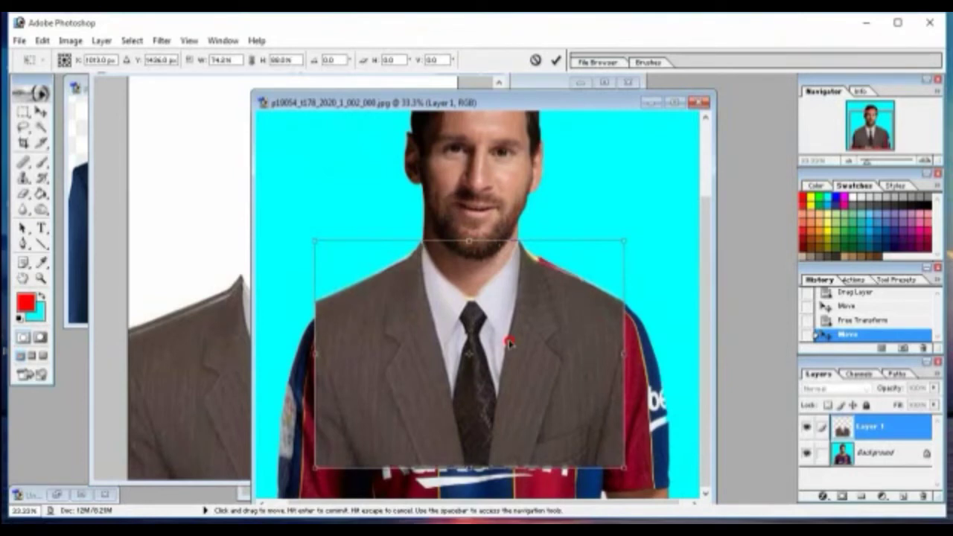
{"action": "double_click", "coordinate": [472, 384]}
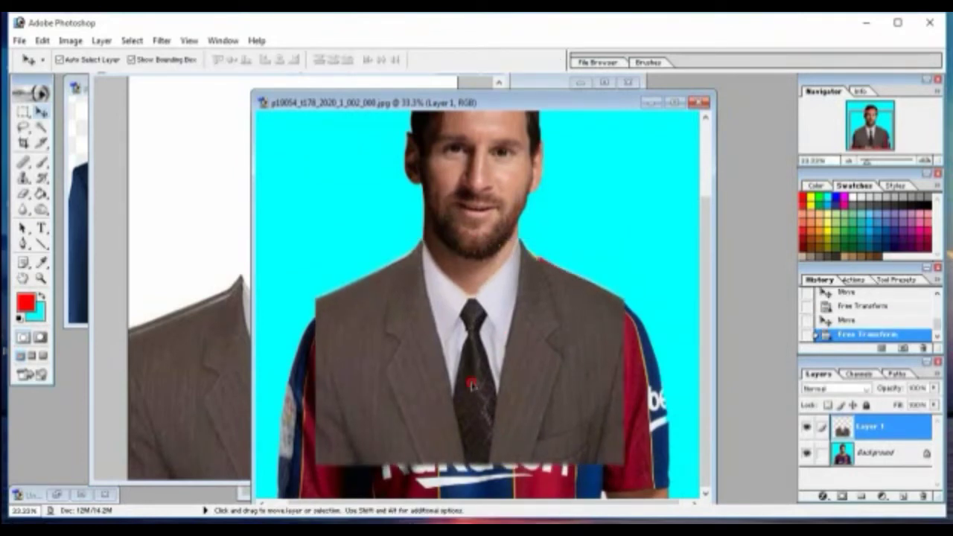
{"action": "left_click_drag", "start_coordinate": [471, 385], "coordinate": [474, 386]}
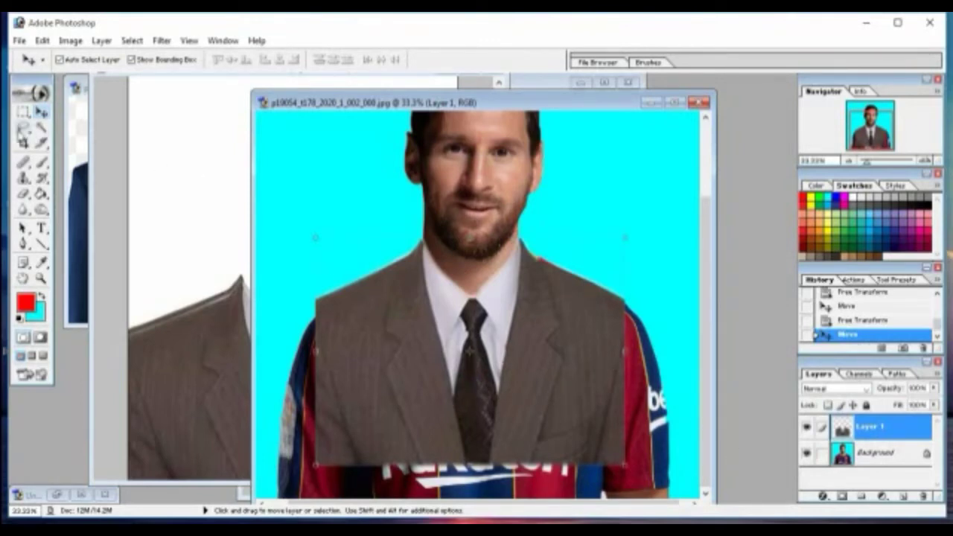
Crop Messi's photo to a 1.5 × 2 in, 300 ppi portrait framing his head and suit.
{"action": "left_click", "coordinate": [24, 143]}
{"action": "key", "text": "ctrl+minus"}
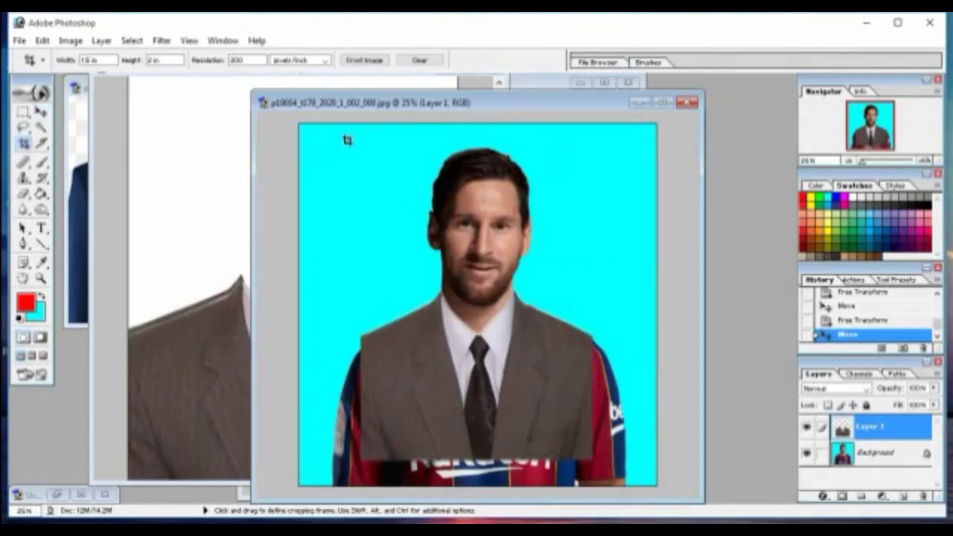
{"action": "mouse_move", "coordinate": [347, 140]}
{"action": "left_mouse_down"}
{"action": "mouse_move", "coordinate": [516, 345]}
{"action": "mouse_move", "coordinate": [682, 475]}
{"action": "mouse_move", "coordinate": [679, 488]}
{"action": "left_mouse_up"}
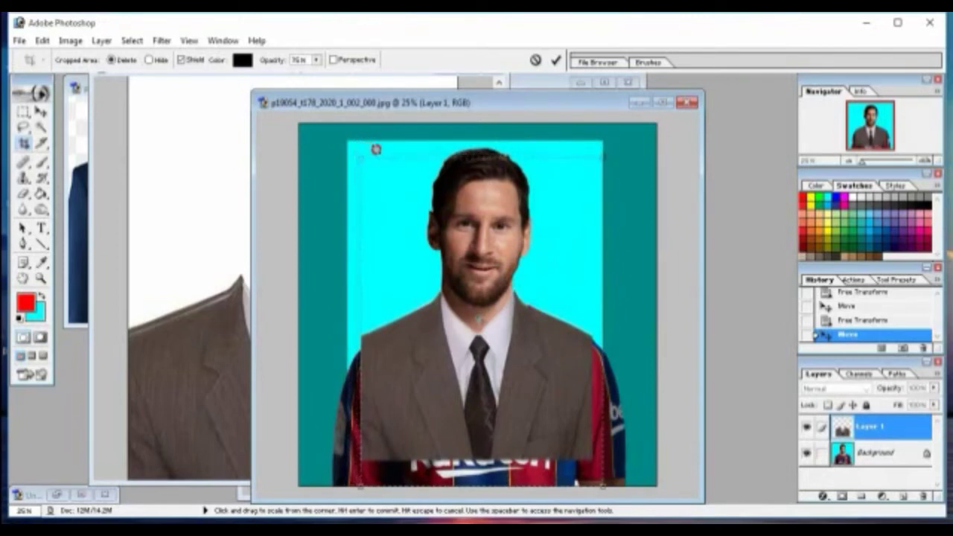
{"action": "left_click_drag", "start_coordinate": [371, 149], "coordinate": [362, 159]}
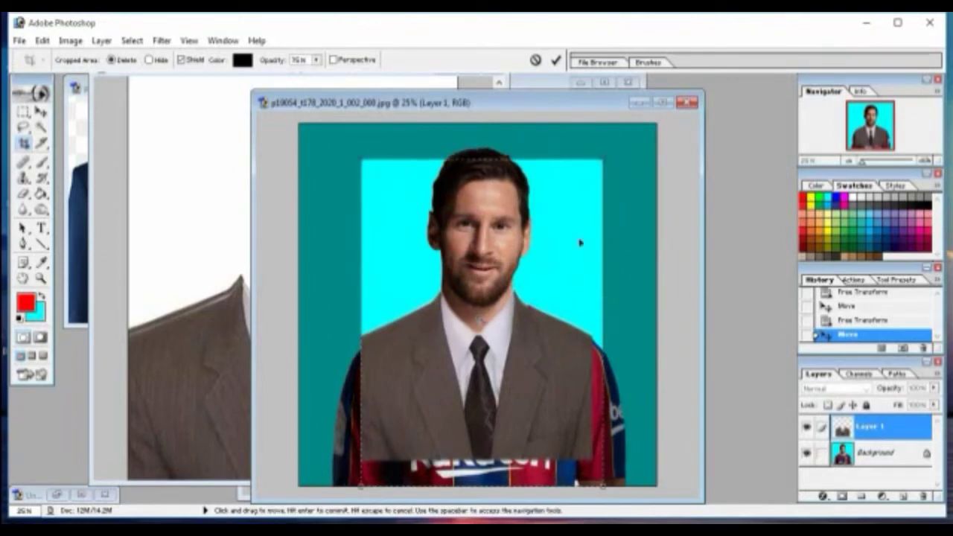
{"action": "left_click_drag", "start_coordinate": [605, 160], "coordinate": [593, 170]}
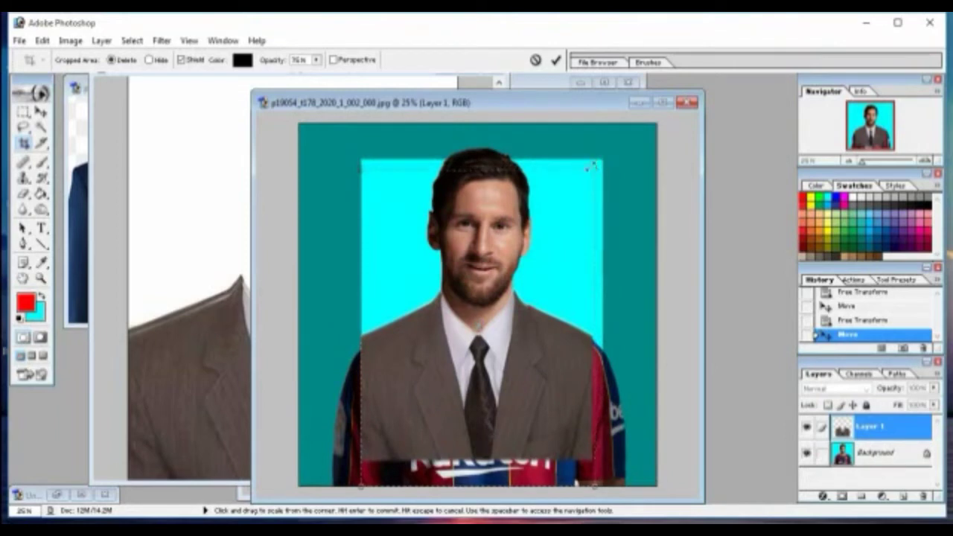
{"action": "left_click_drag", "start_coordinate": [509, 312], "coordinate": [511, 296]}
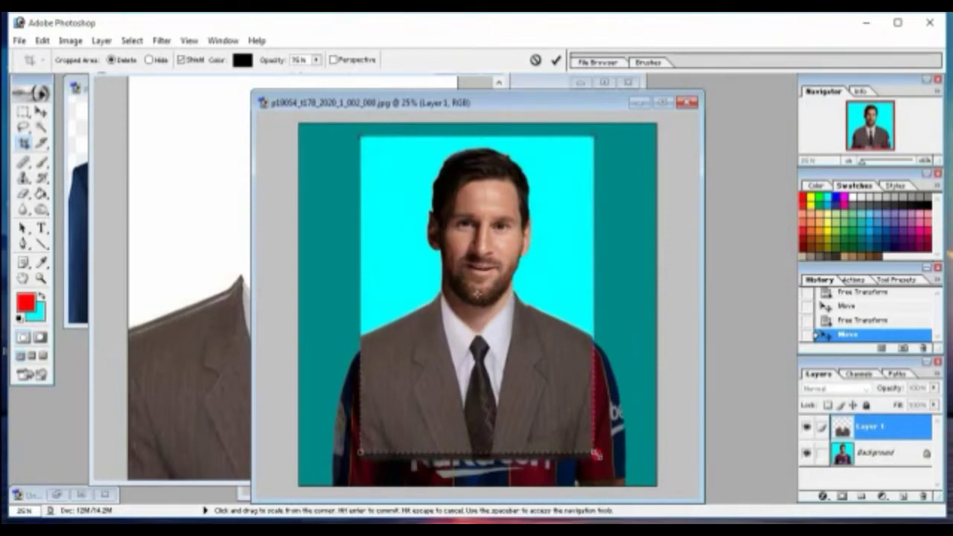
{"action": "left_click_drag", "start_coordinate": [597, 454], "coordinate": [591, 449]}
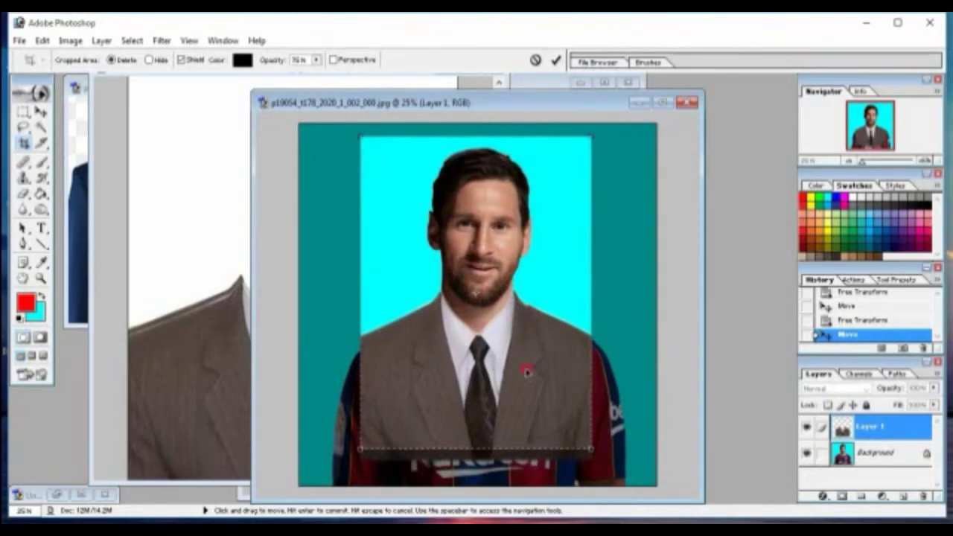
{"action": "left_click_drag", "start_coordinate": [526, 372], "coordinate": [531, 372]}
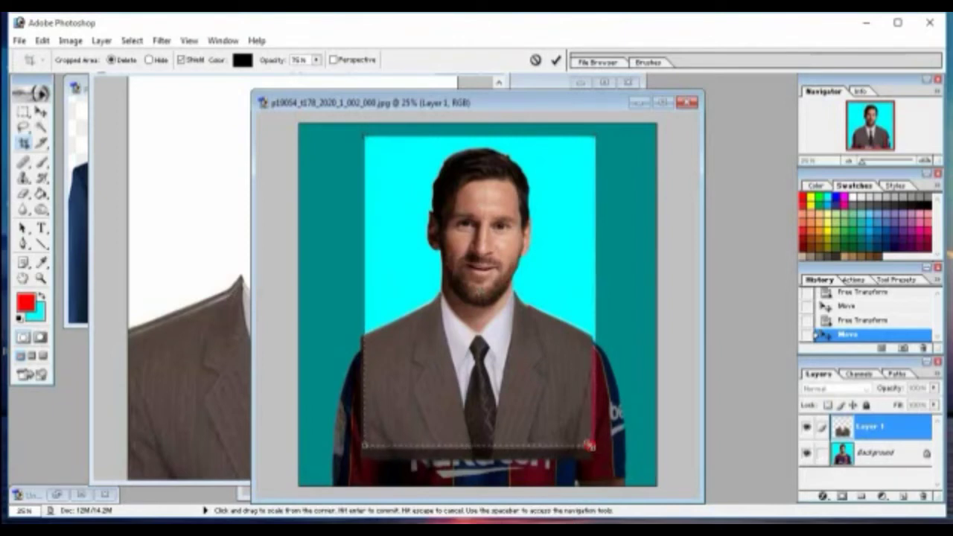
{"action": "left_click_drag", "start_coordinate": [586, 443], "coordinate": [582, 442]}
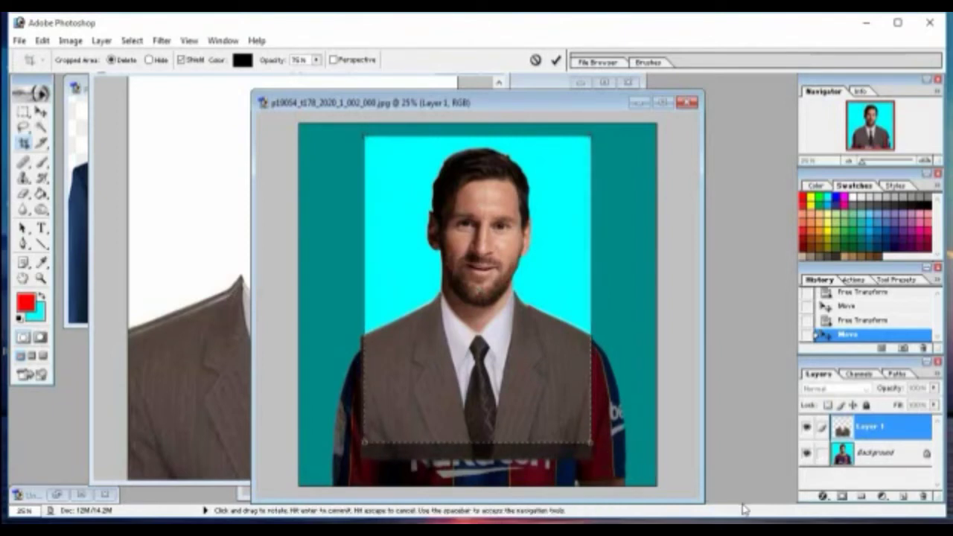
{"action": "key", "text": "Return"}
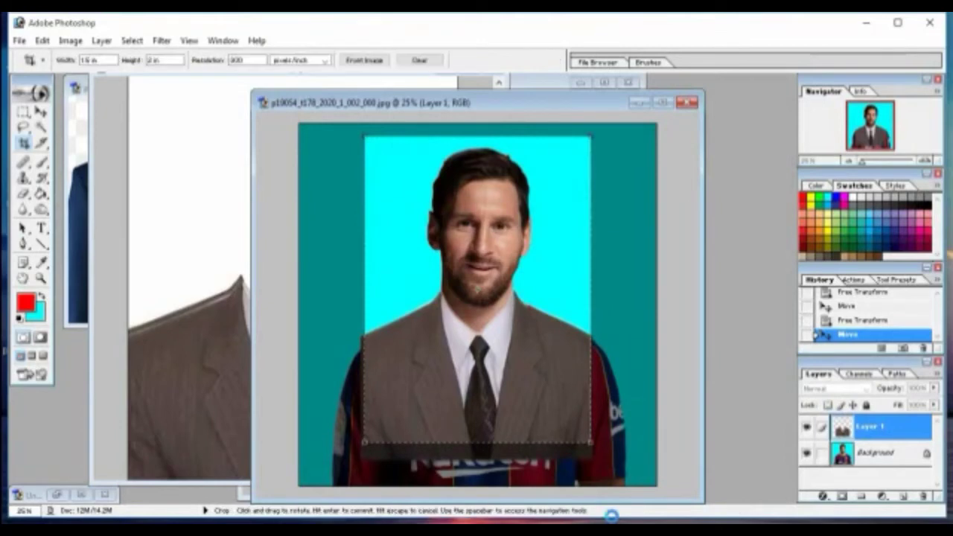
Zoom in on the cropped portrait to full size.
{"action": "left_click", "coordinate": [558, 340]}
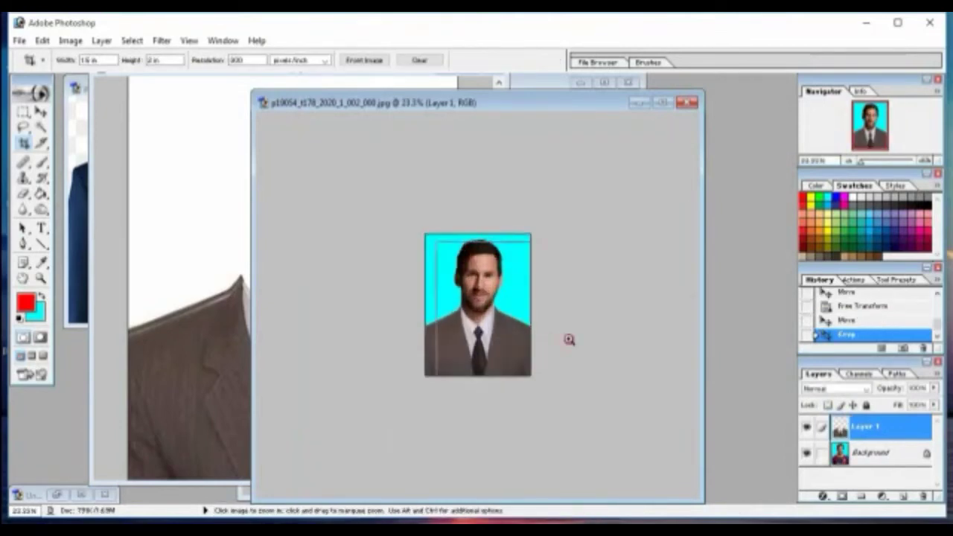
{"action": "left_click", "coordinate": [595, 345]}
{"action": "left_click", "coordinate": [624, 351]}
{"action": "left_click", "coordinate": [625, 352]}
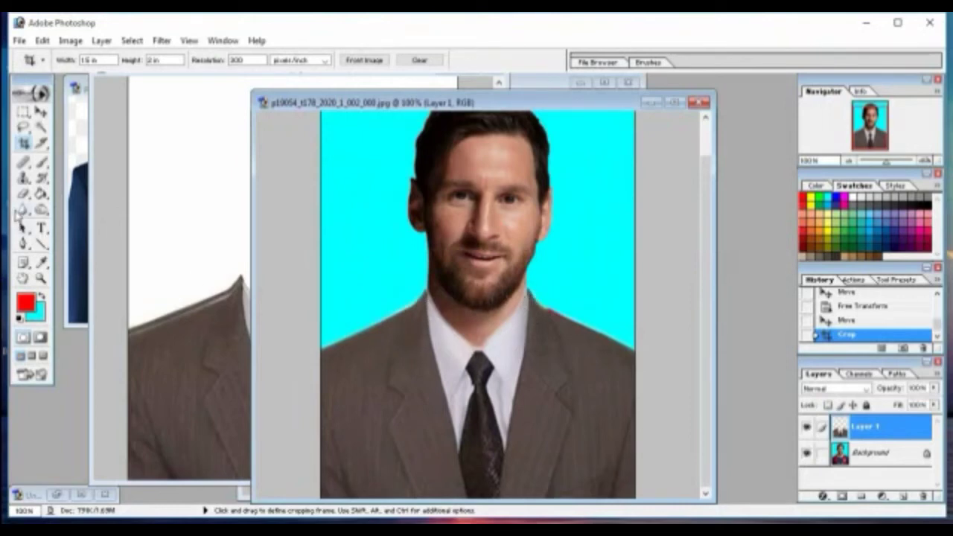
Blur the jaw and neck edges where Messi meets the suit using a smaller brush.
{"action": "left_click", "coordinate": [24, 209]}
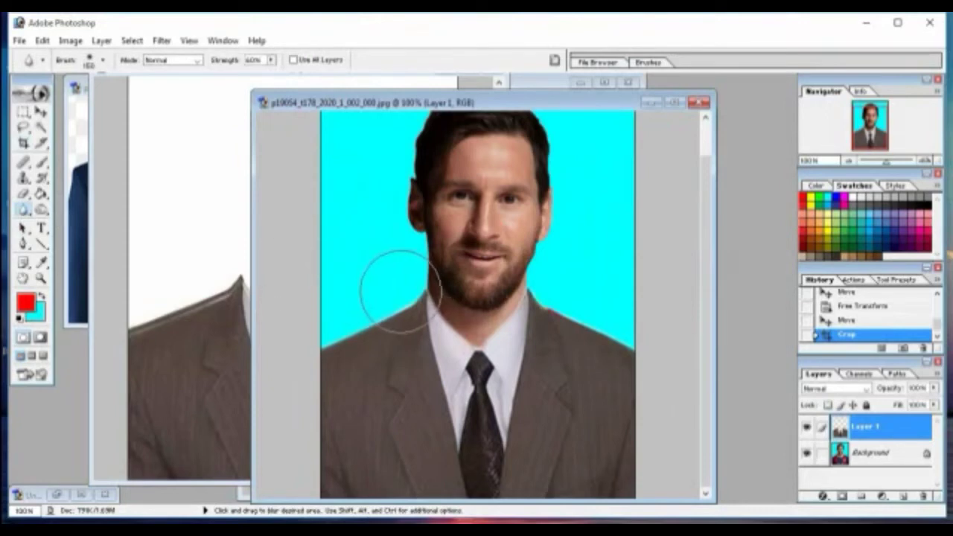
{"action": "key", "text": "bracketleft"}
{"action": "key", "text": "bracketleft"}
{"action": "key", "text": "bracketleft"}
{"action": "key", "text": "bracketleft"}
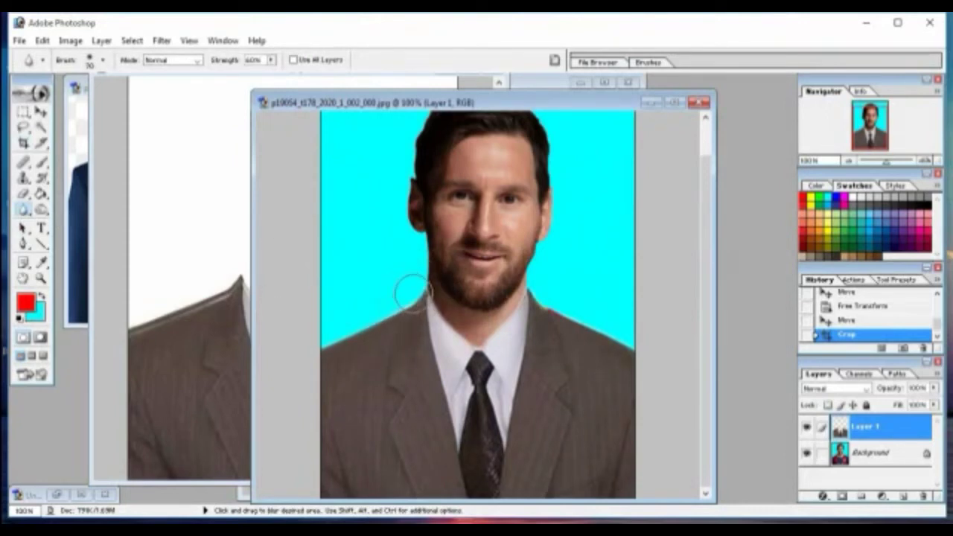
{"action": "key", "text": "bracketleft"}
{"action": "key", "text": "bracketleft"}
{"action": "key", "text": "bracketleft"}
{"action": "key", "text": "bracketleft"}
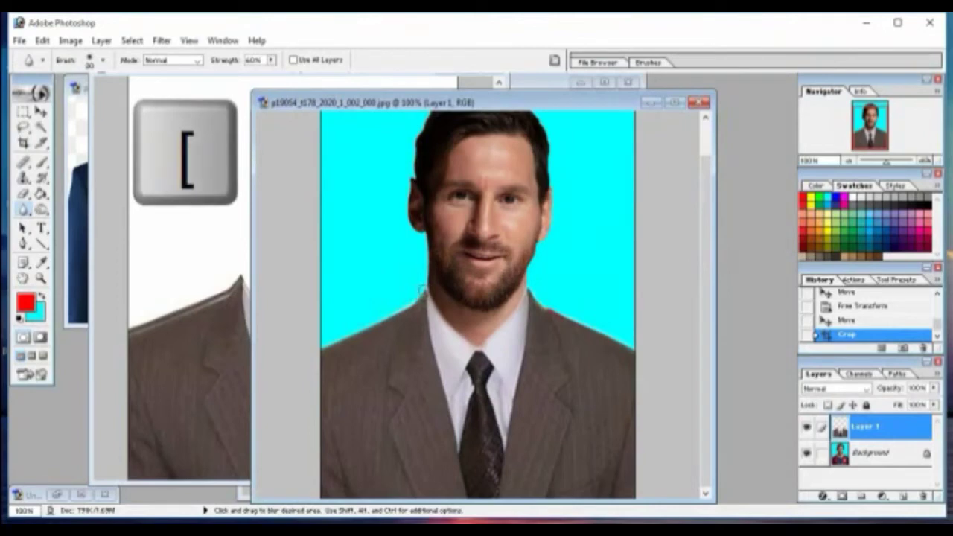
{"action": "left_click_drag", "start_coordinate": [423, 293], "coordinate": [440, 309]}
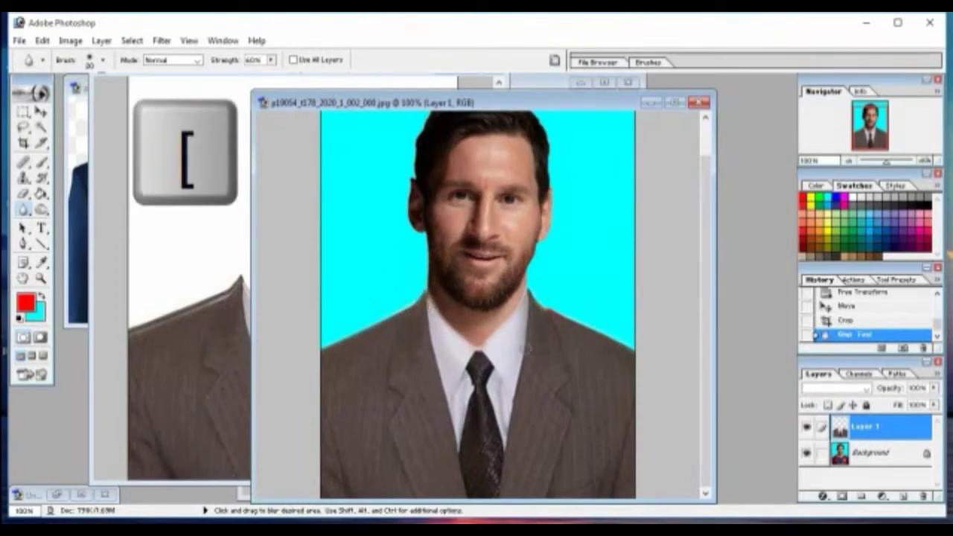
{"action": "left_click_drag", "start_coordinate": [518, 311], "coordinate": [519, 288]}
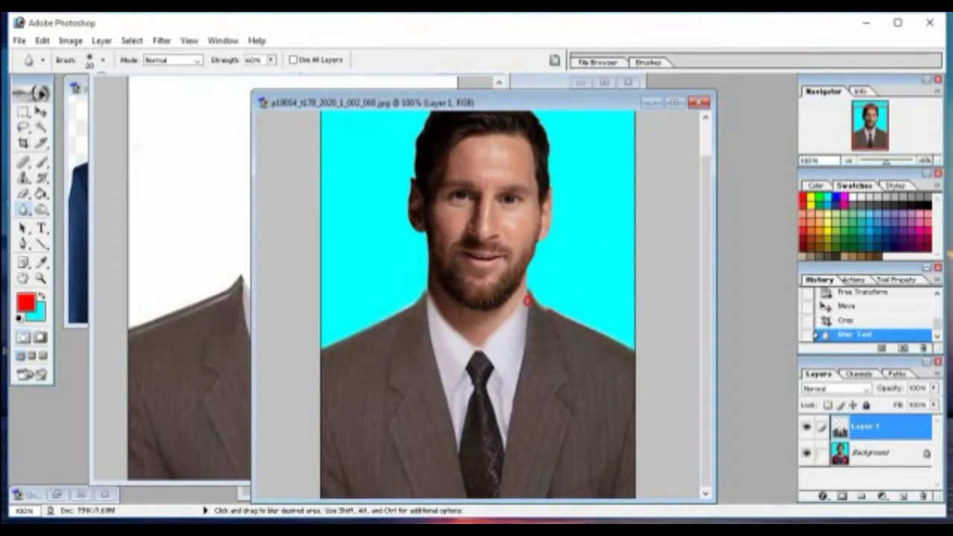
{"action": "mouse_move", "coordinate": [518, 287]}
{"action": "left_mouse_down"}
{"action": "mouse_move", "coordinate": [510, 332]}
{"action": "mouse_move", "coordinate": [491, 335]}
{"action": "mouse_move", "coordinate": [427, 292]}
{"action": "left_mouse_up"}
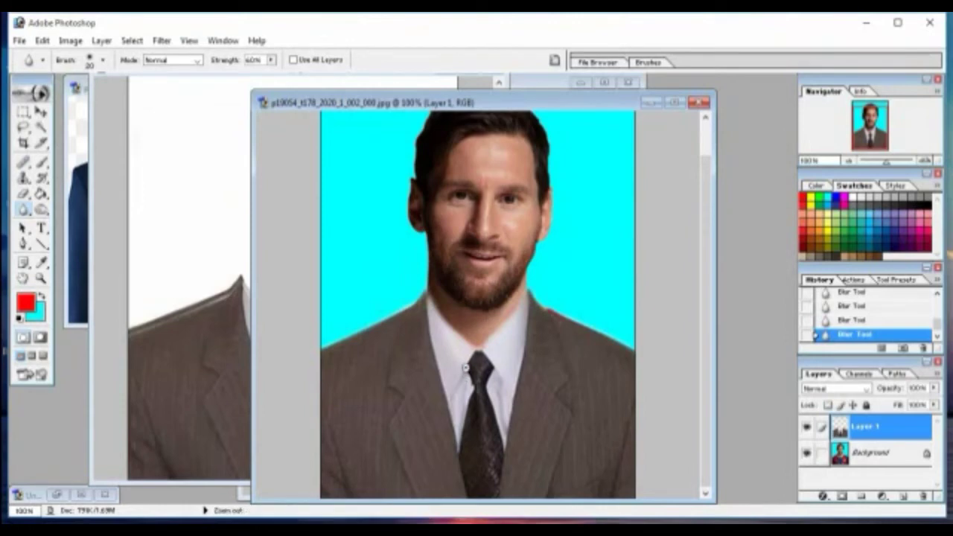
Zoom out to the whole photo and move the portrait window to the left.
{"action": "key", "text": "ctrl+minus"}
{"action": "key", "text": "ctrl+minus"}
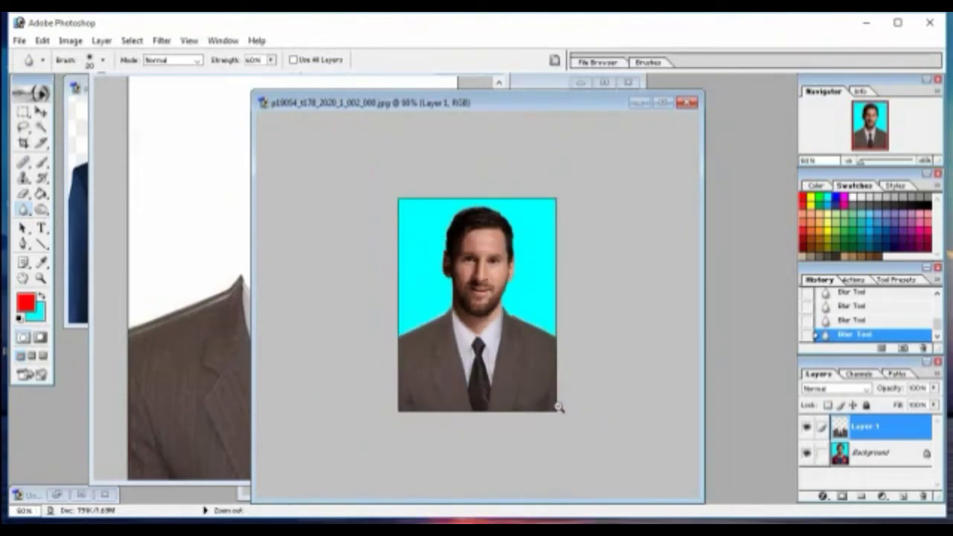
{"action": "left_click", "coordinate": [560, 407], "text": "ctrl+alt"}
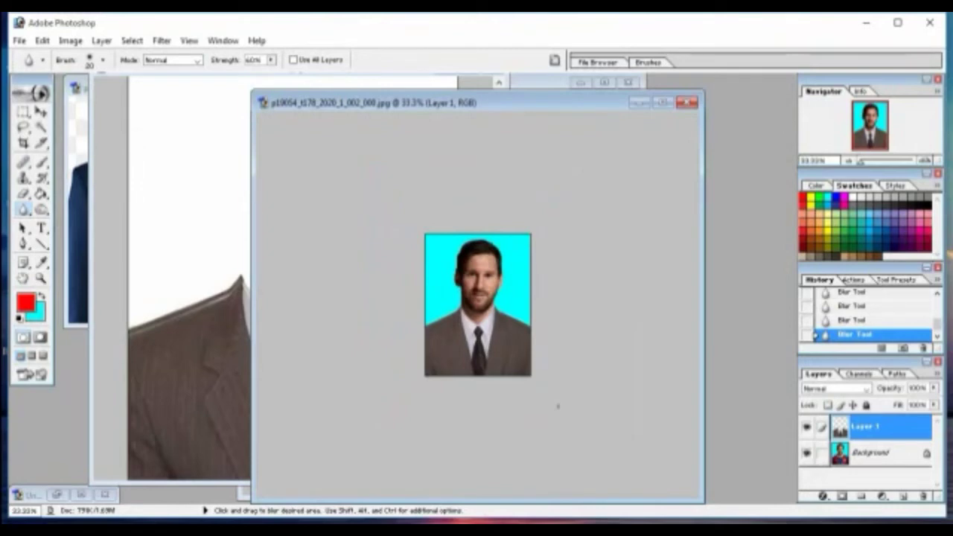
{"action": "left_click_drag", "start_coordinate": [516, 107], "coordinate": [225, 109]}
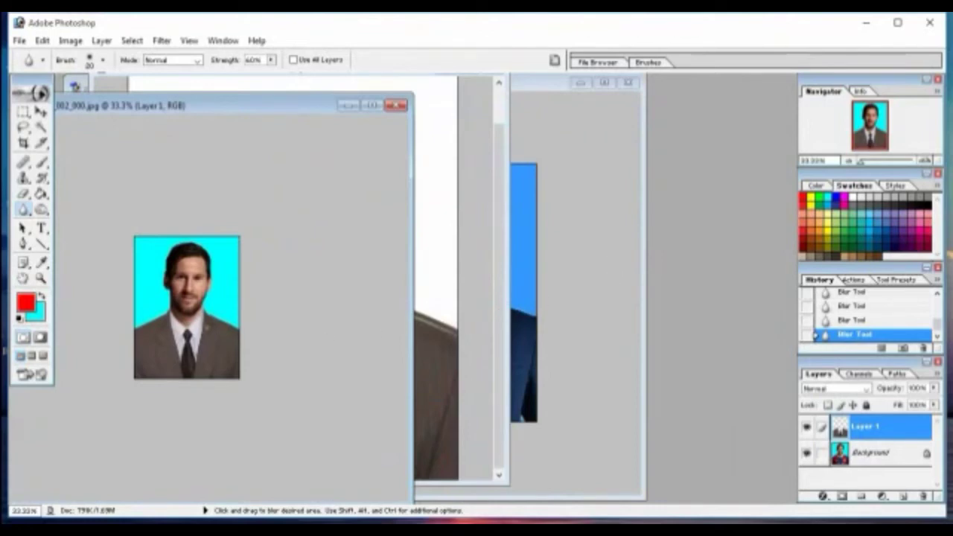
Create a blank white A4 document (210×297 mm, 300 ppi), then bring Messi's photo back to front.
{"action": "left_click", "coordinate": [41, 111]}
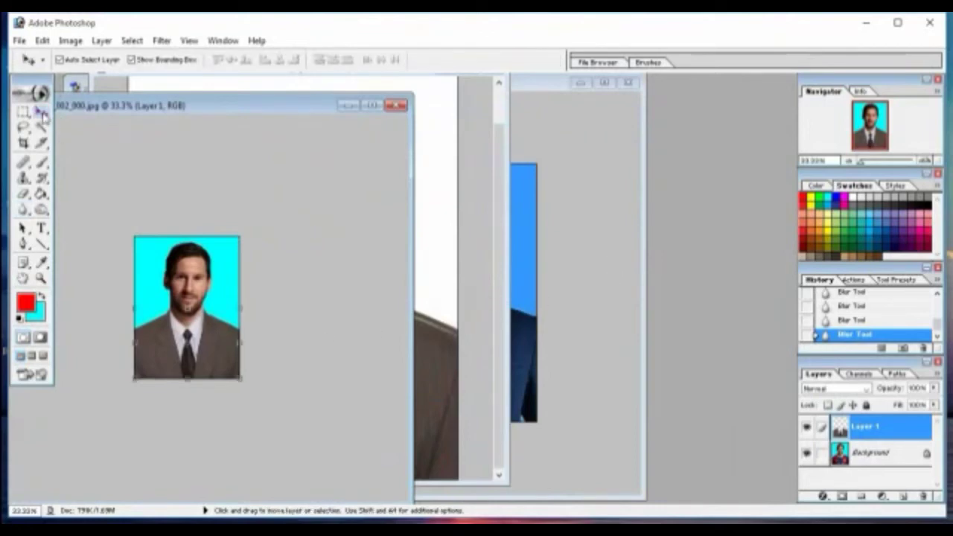
{"action": "left_click", "coordinate": [570, 178]}
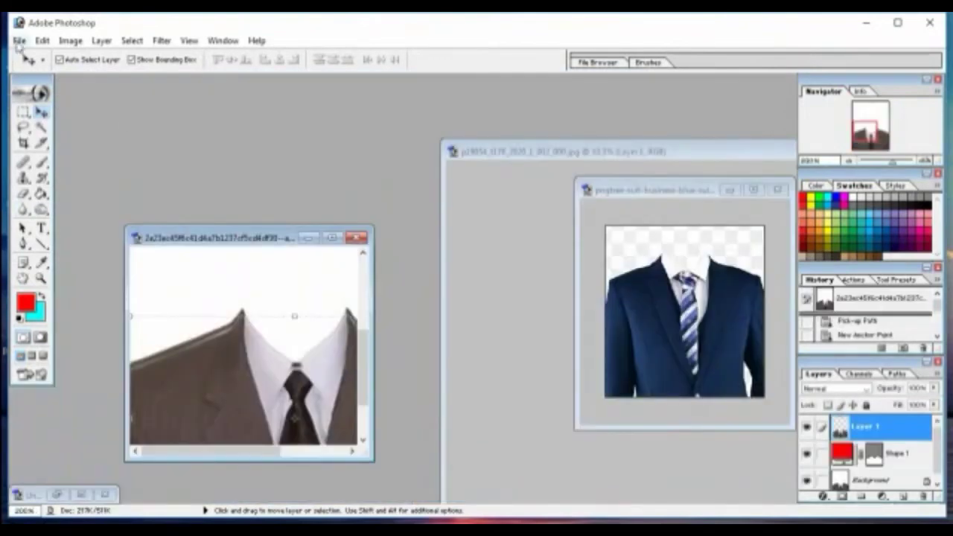
{"action": "left_click", "coordinate": [19, 40]}
{"action": "left_click", "coordinate": [41, 57]}
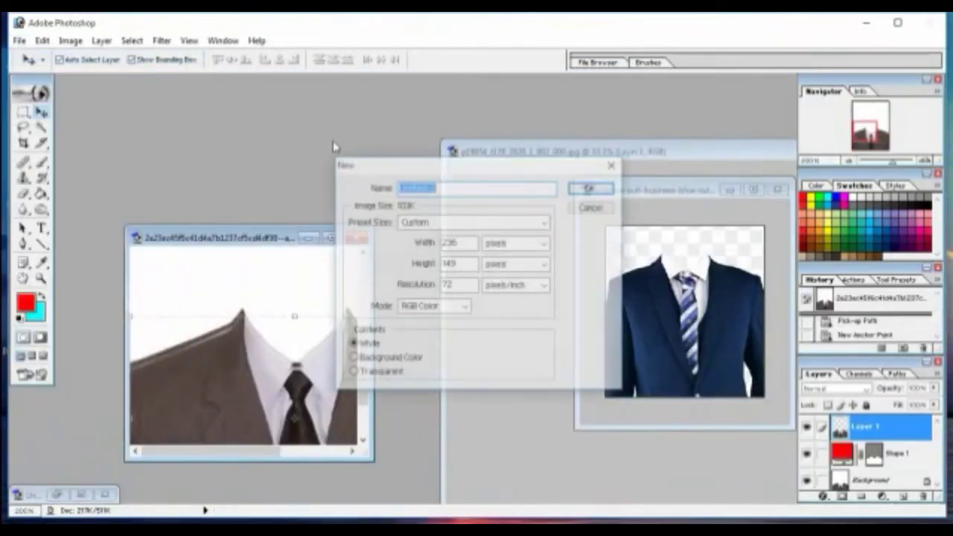
{"action": "left_click", "coordinate": [452, 223]}
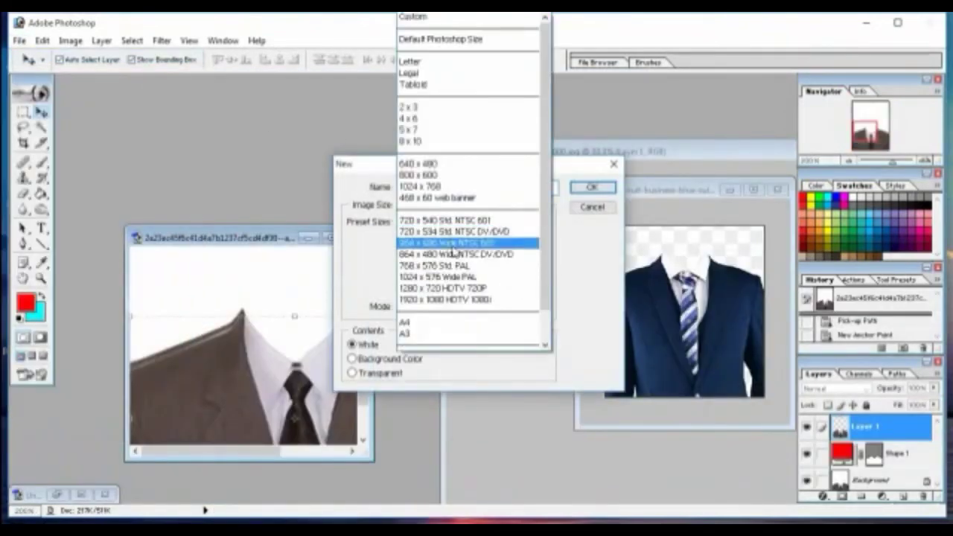
{"action": "left_click", "coordinate": [439, 321]}
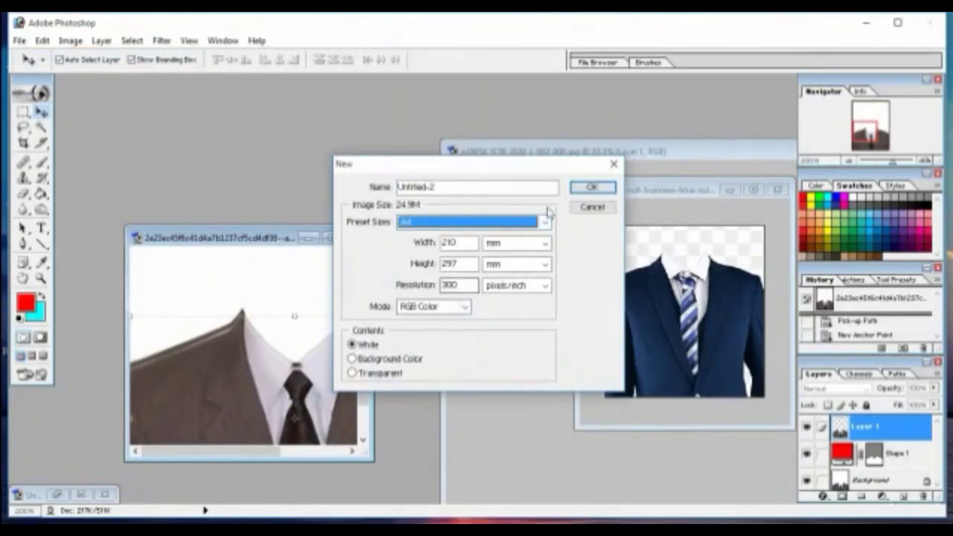
{"action": "left_click", "coordinate": [592, 187]}
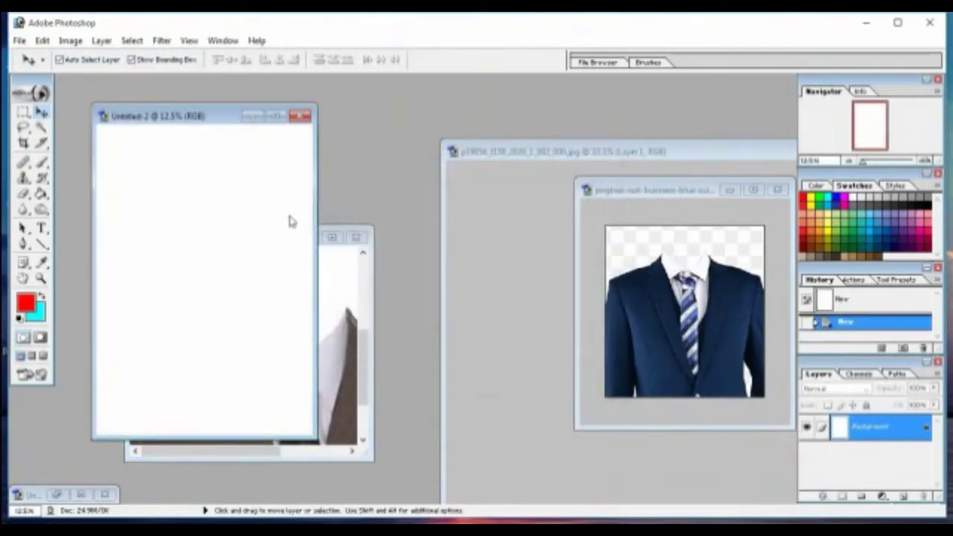
{"action": "left_click", "coordinate": [661, 189]}
{"action": "left_click", "coordinate": [611, 151]}
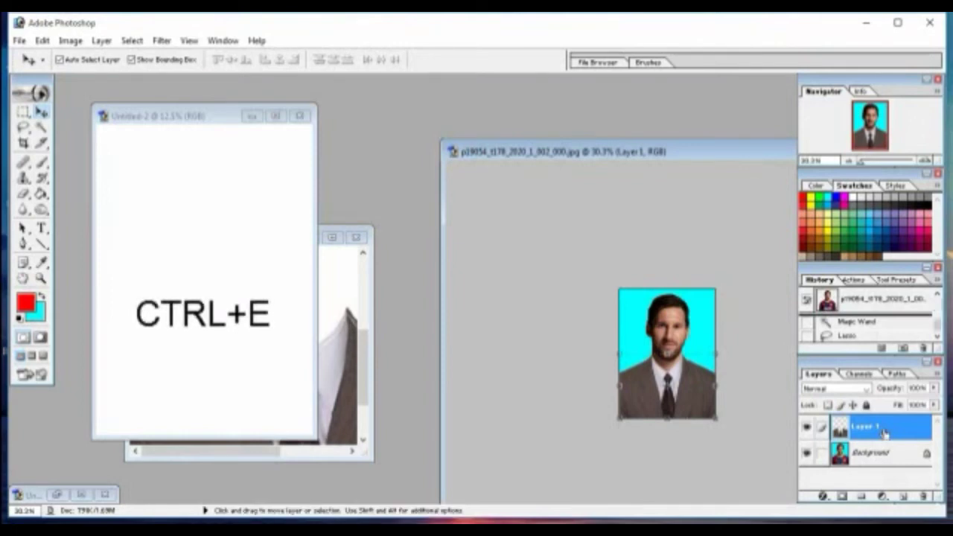
Merge the suit into Messi's photo and place four copies in a row across the sheet's top.
{"action": "key", "text": "ctrl+e"}
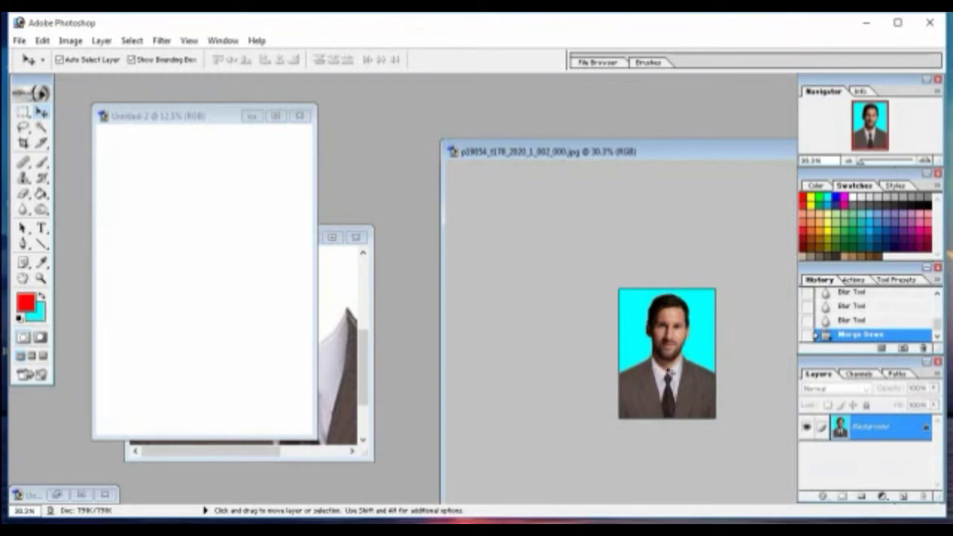
{"action": "left_click_drag", "start_coordinate": [339, 314], "coordinate": [158, 202]}
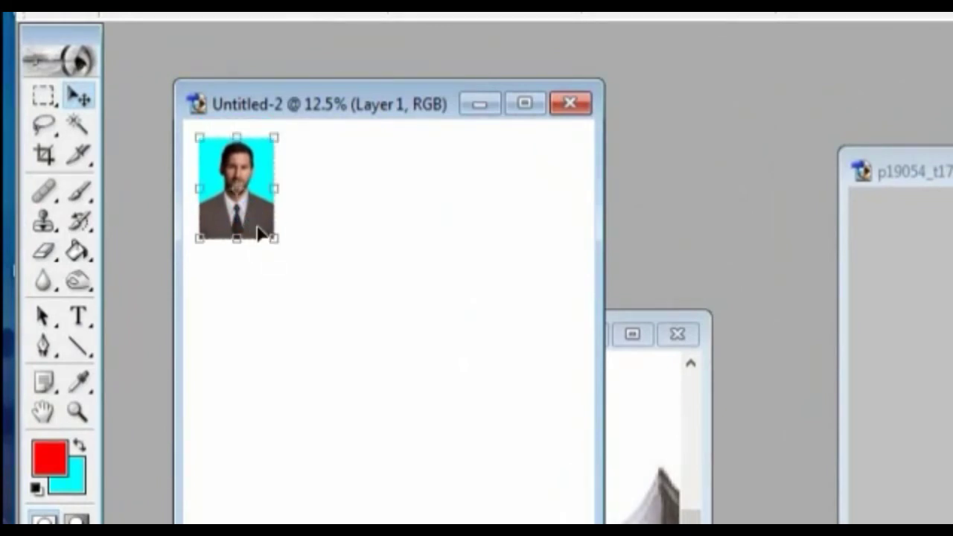
{"action": "left_click_drag", "start_coordinate": [258, 232], "coordinate": [345, 246]}
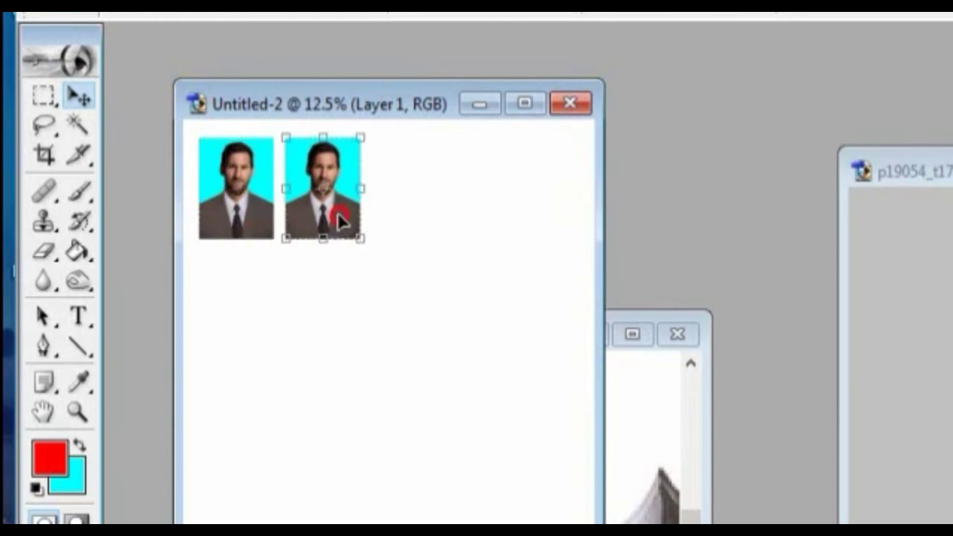
{"action": "left_click_drag", "start_coordinate": [339, 220], "coordinate": [429, 235]}
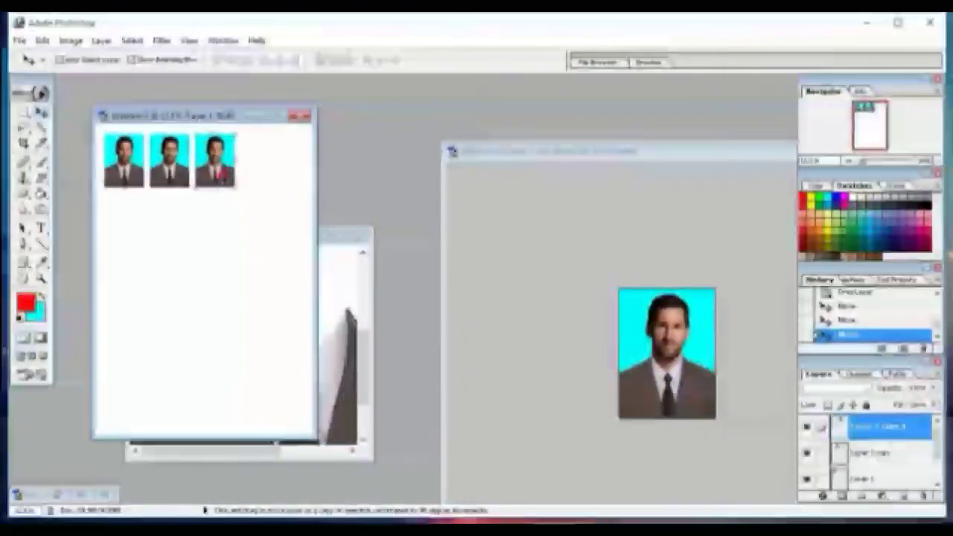
{"action": "mouse_move", "coordinate": [221, 173]}
{"action": "left_mouse_down"}
{"action": "mouse_move", "coordinate": [276, 187]}
{"action": "mouse_move", "coordinate": [268, 188]}
{"action": "left_mouse_up"}
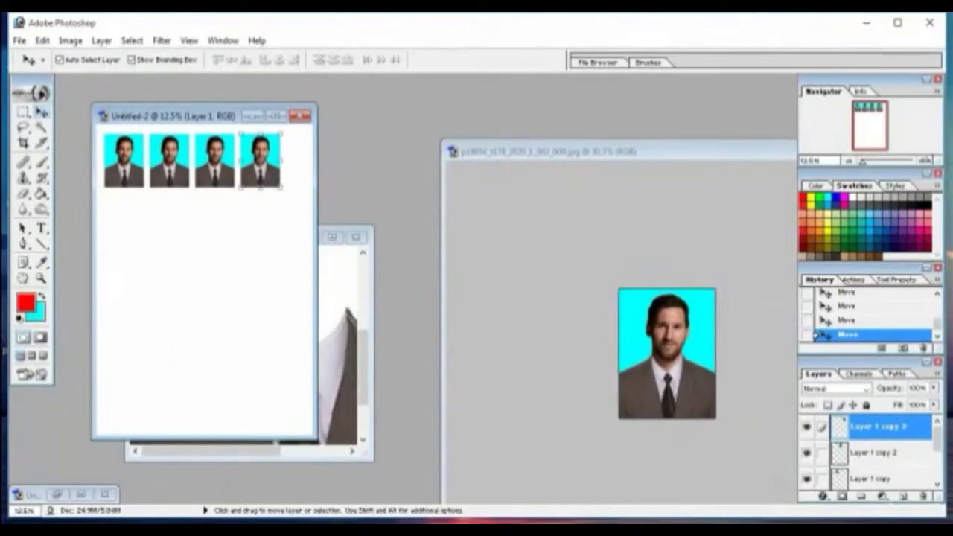
{"action": "left_click", "coordinate": [708, 266]}
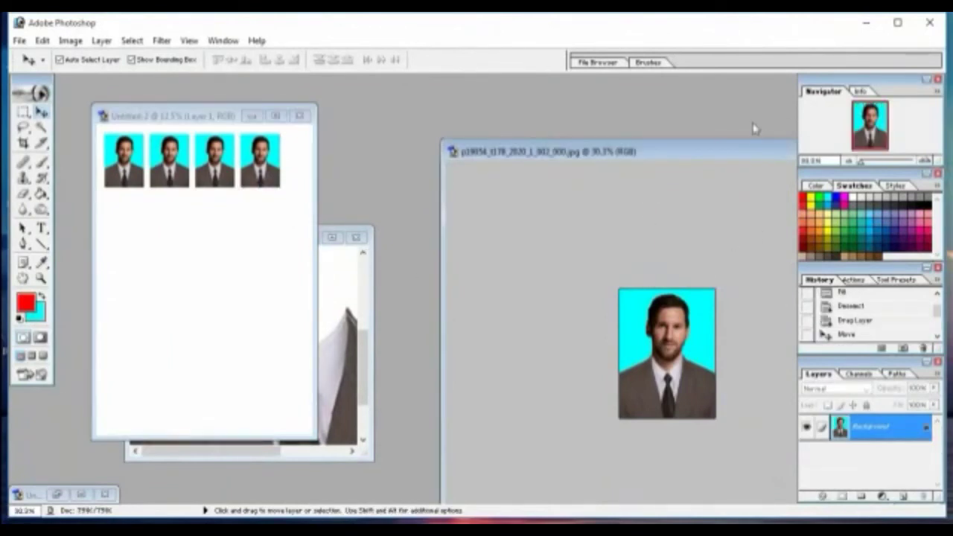
Minimize the Messi and suit documents so the Neymar photo is in front.
{"action": "left_click_drag", "start_coordinate": [740, 152], "coordinate": [421, 164]}
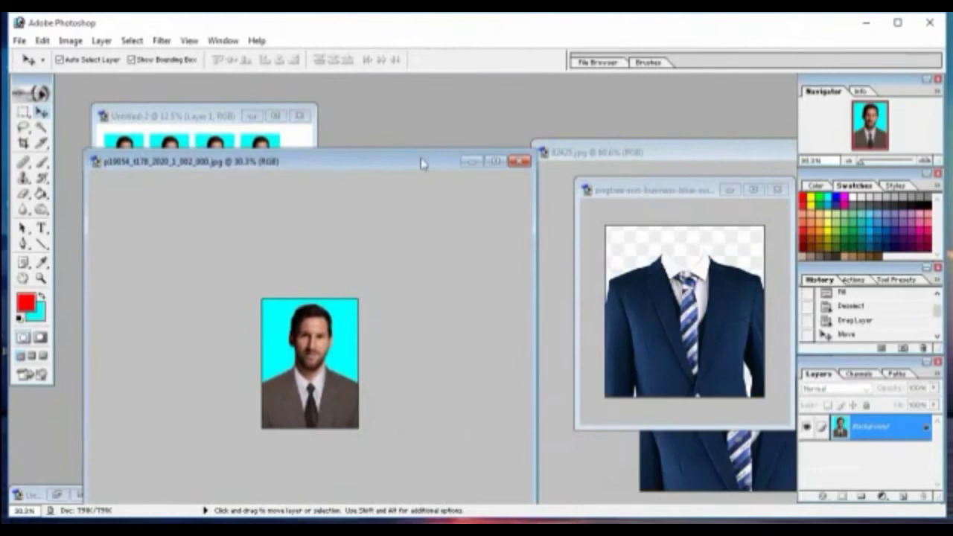
{"action": "left_click", "coordinate": [472, 162]}
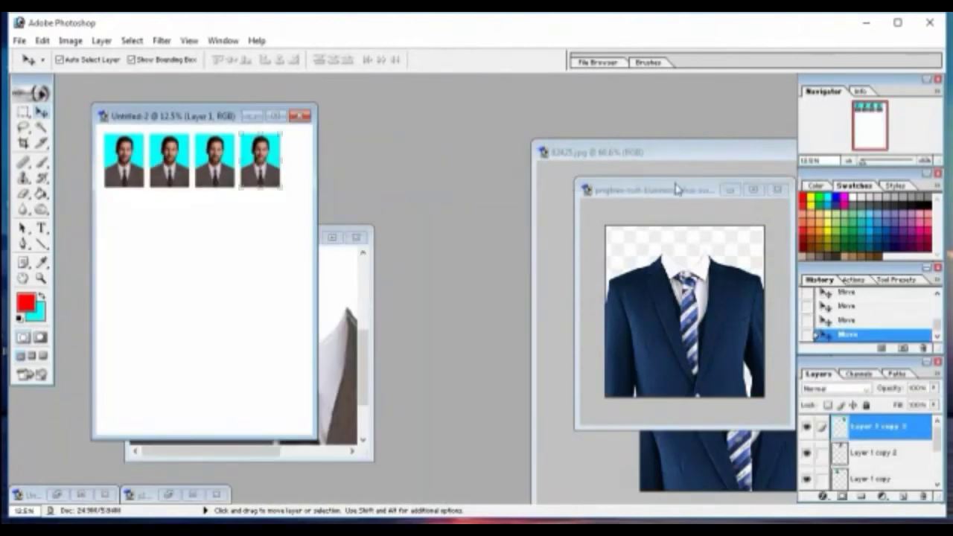
{"action": "left_click", "coordinate": [729, 190]}
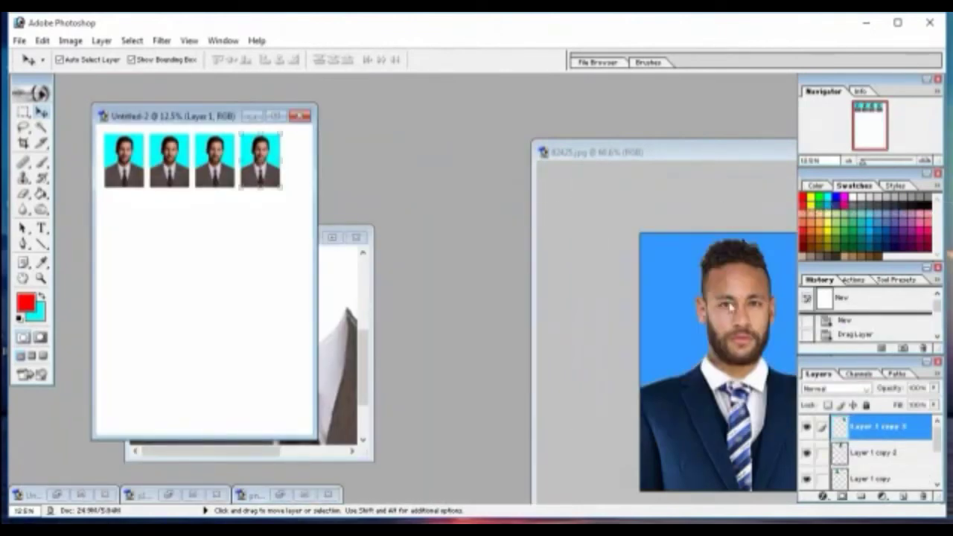
{"action": "left_click", "coordinate": [729, 308]}
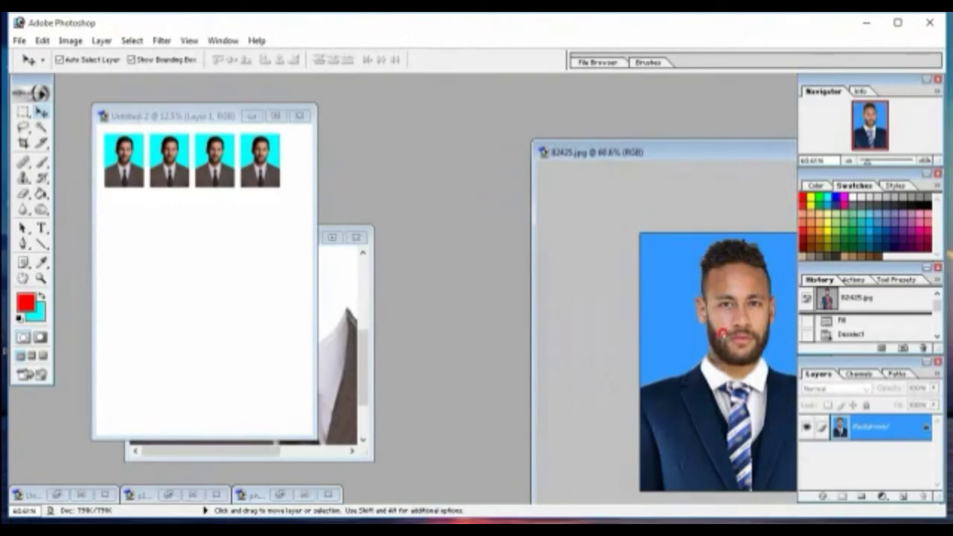
Copy the Neymar photo onto the A4 sheet beneath the first Messi photo, then enlarge the sheet.
{"action": "mouse_move", "coordinate": [720, 334]}
{"action": "left_mouse_down"}
{"action": "mouse_move", "coordinate": [187, 264]}
{"action": "mouse_move", "coordinate": [132, 233]}
{"action": "left_mouse_up"}
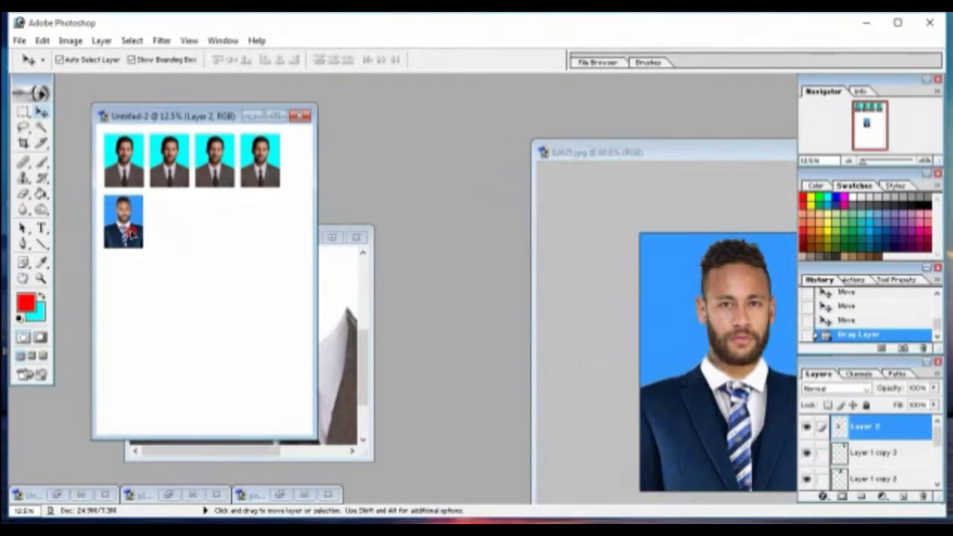
{"action": "mouse_move", "coordinate": [132, 233]}
{"action": "left_mouse_down"}
{"action": "mouse_move", "coordinate": [183, 246]}
{"action": "mouse_move", "coordinate": [224, 239]}
{"action": "mouse_move", "coordinate": [272, 246]}
{"action": "left_mouse_up"}
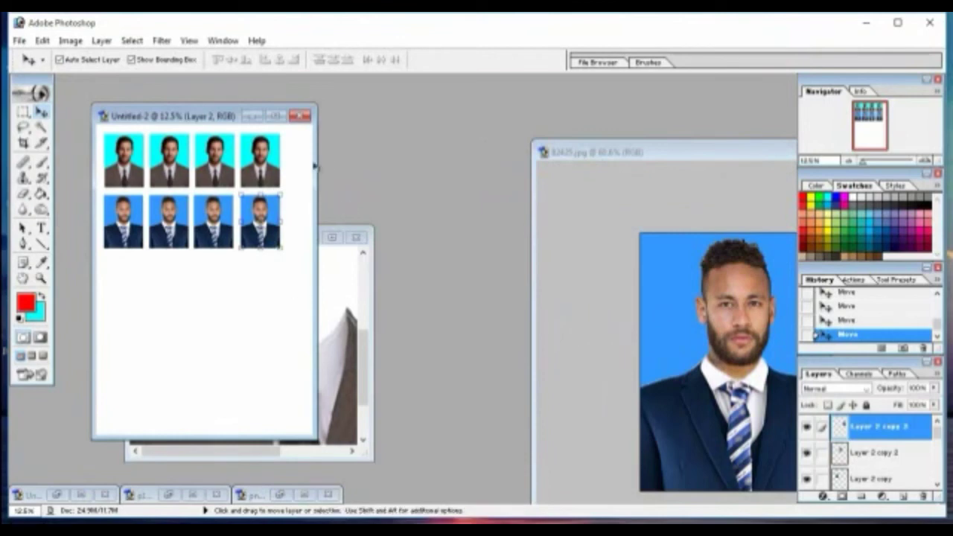
{"action": "left_click", "coordinate": [276, 115]}
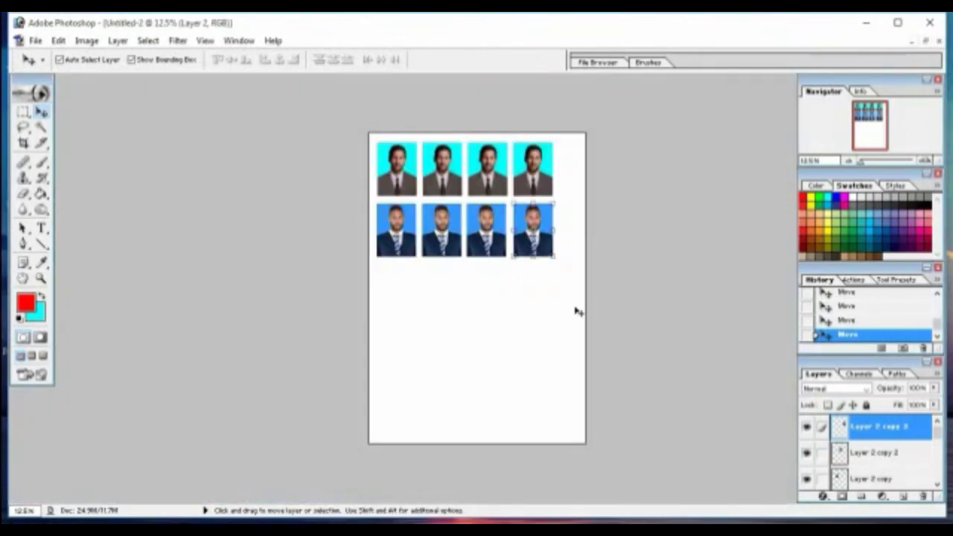
{"action": "key", "text": "z"}
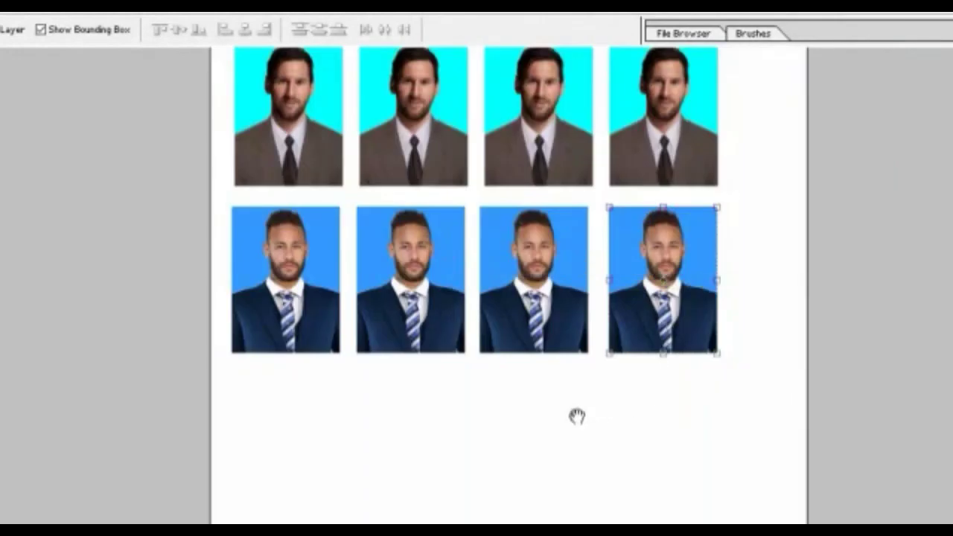
{"action": "left_click_drag", "start_coordinate": [576, 417], "coordinate": [585, 450]}
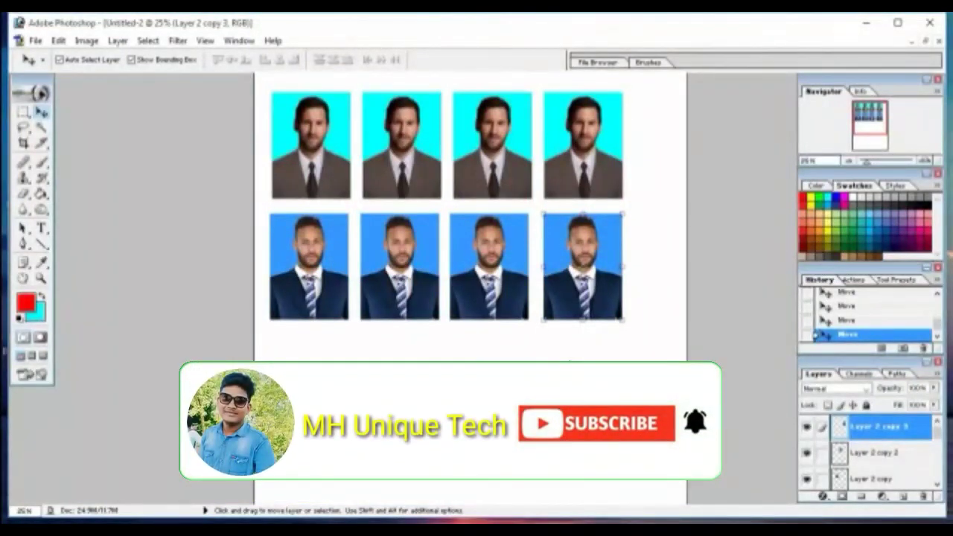
{"action": "left_click", "coordinate": [372, 165]}
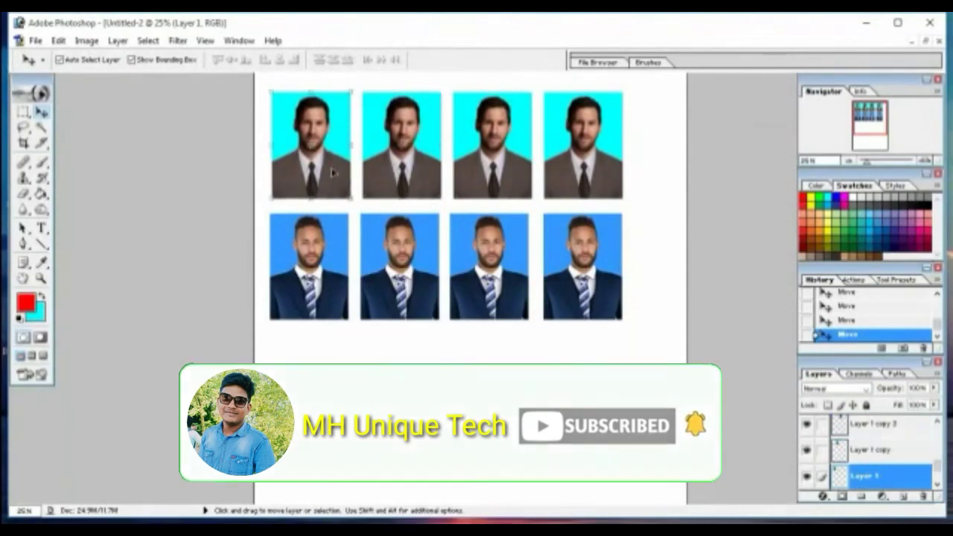
{"action": "left_click", "coordinate": [333, 268]}
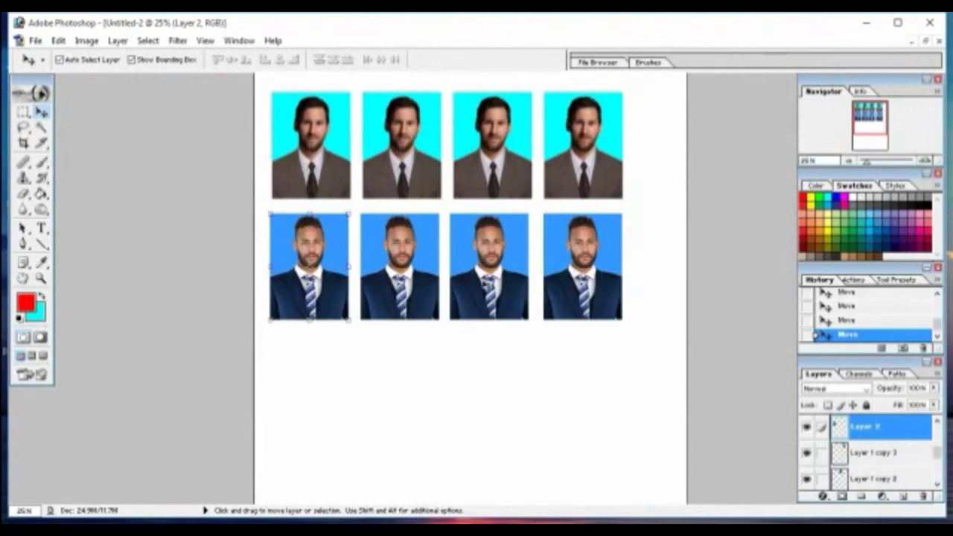
{"action": "left_click", "coordinate": [486, 286]}
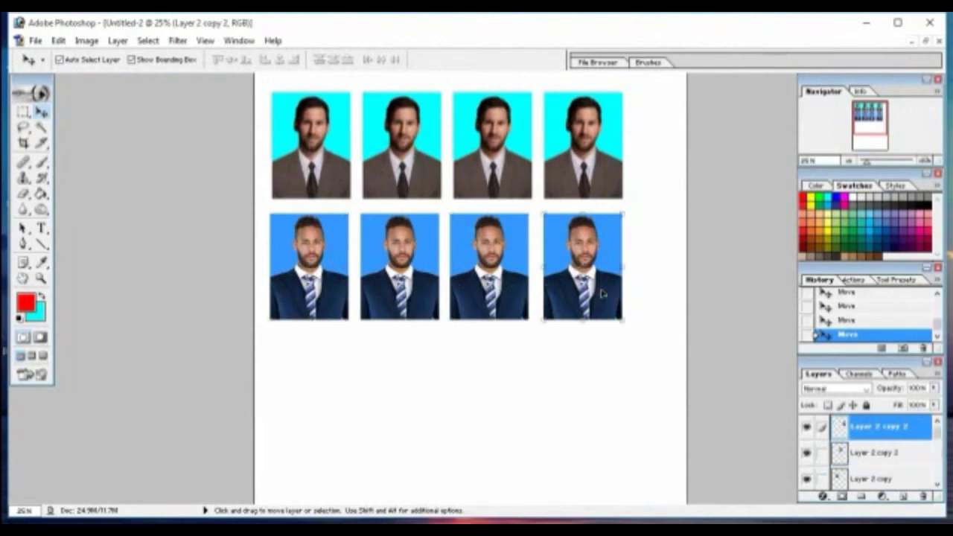
{"action": "left_click", "coordinate": [518, 172]}
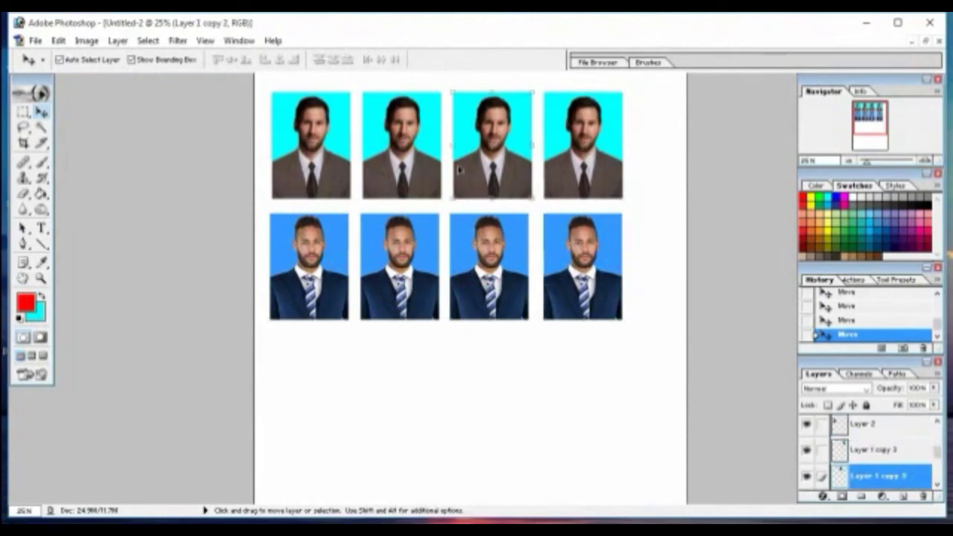
{"action": "left_click", "coordinate": [421, 171]}
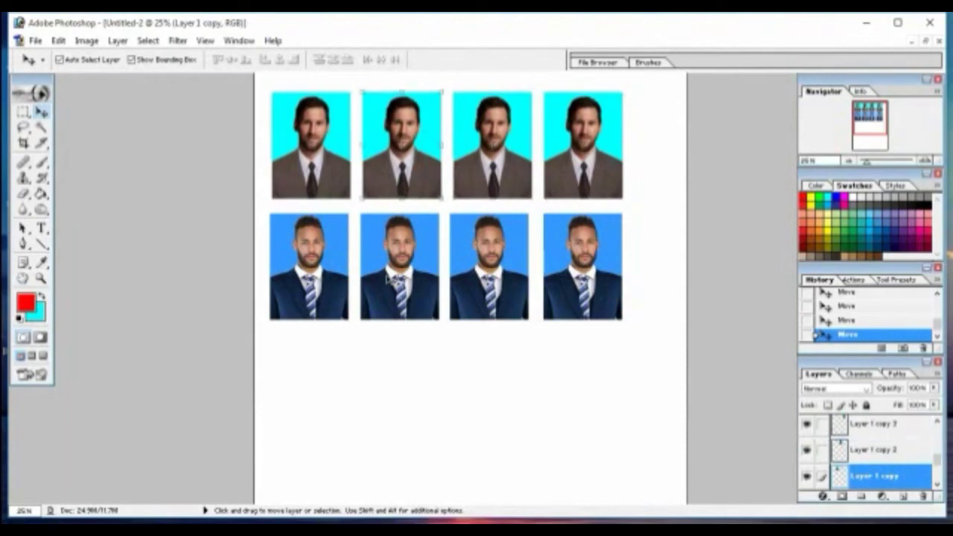